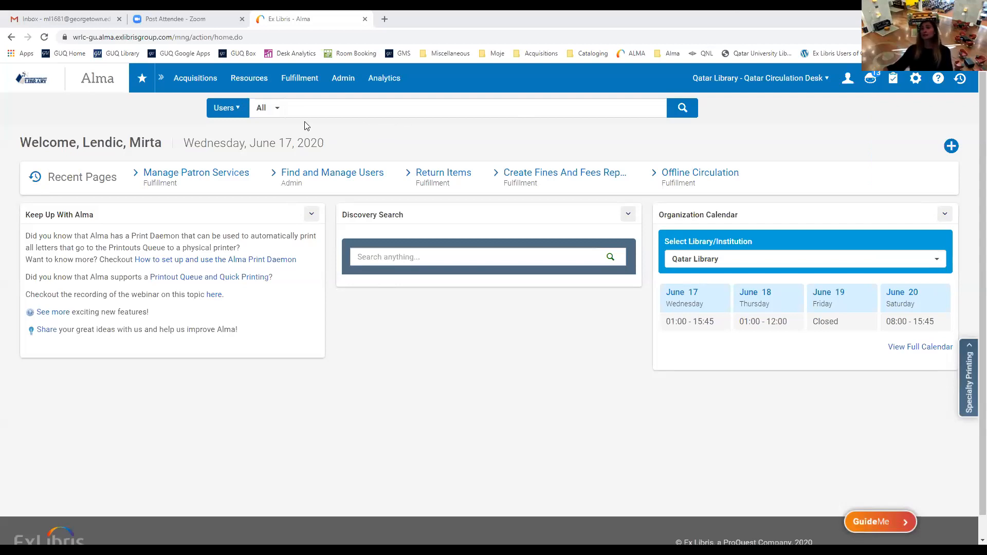
Open the Fulfillment menu to show its circulation, request and course reserves tools.
{"action": "left_click", "coordinate": [306, 79]}
{"action": "left_click", "coordinate": [300, 79]}
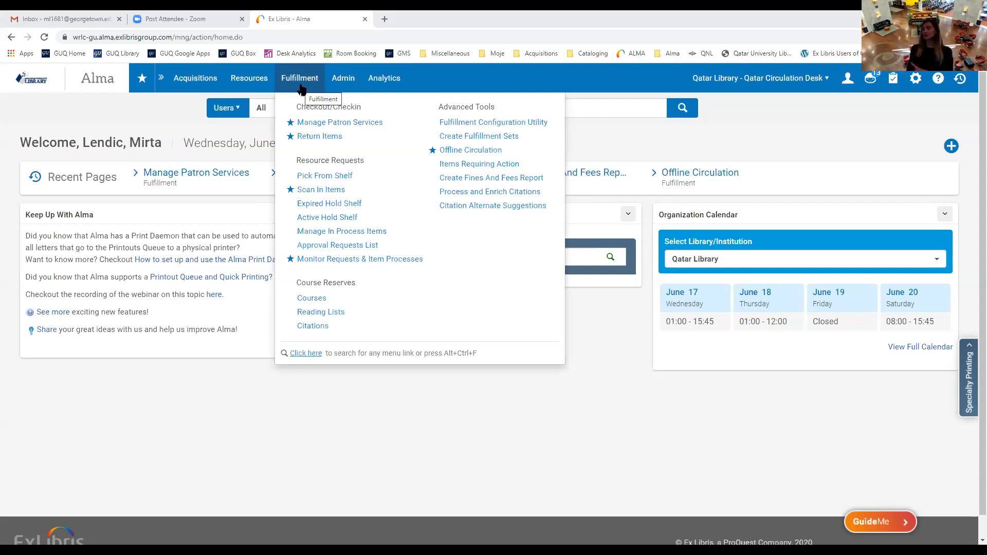
Open Manage Patron Services from the Fulfillment menu to reach Patron Identification.
{"action": "left_click", "coordinate": [302, 89]}
{"action": "left_click", "coordinate": [312, 91]}
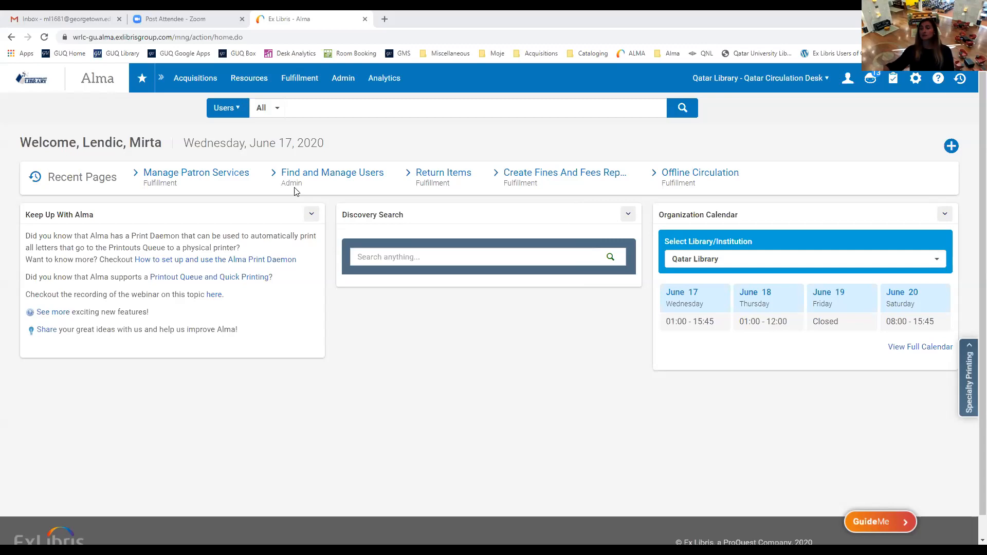
{"action": "mouse_move", "coordinate": [300, 79]}
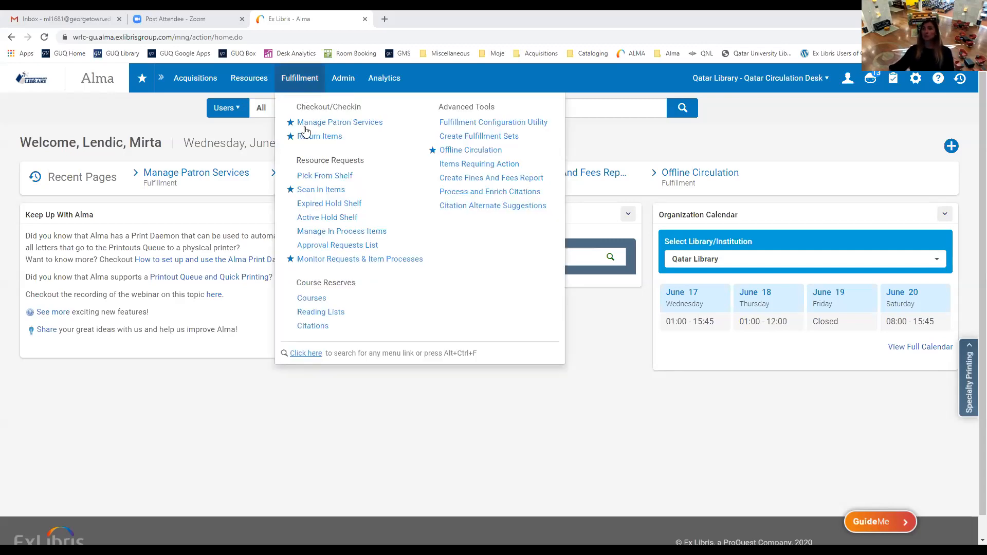
{"action": "left_click", "coordinate": [327, 123]}
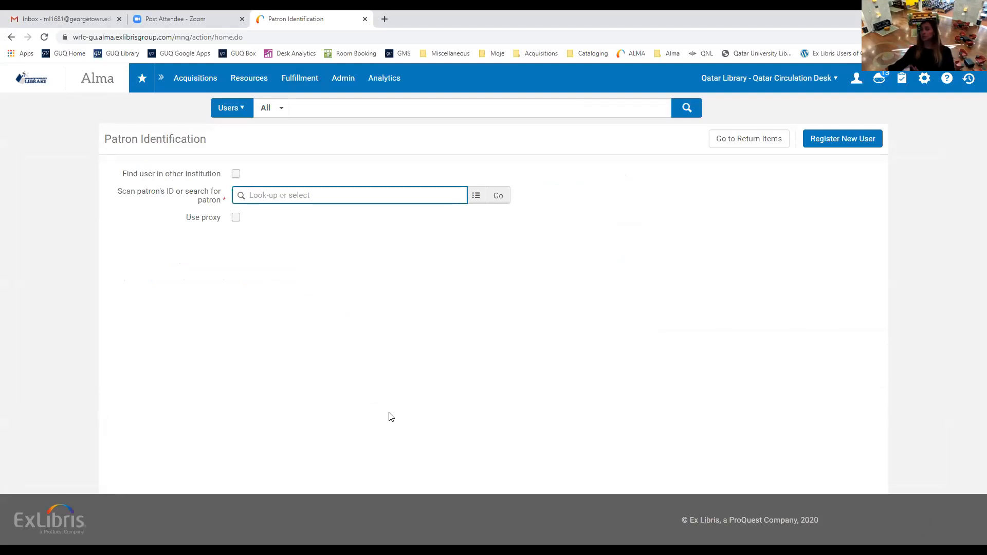
Briefly switch to Return Items, then go back to Patron services.
{"action": "left_click", "coordinate": [299, 79]}
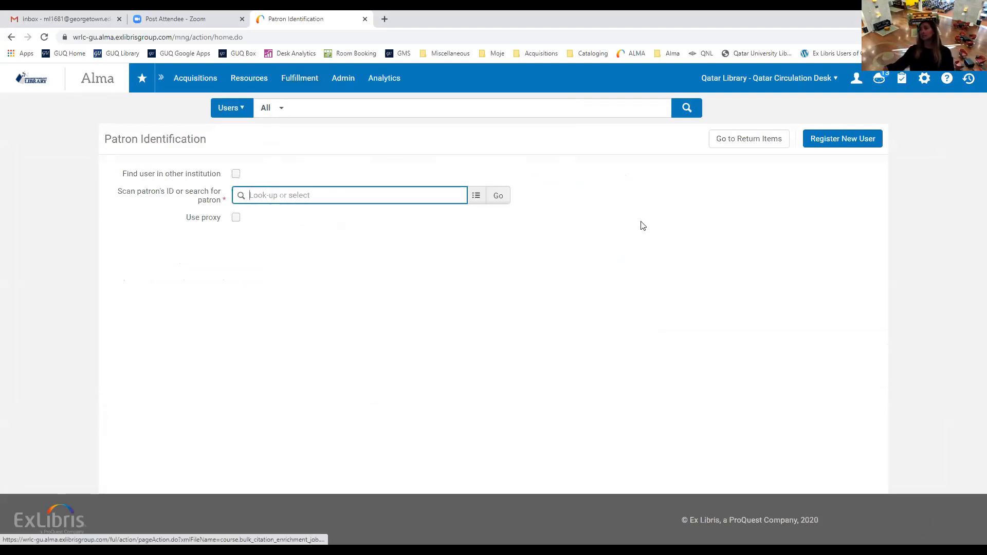
{"action": "left_click", "coordinate": [750, 145]}
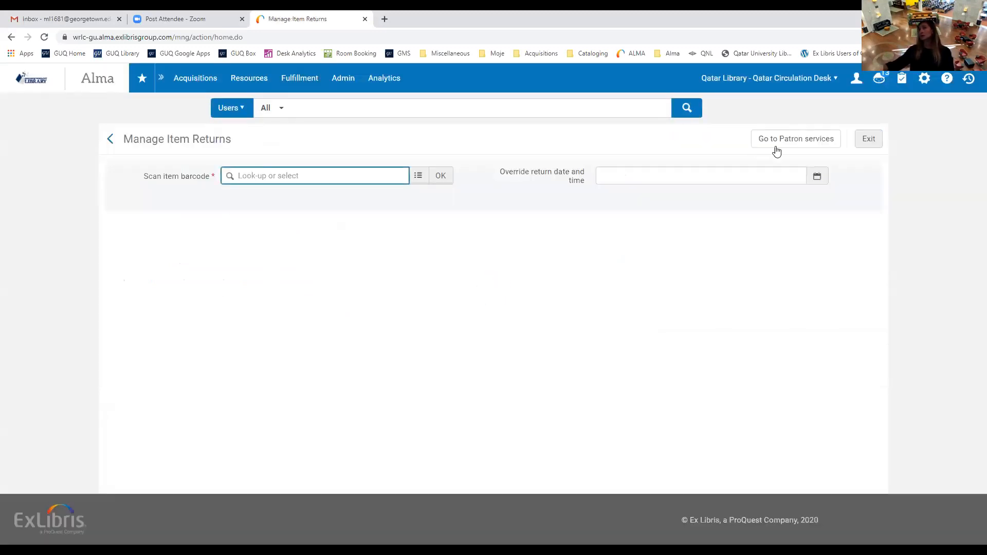
{"action": "left_click", "coordinate": [796, 140]}
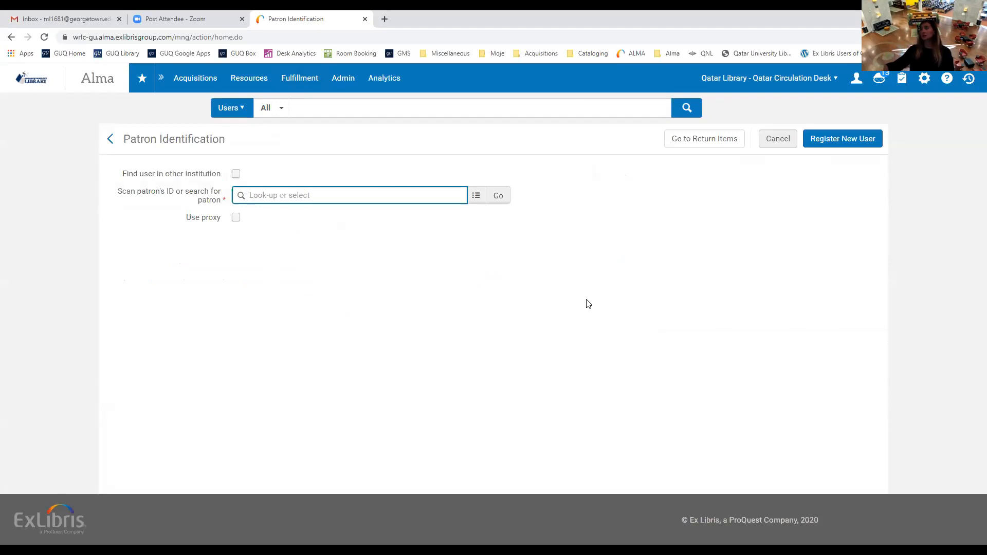
Switch from Patron Identification to the Manage Item Returns page.
{"action": "left_click", "coordinate": [697, 140]}
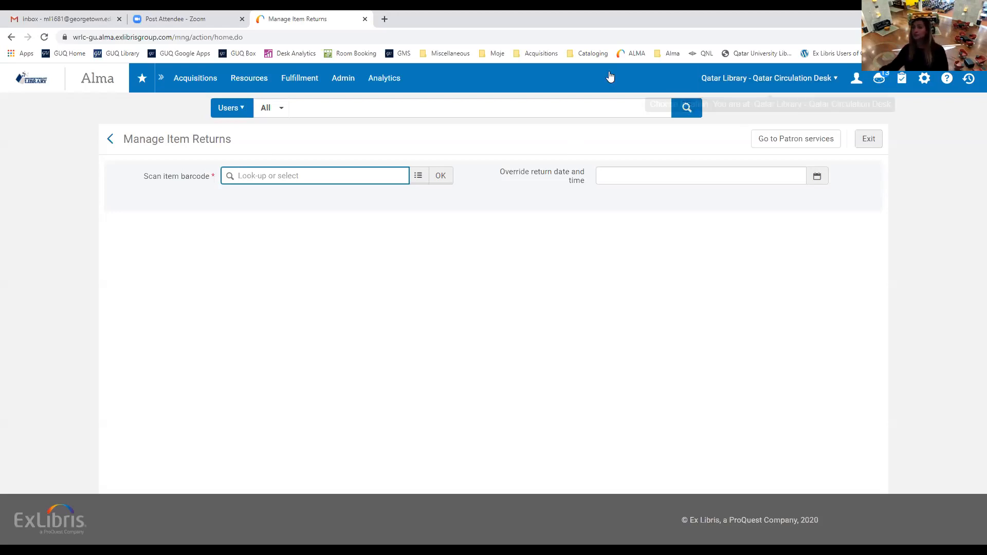
{"action": "left_click", "coordinate": [469, 536]}
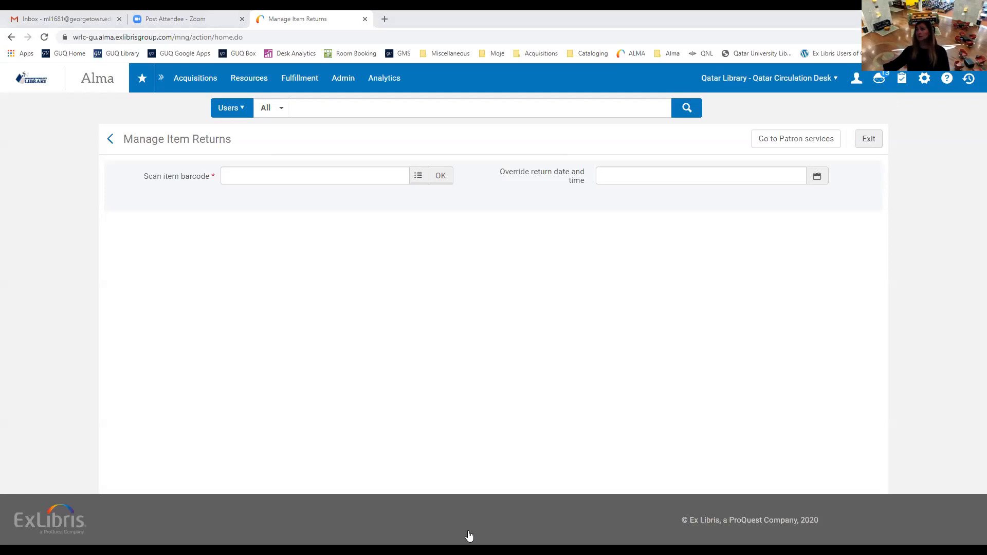
{"action": "left_click", "coordinate": [260, 178]}
{"action": "type", "text": "39020022844164"}
{"action": "left_click", "coordinate": [443, 180]}
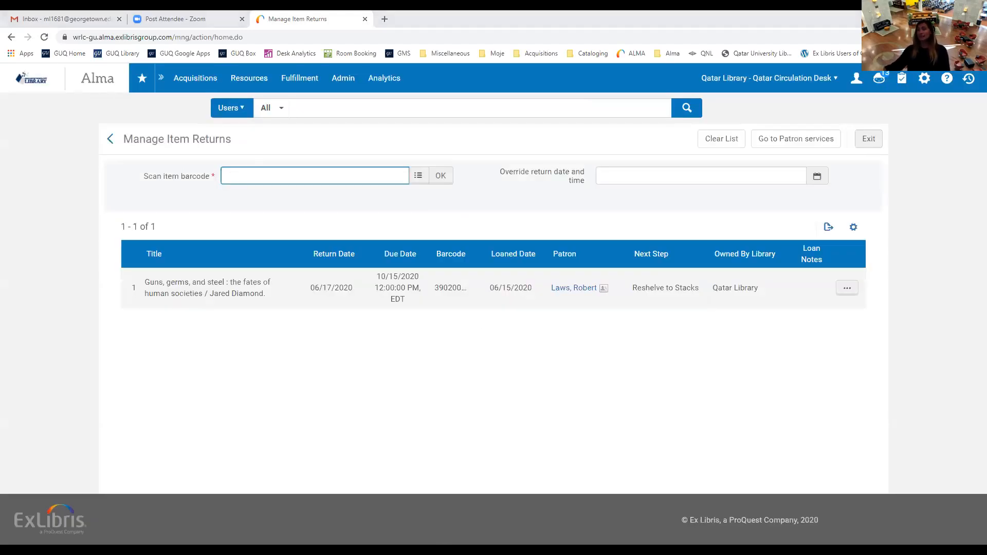
{"action": "left_click", "coordinate": [568, 355]}
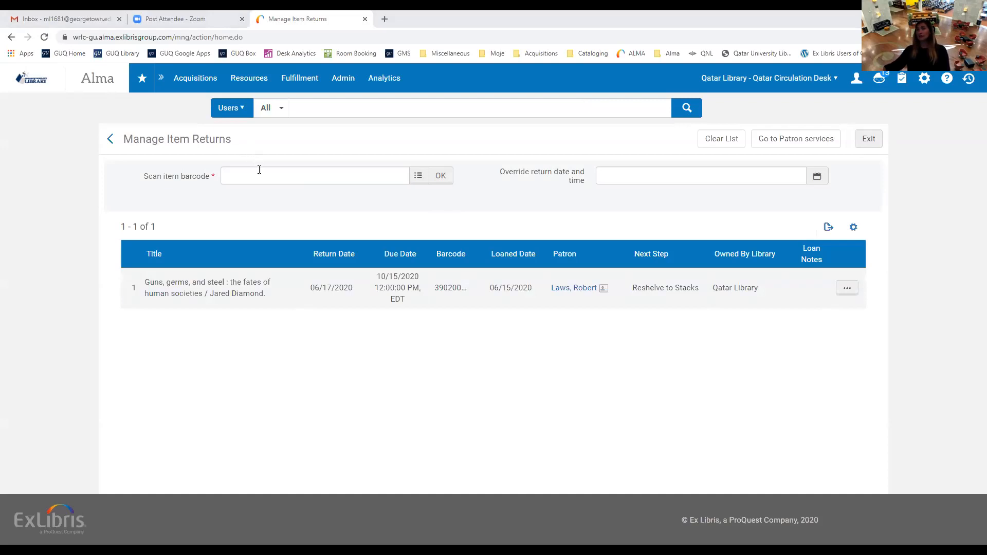
{"action": "left_click", "coordinate": [300, 176]}
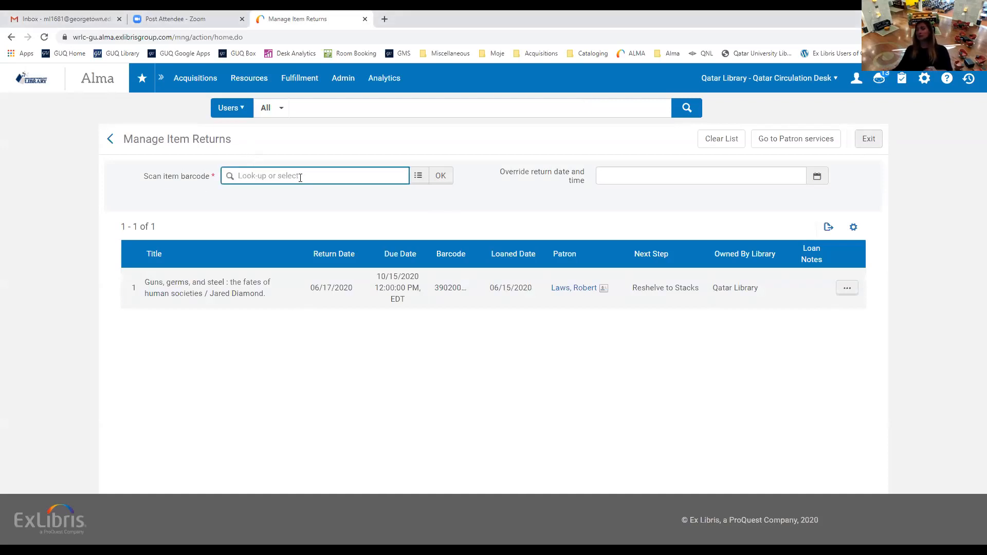
{"action": "type", "text": "39020027571515"}
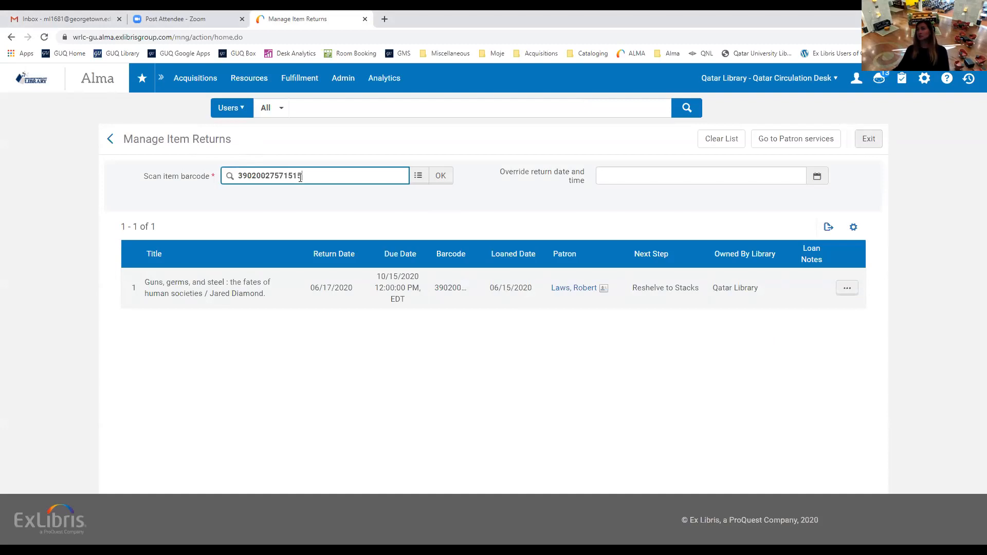
{"action": "key", "text": "Return"}
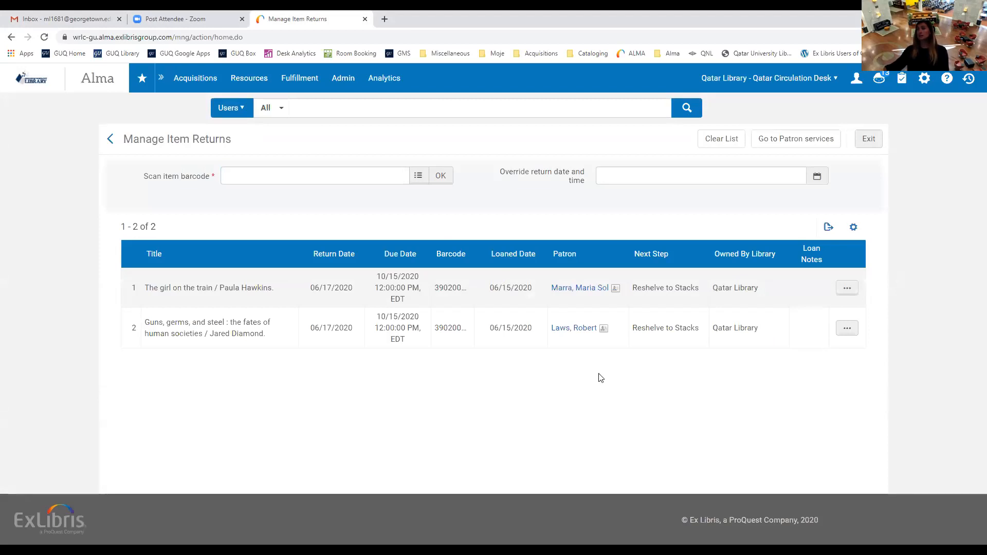
{"action": "left_click", "coordinate": [251, 170]}
{"action": "type", "text": "39020025711386"}
{"action": "left_click", "coordinate": [441, 175]}
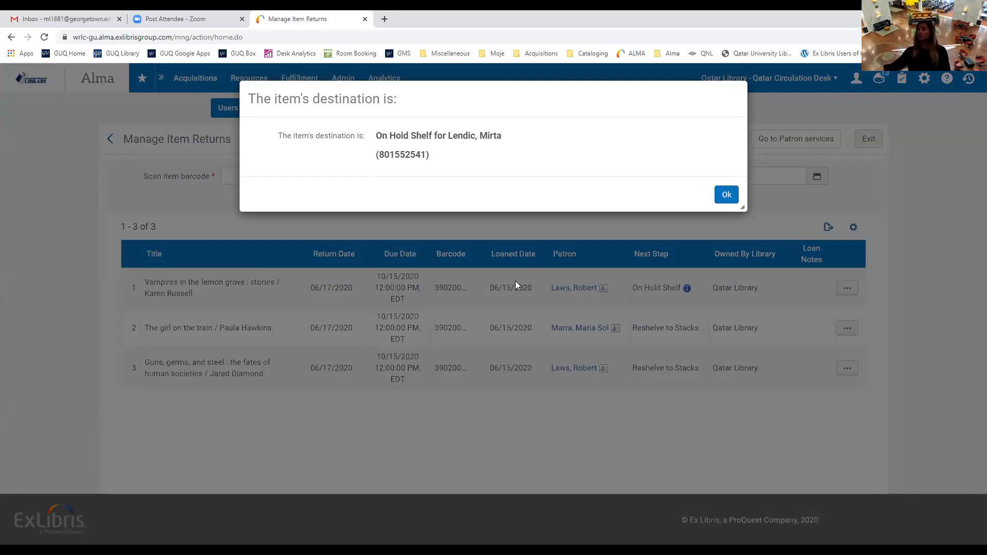
Acknowledge the notice routing Vampires in the lemon grove to the On Hold Shelf.
{"action": "left_click", "coordinate": [726, 194]}
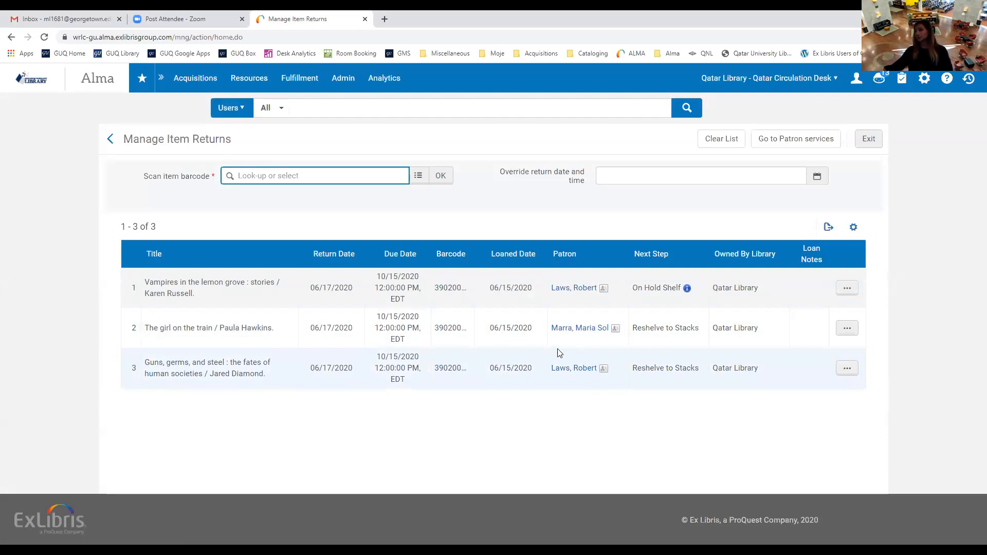
{"action": "left_click", "coordinate": [633, 176]}
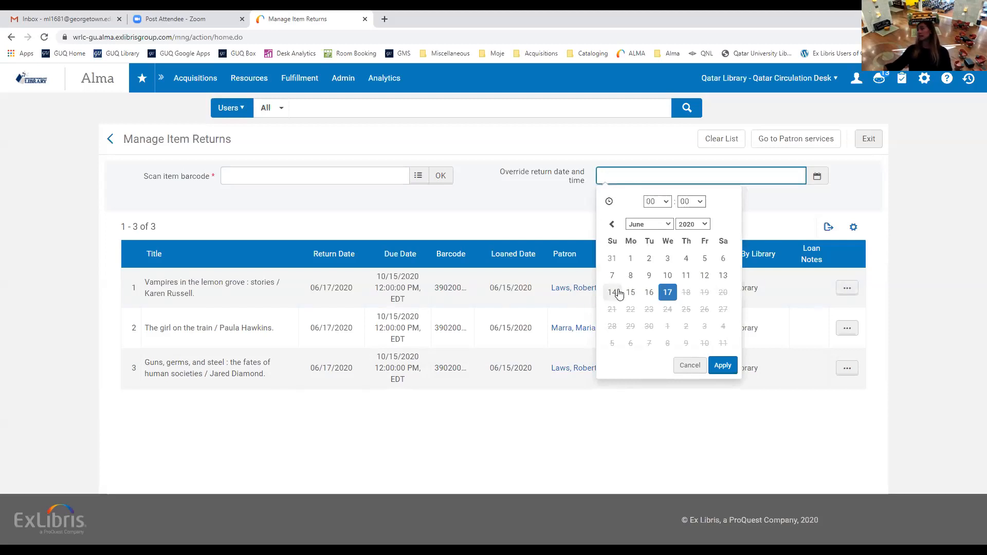
{"action": "left_click", "coordinate": [768, 216]}
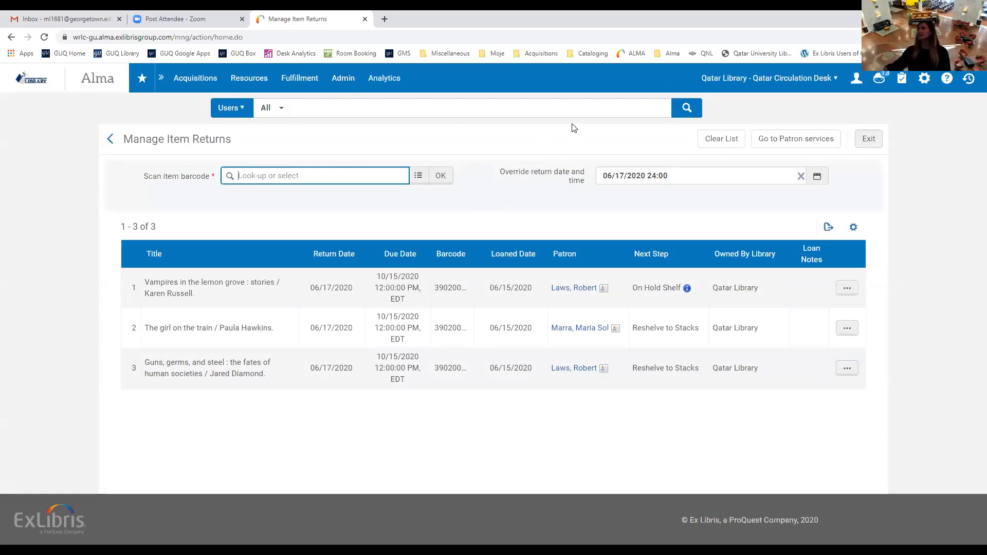
{"action": "left_click", "coordinate": [802, 177]}
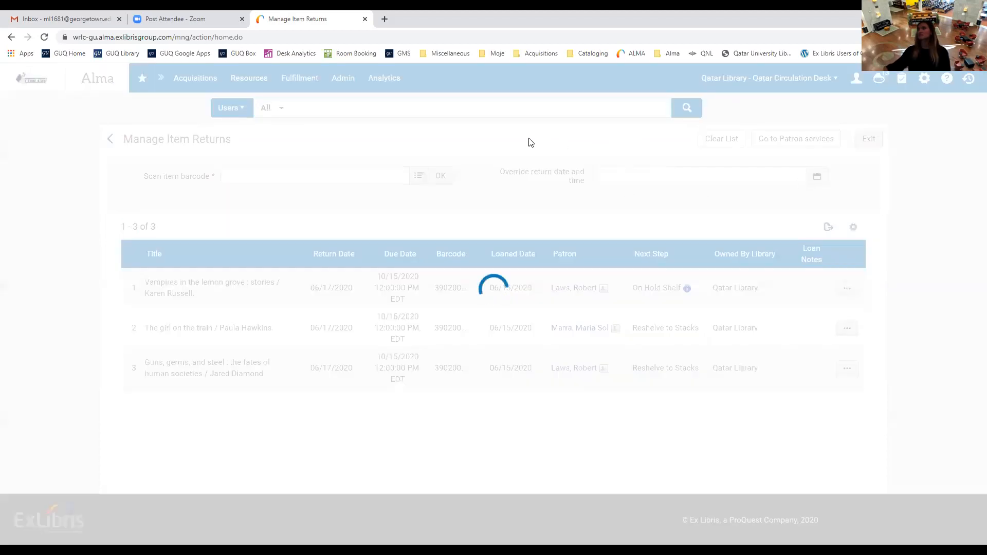
{"action": "left_click", "coordinate": [308, 81]}
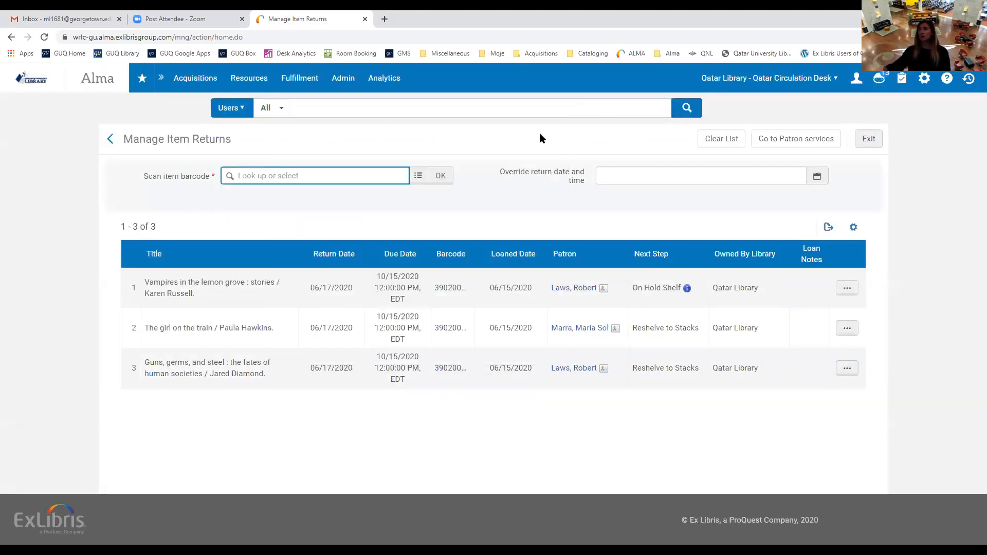
From Patron services, start Register New User and scroll the Quick User Management form.
{"action": "left_click", "coordinate": [814, 146]}
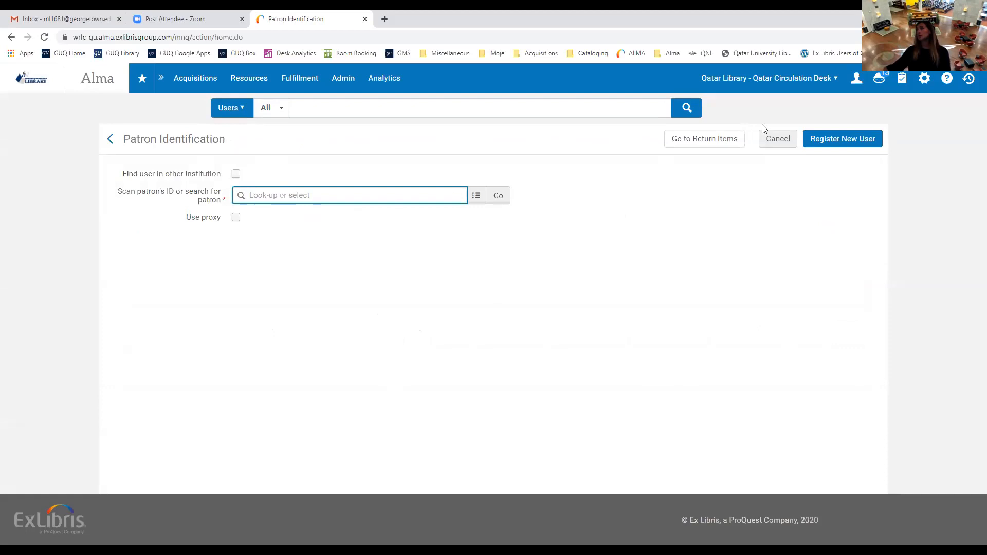
{"action": "left_click", "coordinate": [829, 143]}
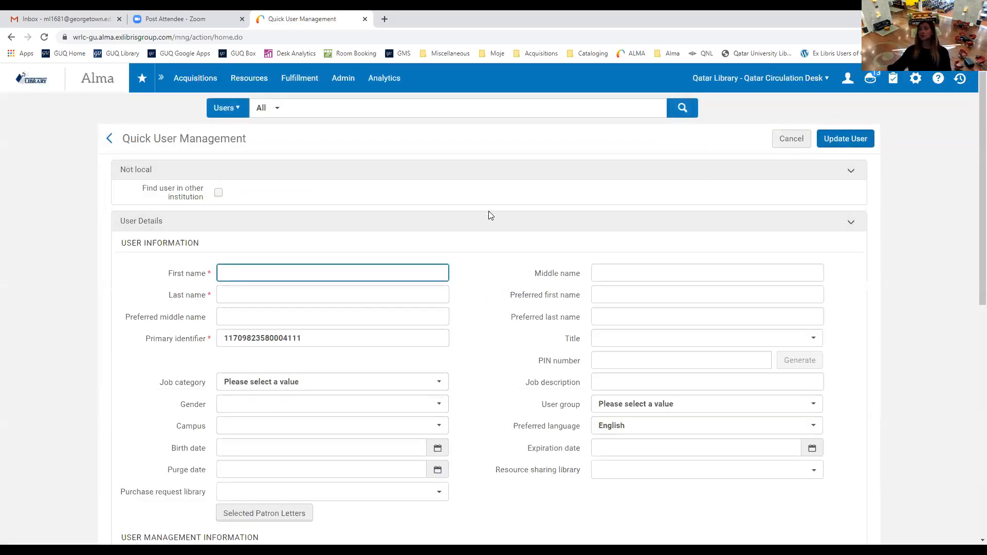
{"action": "scroll", "coordinate": [504, 199], "scroll_direction": "down", "scroll_amount": 2}
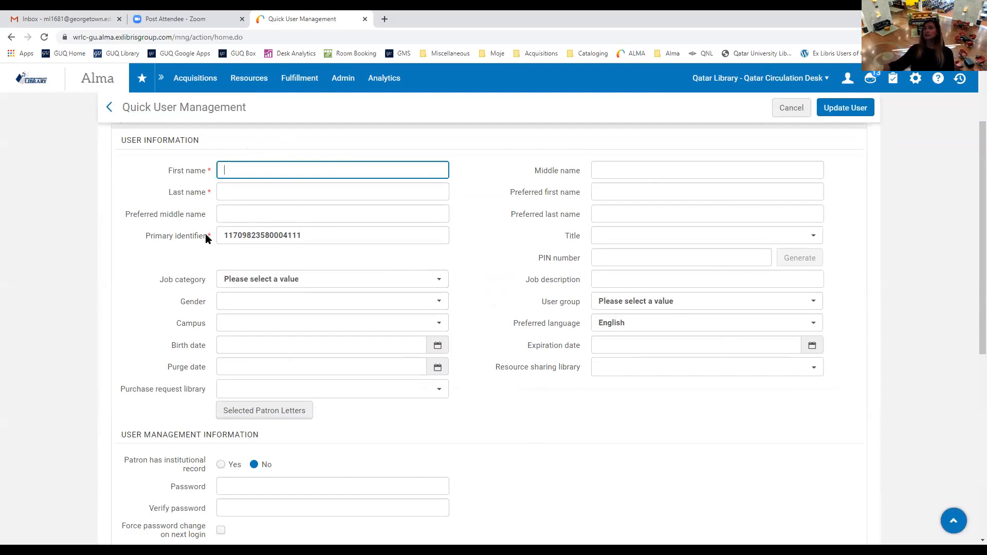
{"action": "left_click", "coordinate": [467, 182]}
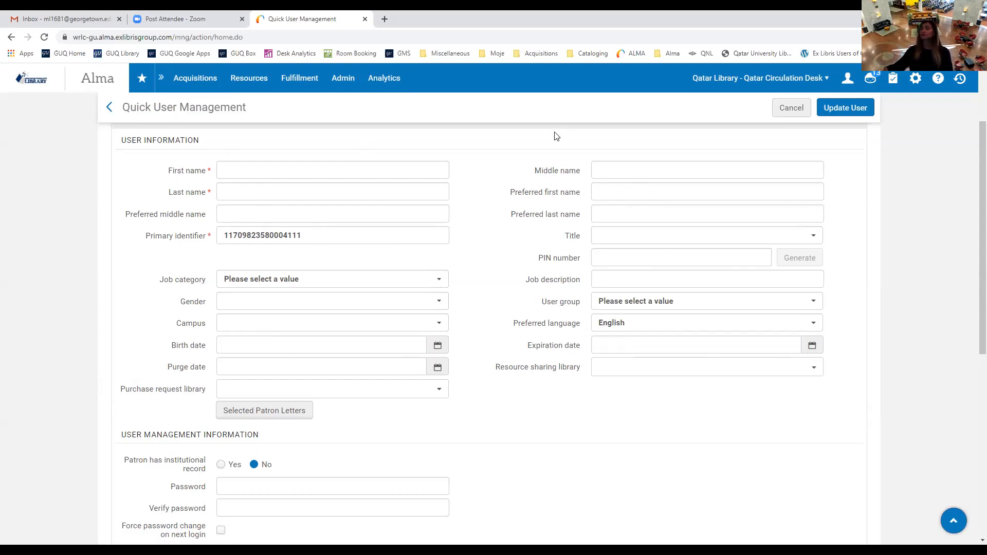
View the Title choices Mr., Mrs., Ms., Dr., Prof. without selecting one.
{"action": "left_click", "coordinate": [814, 238]}
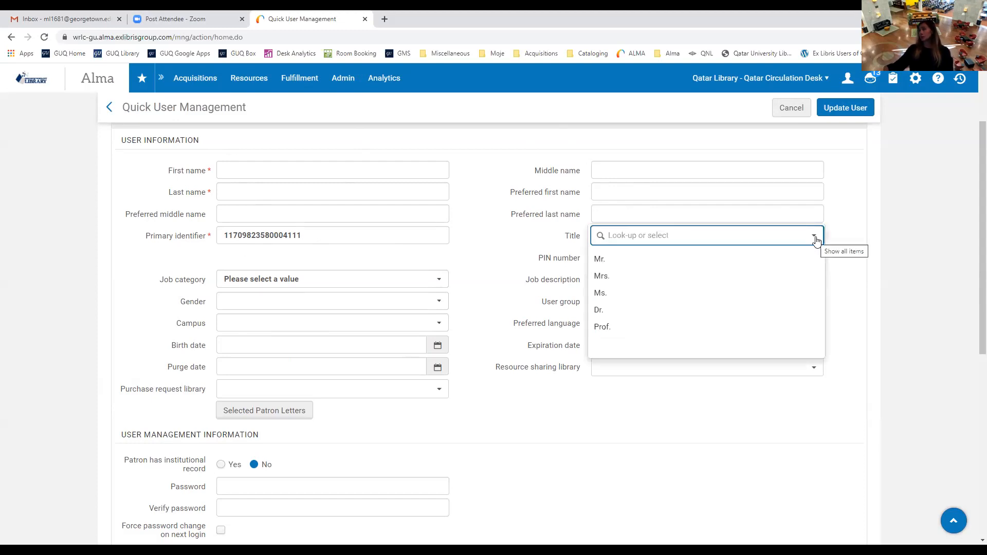
{"action": "left_click", "coordinate": [491, 314]}
{"action": "scroll", "coordinate": [496, 301], "scroll_direction": "down", "scroll_amount": 1}
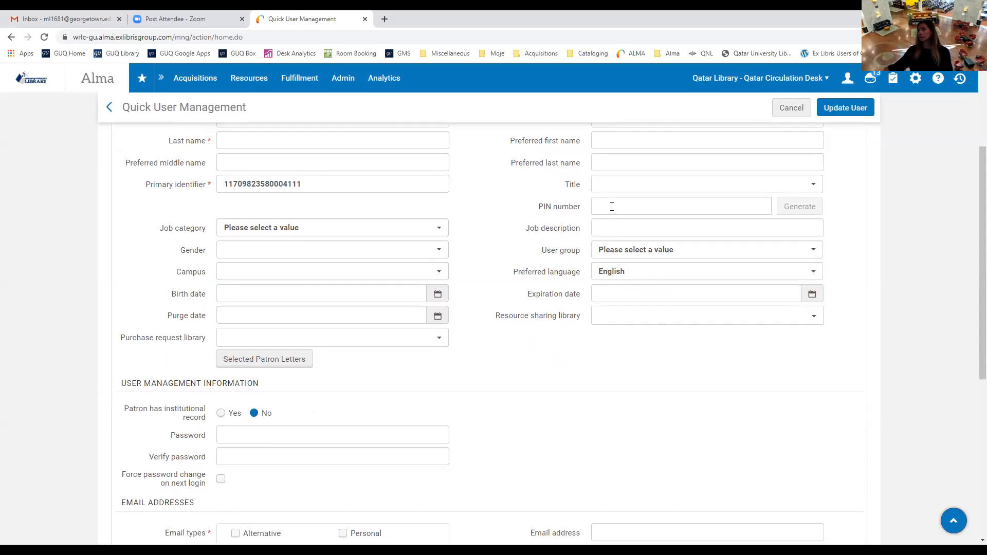
{"action": "left_click", "coordinate": [440, 229]}
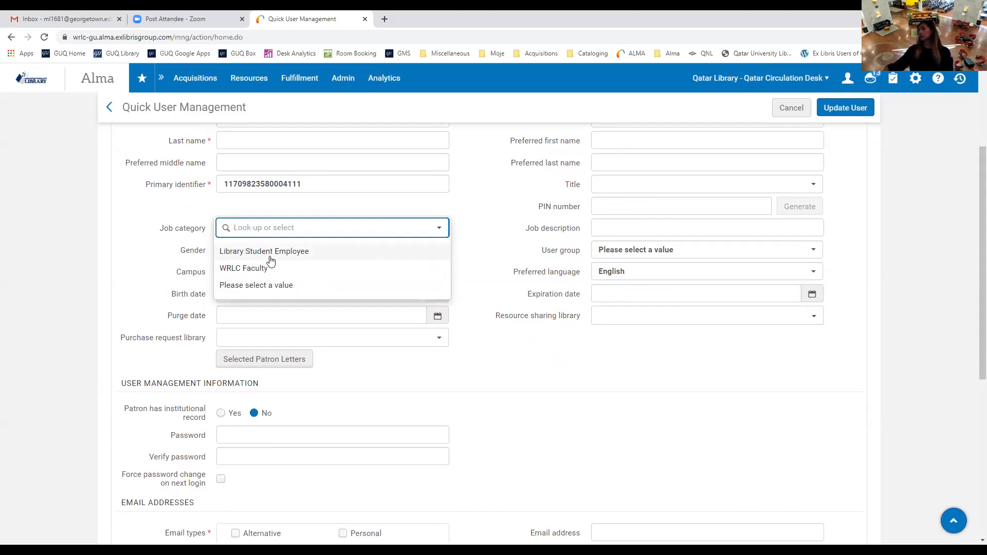
{"action": "left_click", "coordinate": [483, 215]}
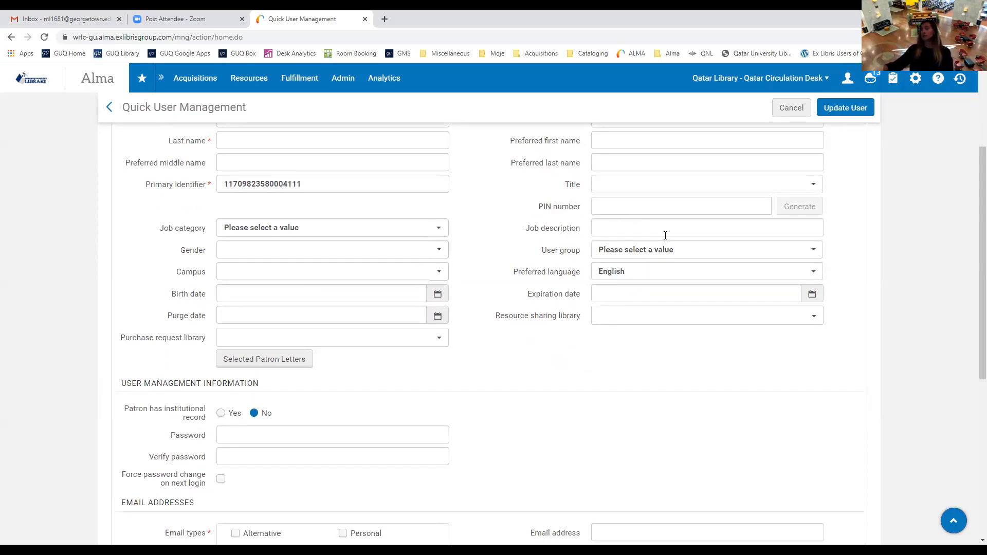
Review User group options leaving it unset, then list the three Georgetown campus choices.
{"action": "left_click", "coordinate": [817, 252]}
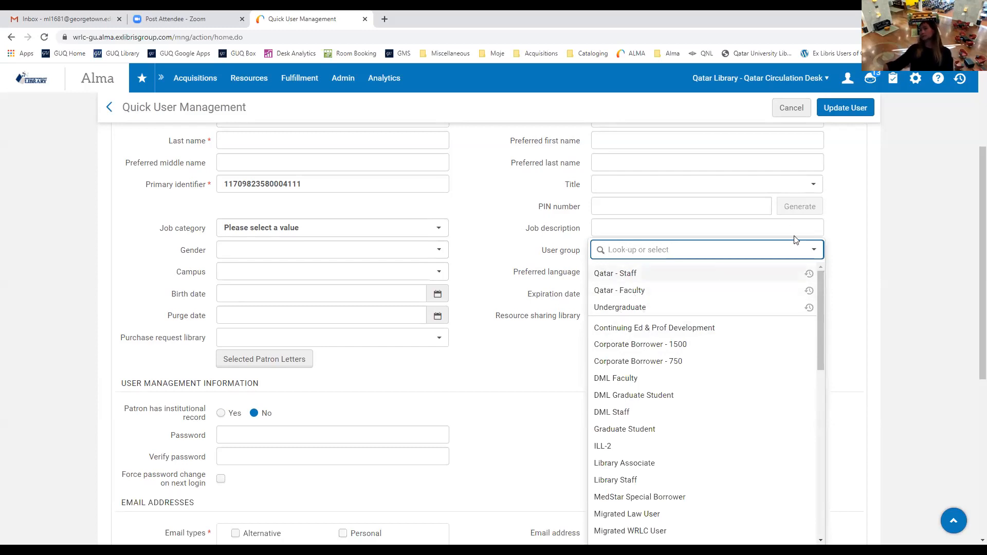
{"action": "left_click", "coordinate": [843, 258]}
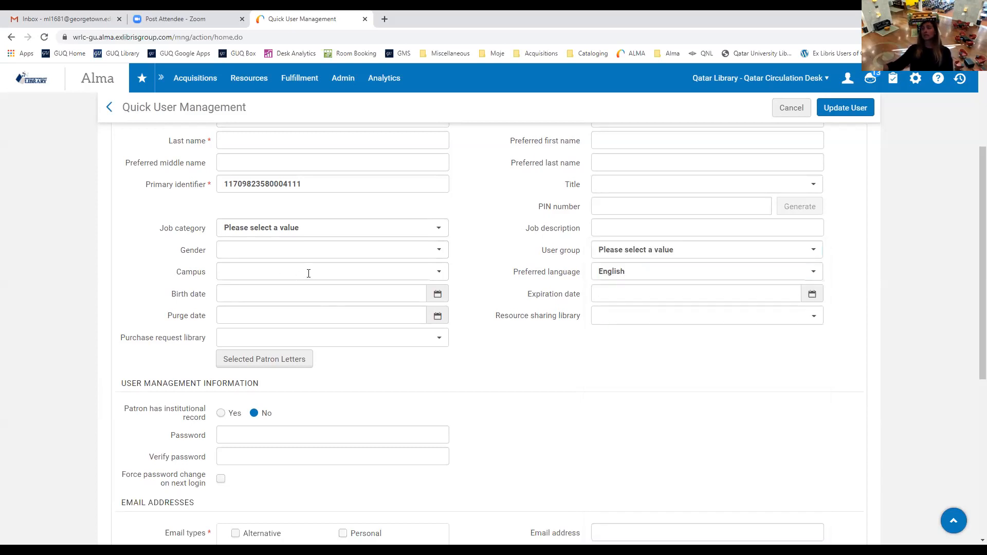
{"action": "left_click", "coordinate": [439, 272]}
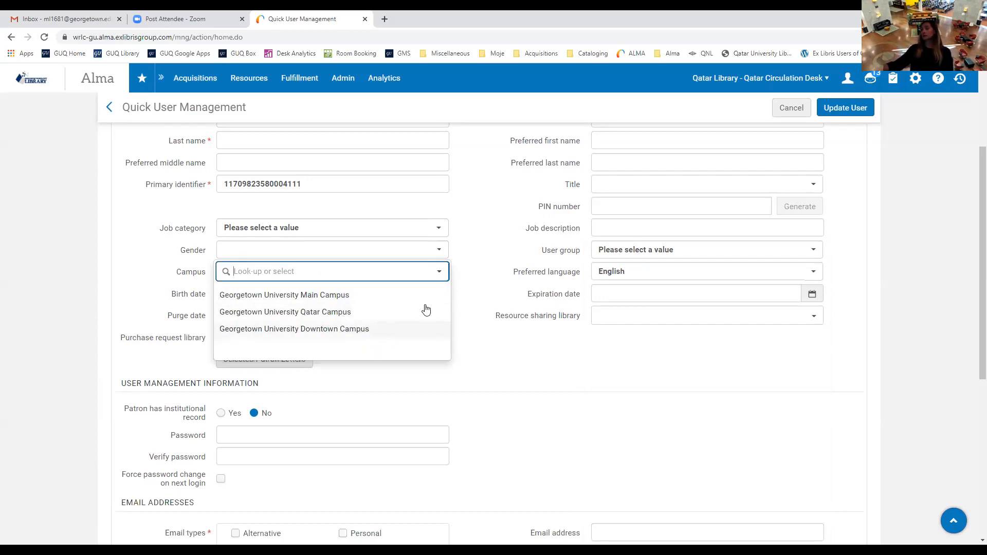
Leave Campus unset and browse Preferred language options, keeping English.
{"action": "left_click", "coordinate": [468, 275]}
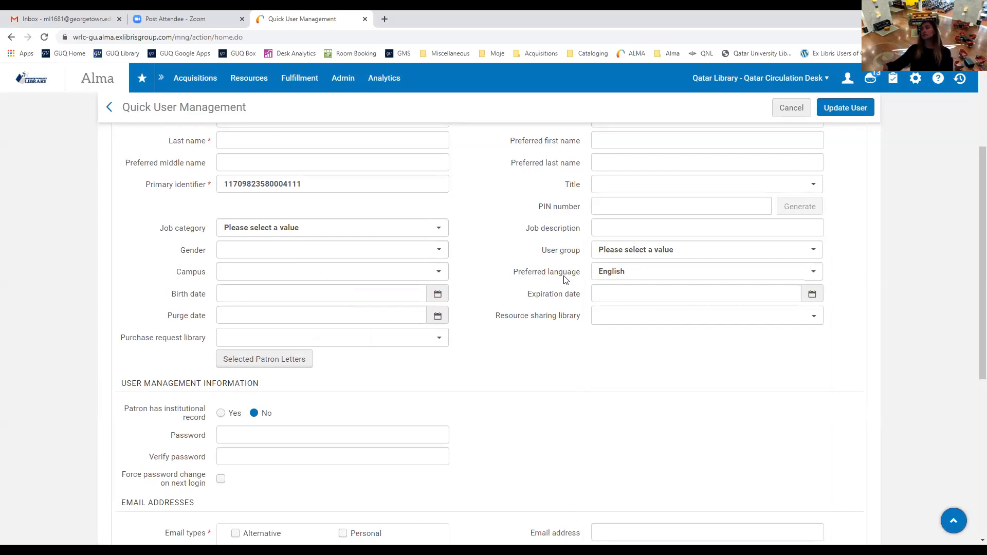
{"action": "left_click", "coordinate": [818, 277]}
{"action": "scroll", "coordinate": [829, 360], "scroll_direction": "down", "scroll_amount": 4}
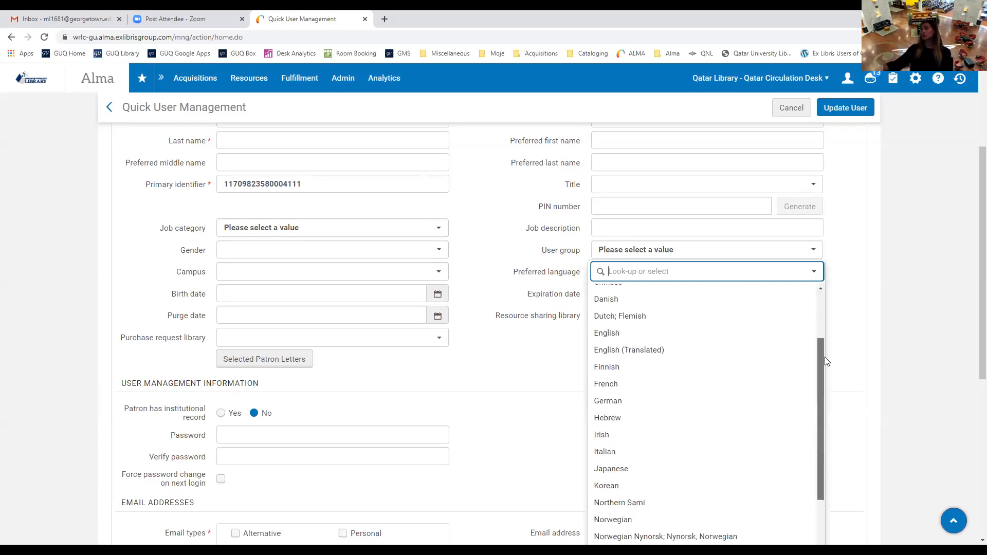
{"action": "left_click_drag", "start_coordinate": [821, 437], "coordinate": [818, 309]}
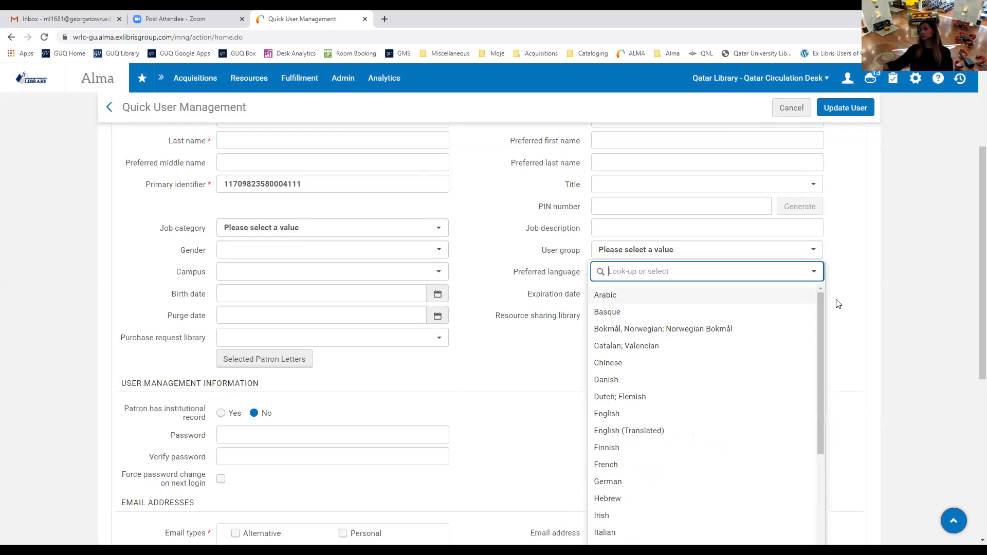
{"action": "left_click", "coordinate": [833, 300]}
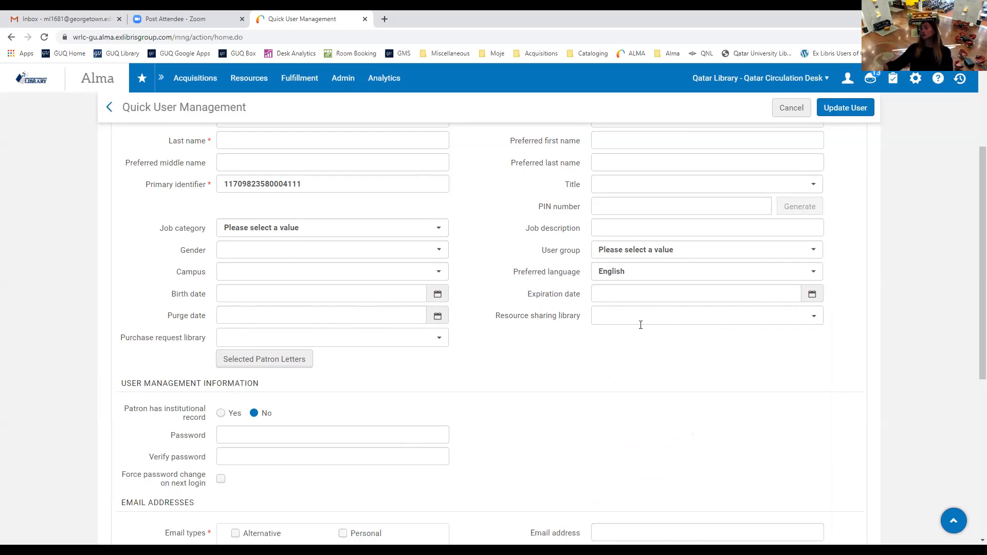
{"action": "left_click", "coordinate": [814, 317]}
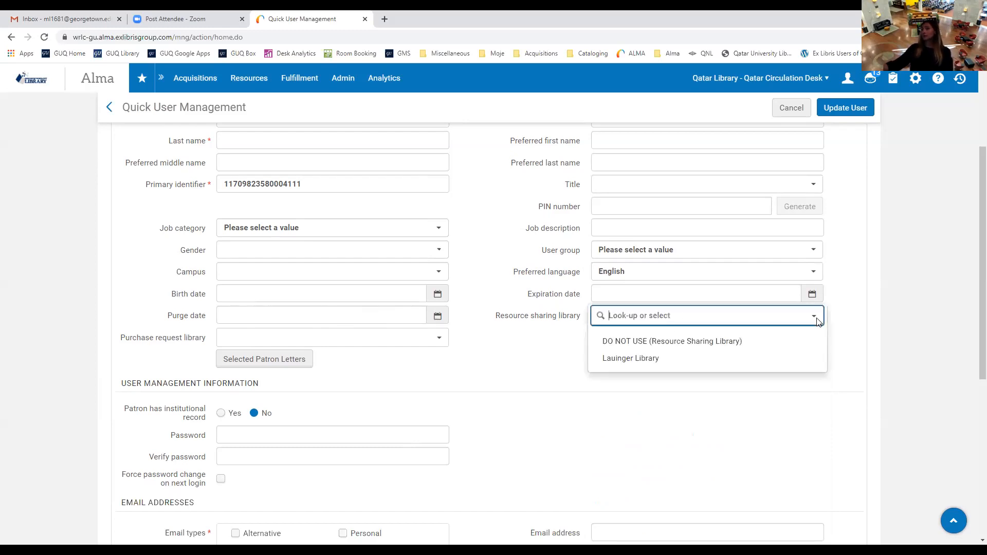
{"action": "left_click", "coordinate": [743, 386]}
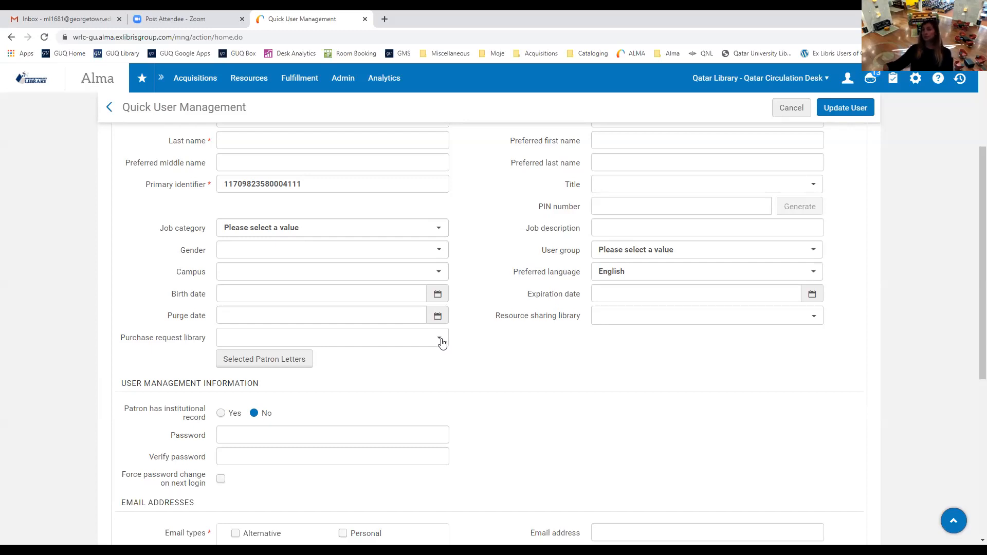
{"action": "left_click", "coordinate": [272, 366]}
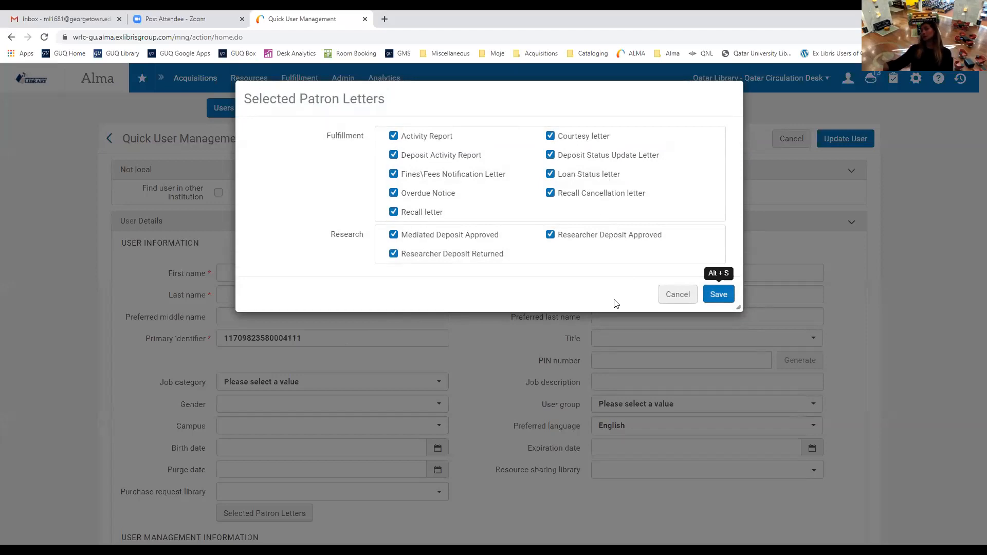
{"action": "left_click", "coordinate": [675, 294]}
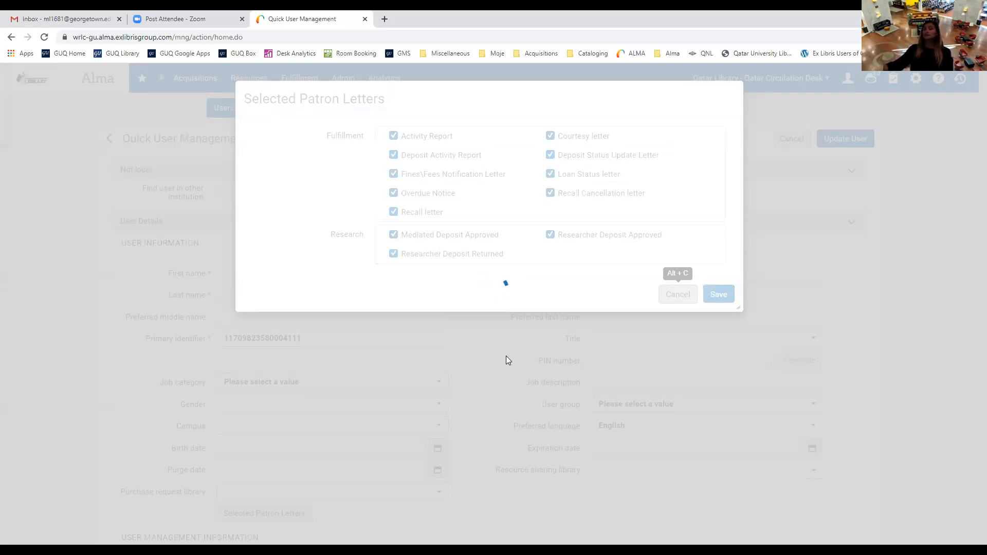
{"action": "scroll", "coordinate": [505, 362], "scroll_direction": "down", "scroll_amount": 2}
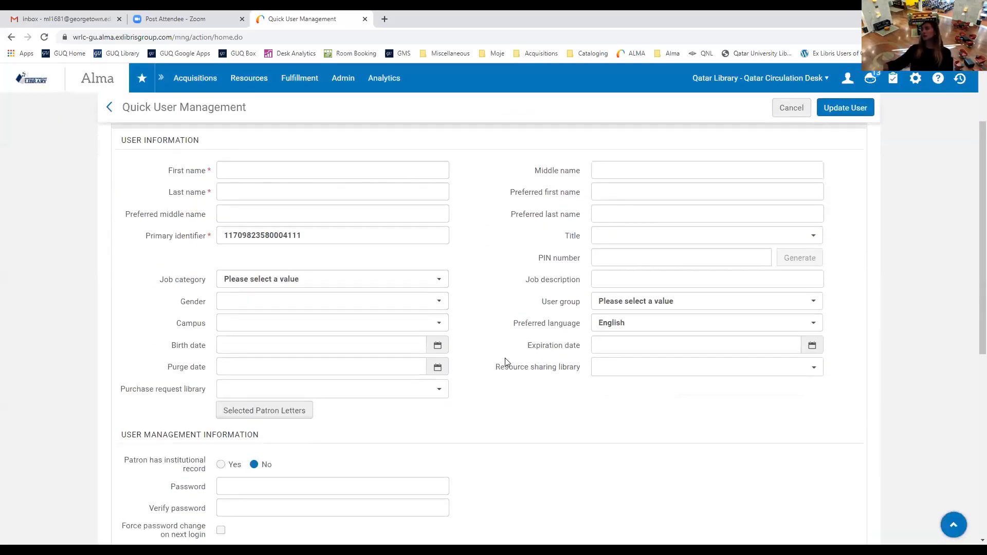
Scroll to User Management Information and set Patron has institutional record to Yes.
{"action": "scroll", "coordinate": [505, 361], "scroll_direction": "down", "scroll_amount": 4}
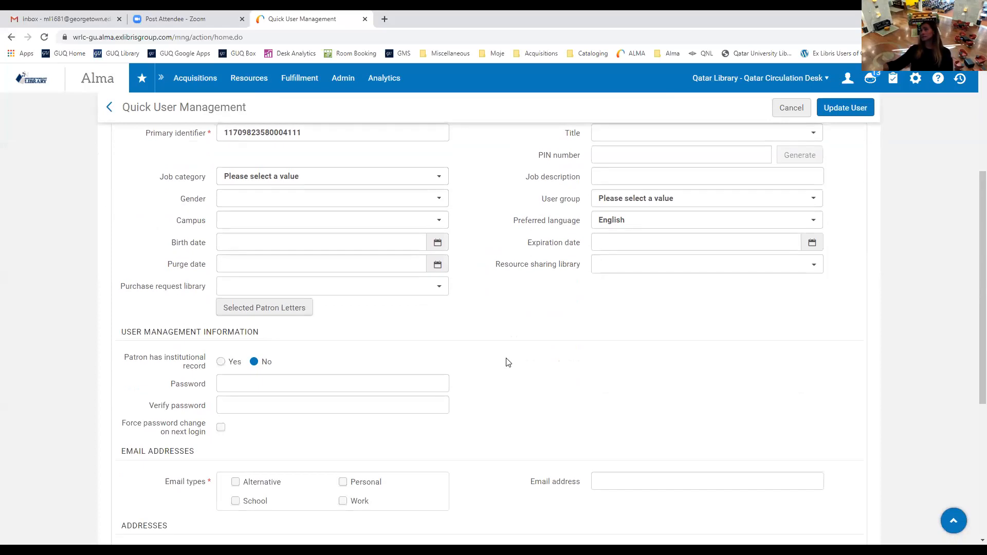
{"action": "scroll", "coordinate": [507, 360], "scroll_direction": "down", "scroll_amount": 1}
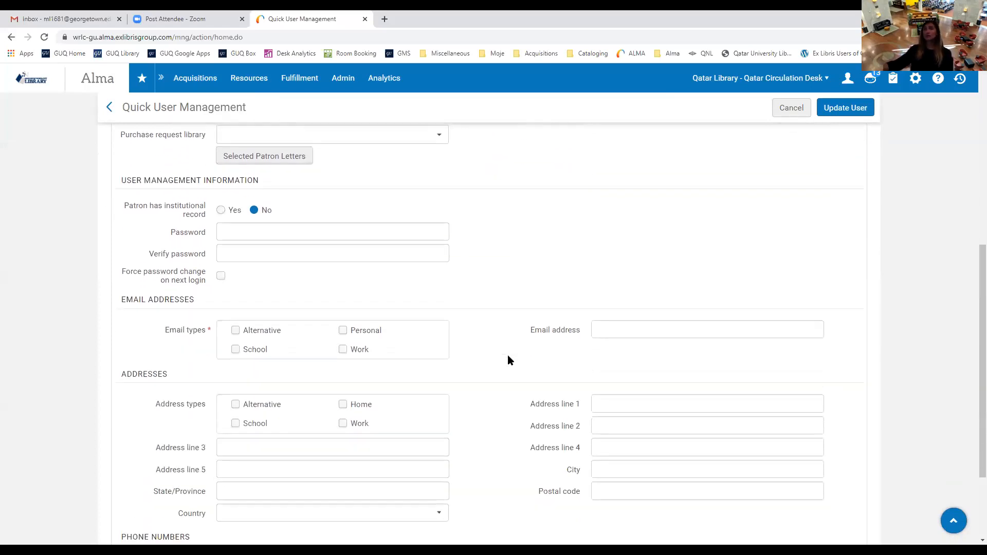
{"action": "left_click_drag", "start_coordinate": [123, 179], "coordinate": [143, 179]}
{"action": "left_click", "coordinate": [255, 179]}
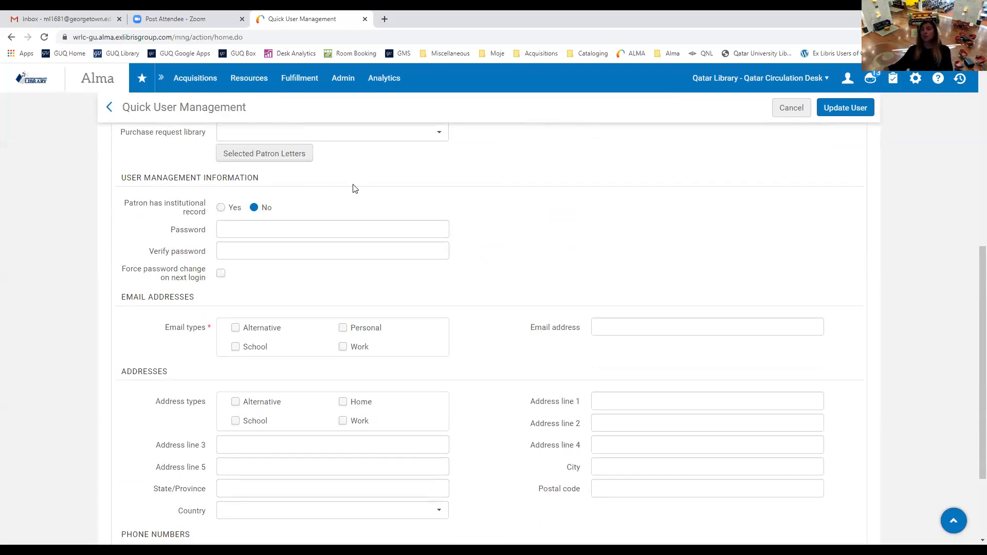
{"action": "left_click_drag", "start_coordinate": [124, 203], "coordinate": [210, 211]}
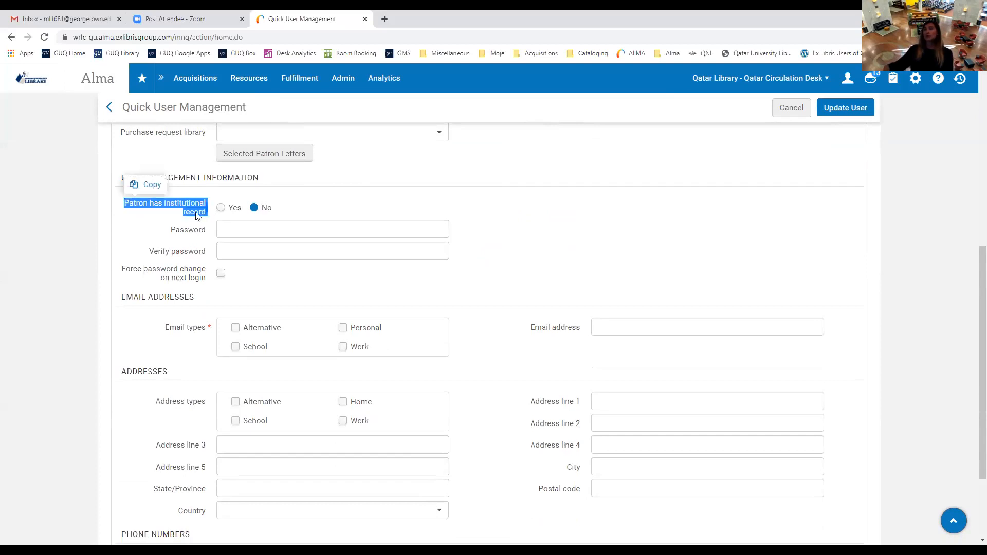
{"action": "left_click", "coordinate": [338, 215]}
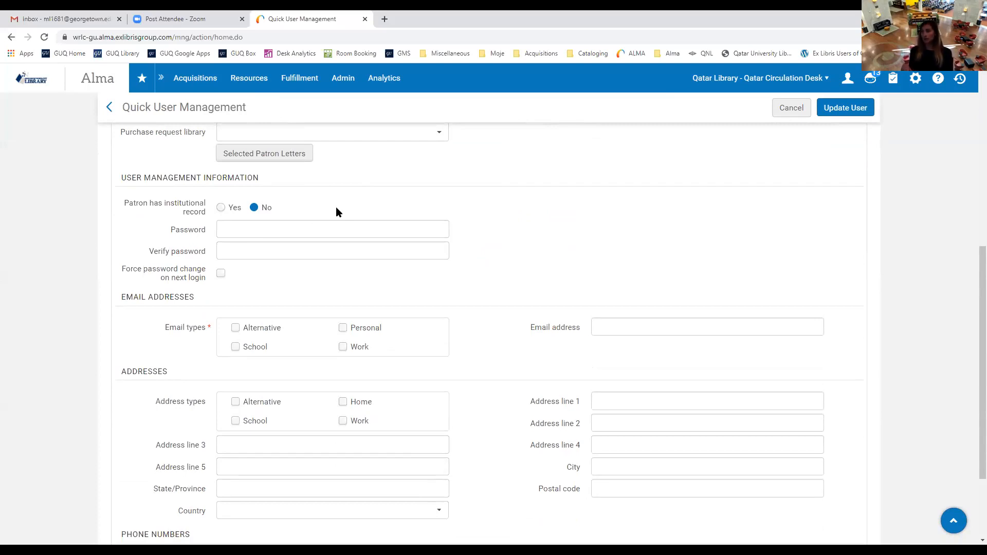
{"action": "left_click", "coordinate": [221, 207]}
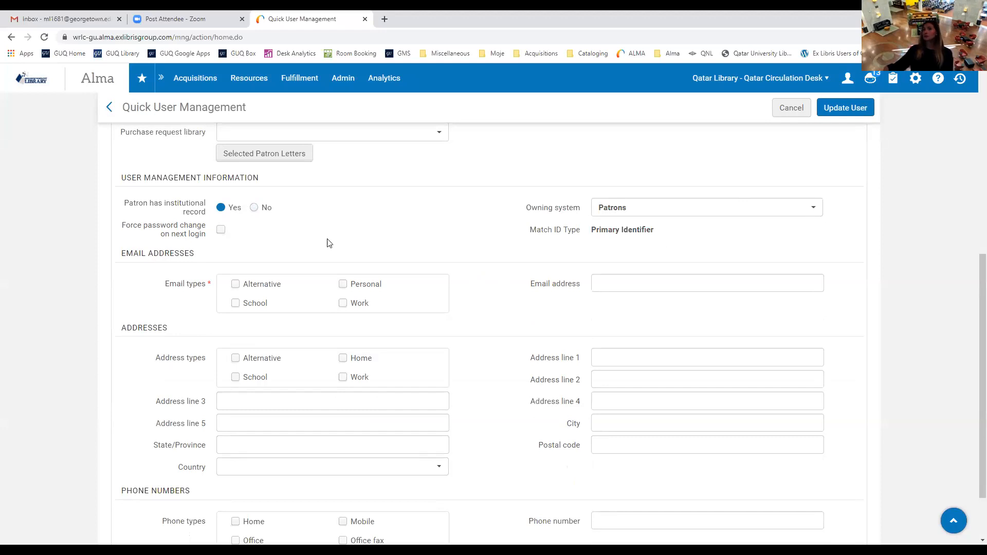
Set the institutional record back to No and leave Force password change on next login unticked.
{"action": "left_click", "coordinate": [255, 210]}
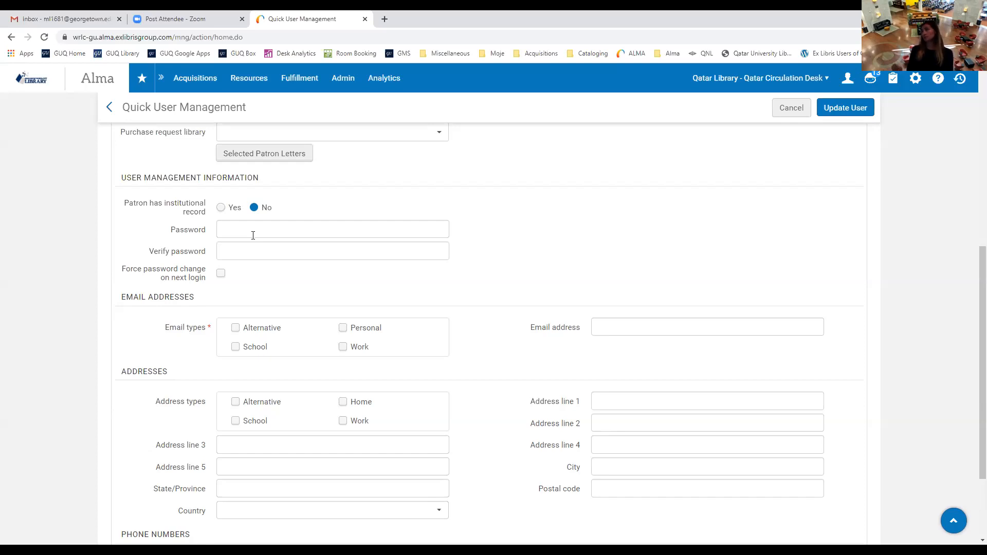
{"action": "left_click_drag", "start_coordinate": [131, 272], "coordinate": [194, 285]}
{"action": "left_click", "coordinate": [221, 276]}
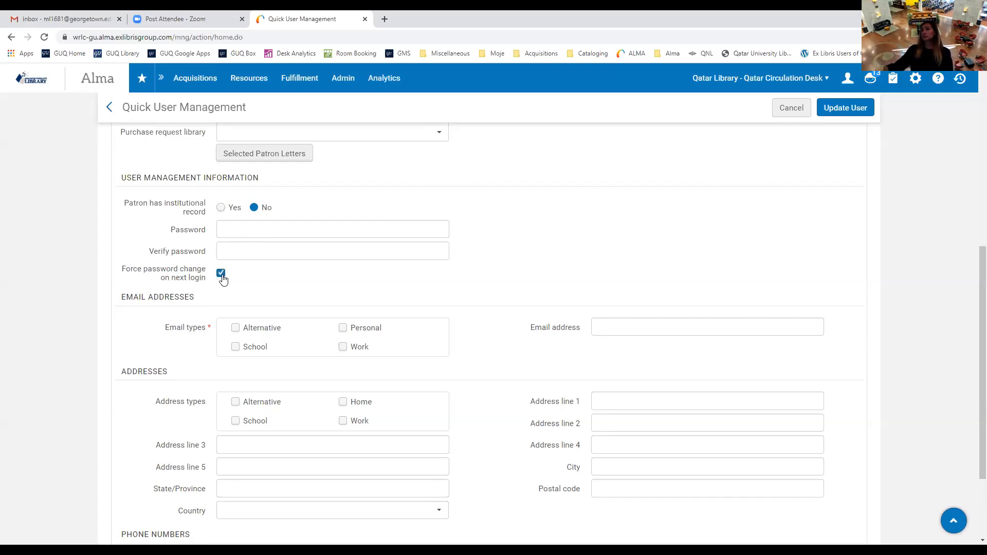
{"action": "left_click", "coordinate": [222, 277]}
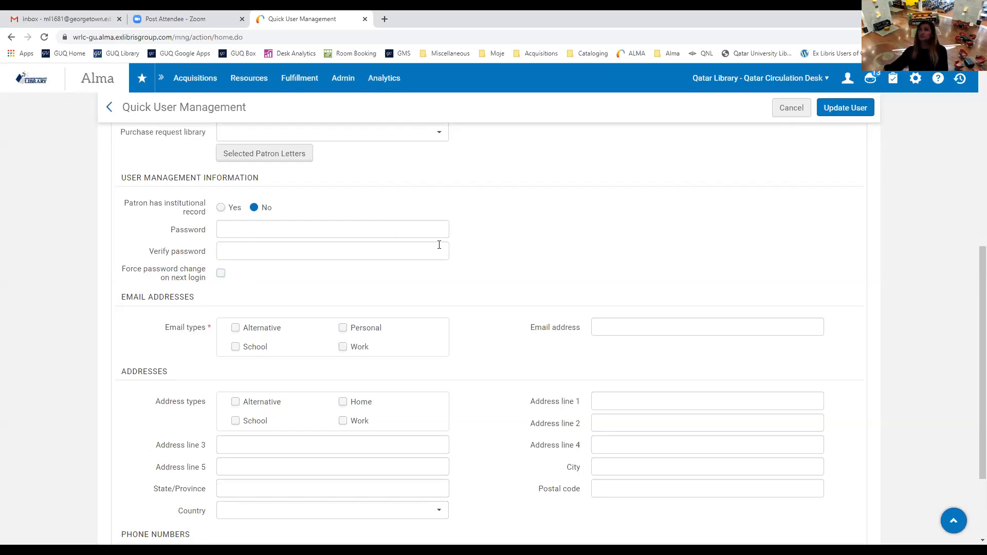
{"action": "scroll", "coordinate": [202, 360], "scroll_direction": "down", "scroll_amount": 1}
{"action": "scroll", "coordinate": [202, 360], "scroll_direction": "down", "scroll_amount": 2}
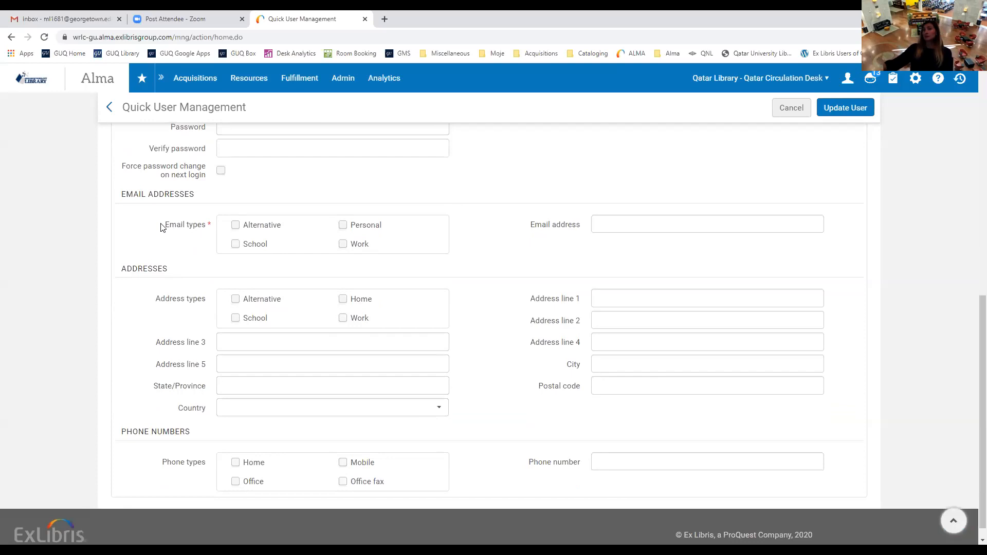
{"action": "left_click_drag", "start_coordinate": [164, 224], "coordinate": [212, 223]}
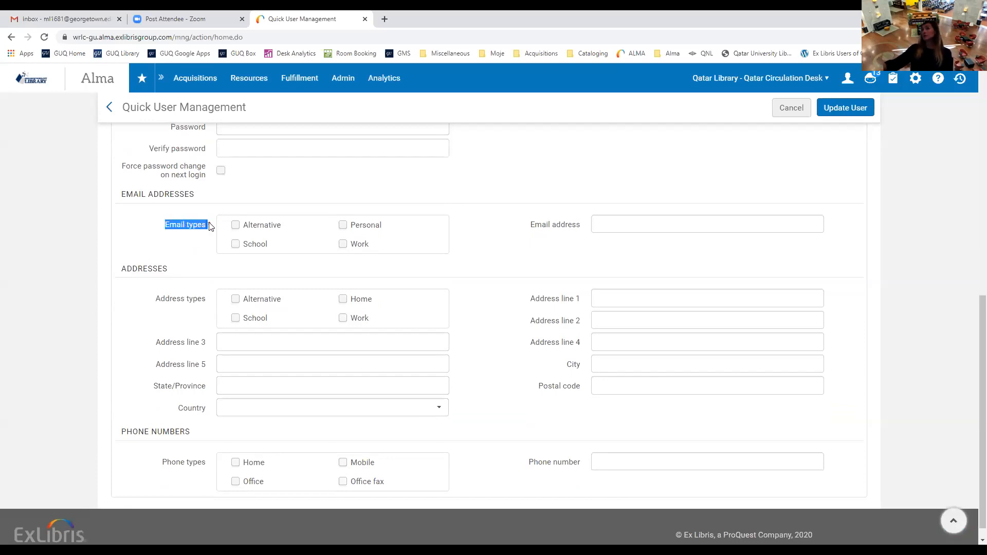
{"action": "left_click", "coordinate": [211, 223]}
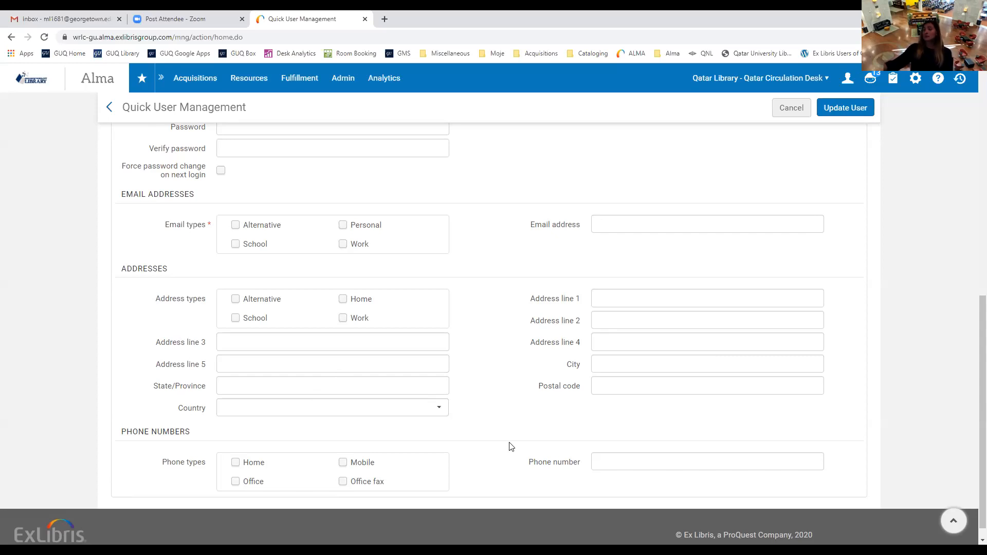
{"action": "scroll", "coordinate": [510, 438], "scroll_direction": "up", "scroll_amount": 5}
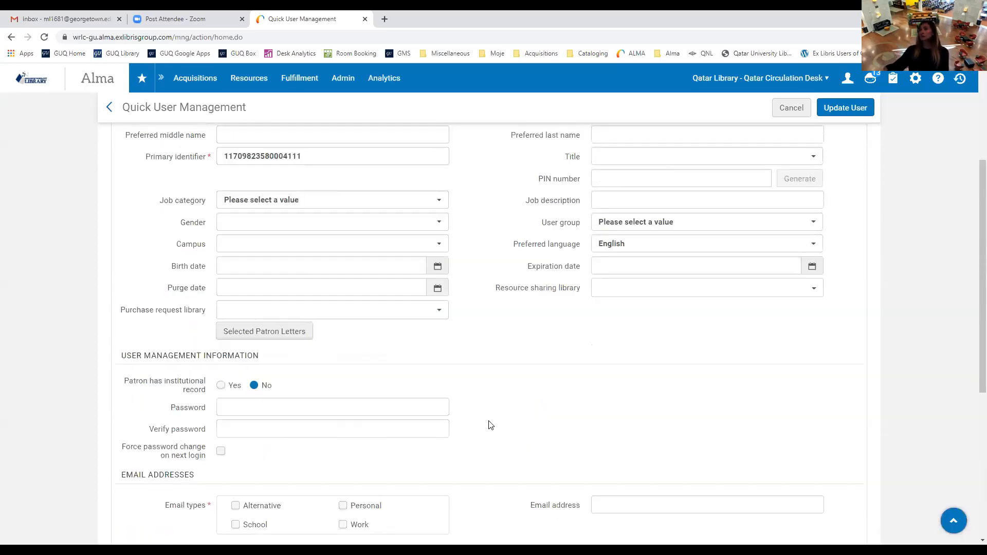
{"action": "scroll", "coordinate": [491, 426], "scroll_direction": "up", "scroll_amount": 3}
{"action": "scroll", "coordinate": [489, 423], "scroll_direction": "down", "scroll_amount": 2}
{"action": "scroll", "coordinate": [411, 401], "scroll_direction": "up", "scroll_amount": 2}
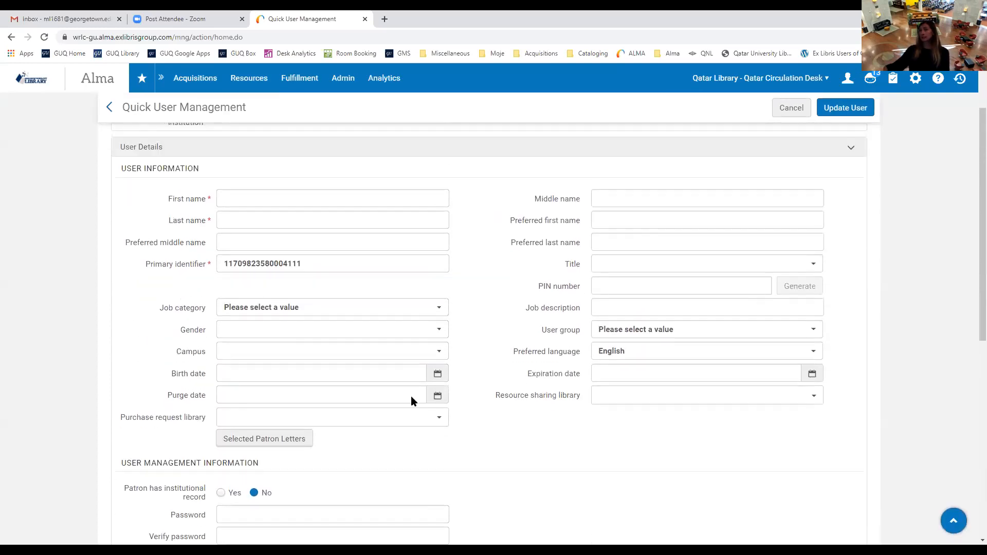
{"action": "scroll", "coordinate": [412, 396], "scroll_direction": "down", "scroll_amount": 1}
Enter the patron's first name and last name.
{"action": "left_click", "coordinate": [244, 175]}
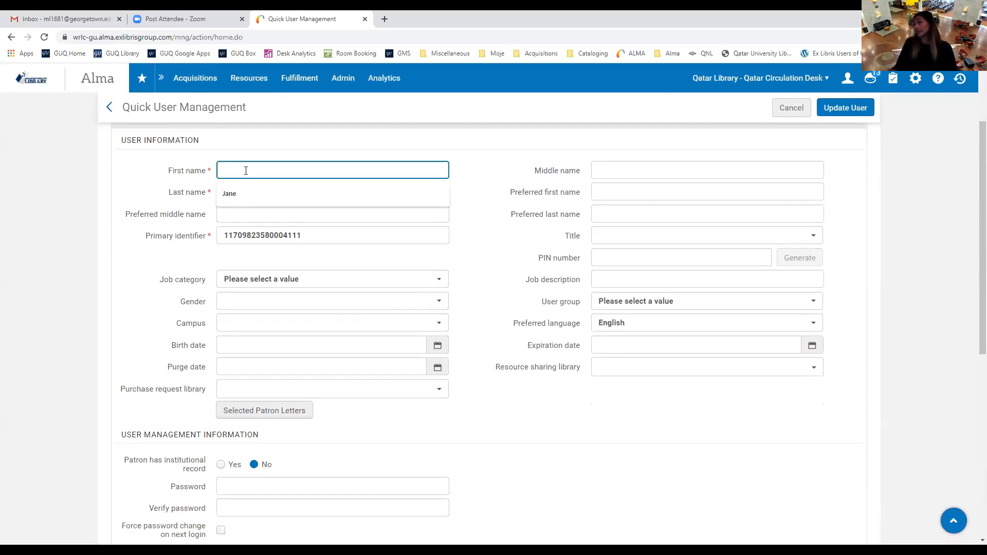
{"action": "type", "text": "Bob"}
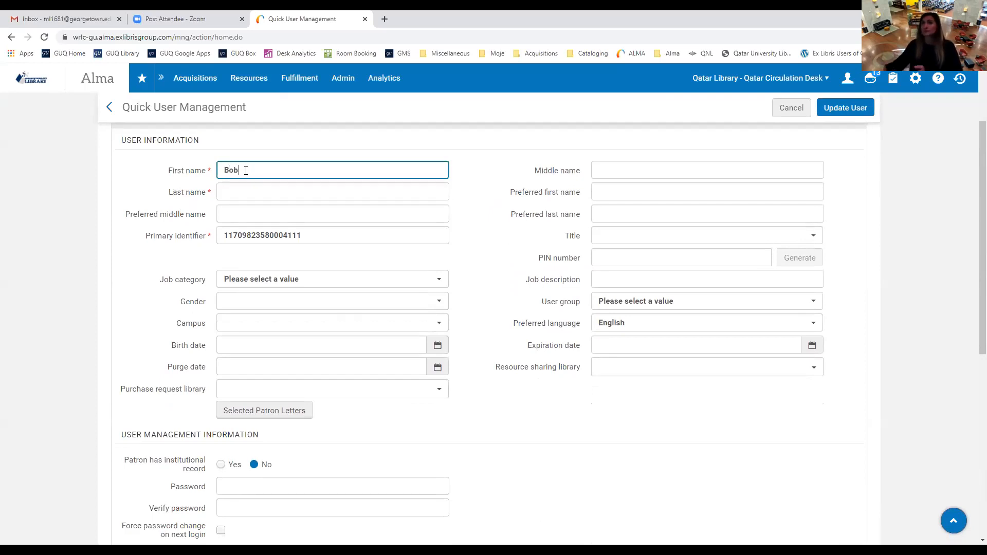
{"action": "left_click", "coordinate": [229, 195]}
{"action": "type", "text": "Cobb"}
{"action": "left_click", "coordinate": [477, 252]}
Replace the existing primary identifier with a new 8-digit identifier.
{"action": "double_click", "coordinate": [326, 238]}
{"action": "key", "text": "BackSpace"}
{"action": "type", "text": "123456789"}
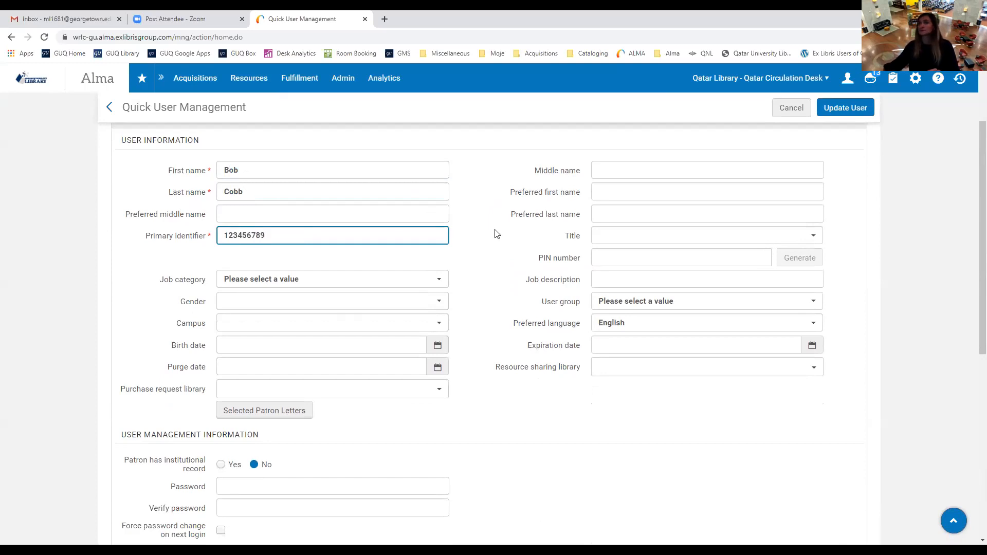
{"action": "left_click", "coordinate": [489, 278]}
Enter the patron's e-mail address in the Email field.
{"action": "scroll", "coordinate": [483, 279], "scroll_direction": "down", "scroll_amount": 5}
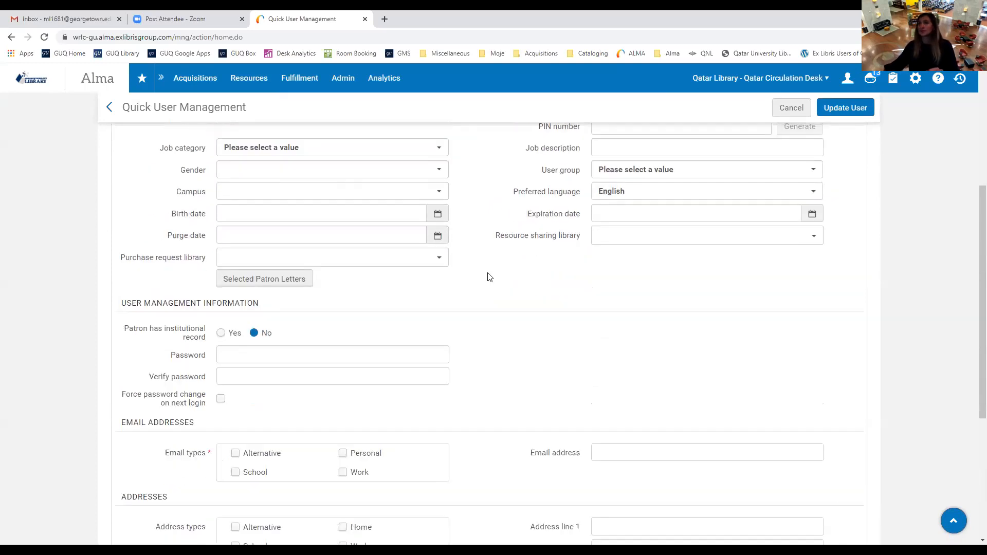
{"action": "scroll", "coordinate": [479, 278], "scroll_direction": "down", "scroll_amount": 1}
{"action": "left_click", "coordinate": [603, 209]}
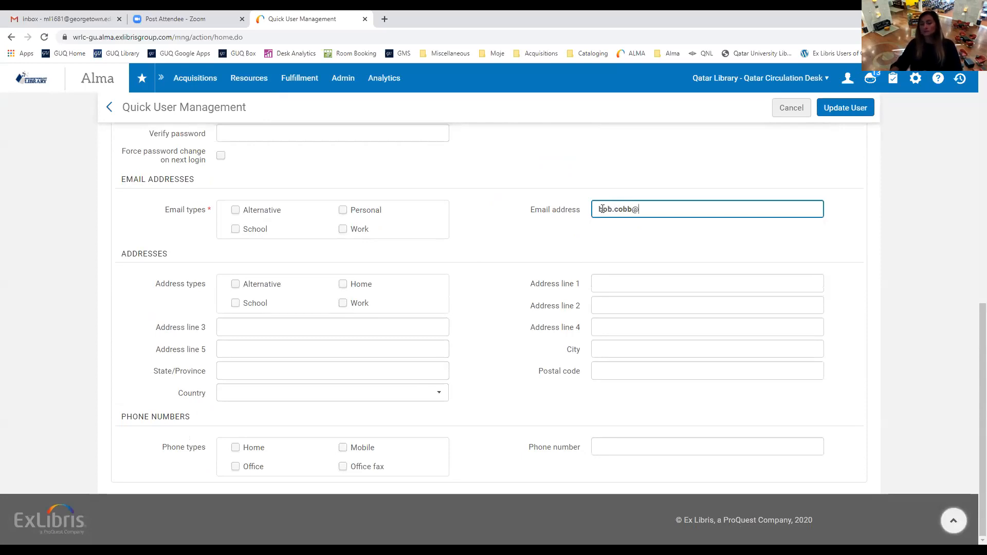
{"action": "left_click", "coordinate": [584, 176]}
{"action": "scroll", "coordinate": [578, 405], "scroll_direction": "up", "scroll_amount": 10}
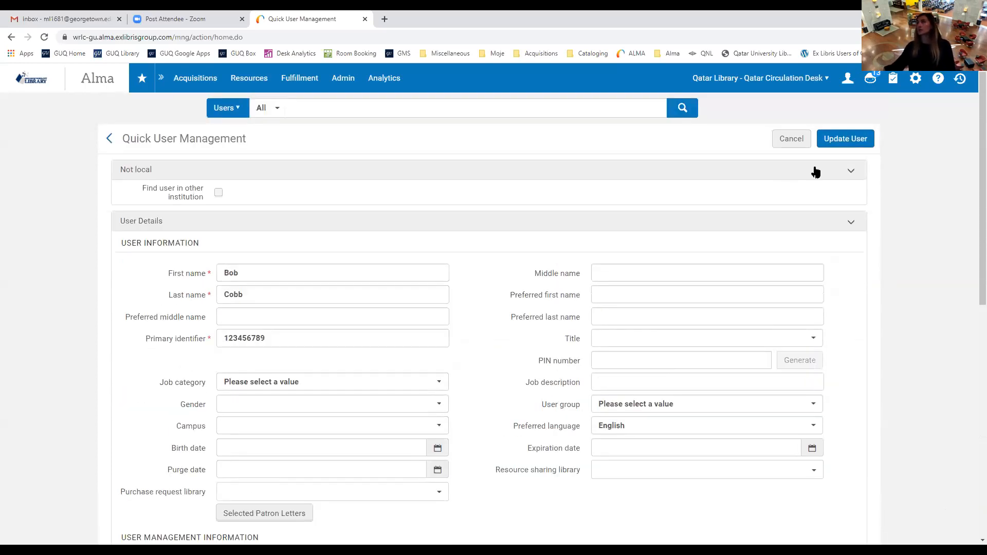
Try saving the user and, after the mandatory Email types error, tick Work as the email type.
{"action": "left_click", "coordinate": [835, 149]}
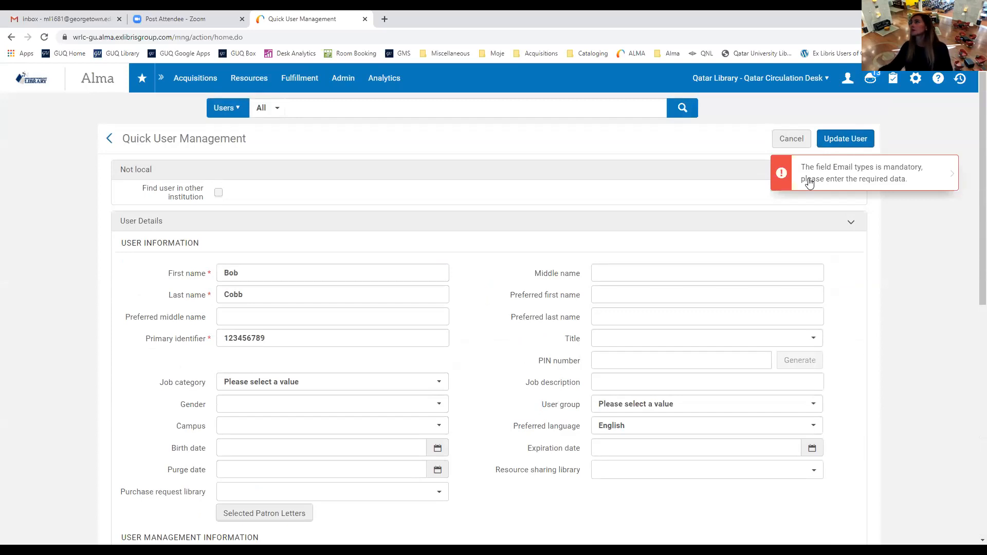
{"action": "scroll", "coordinate": [553, 269], "scroll_direction": "down", "scroll_amount": 8}
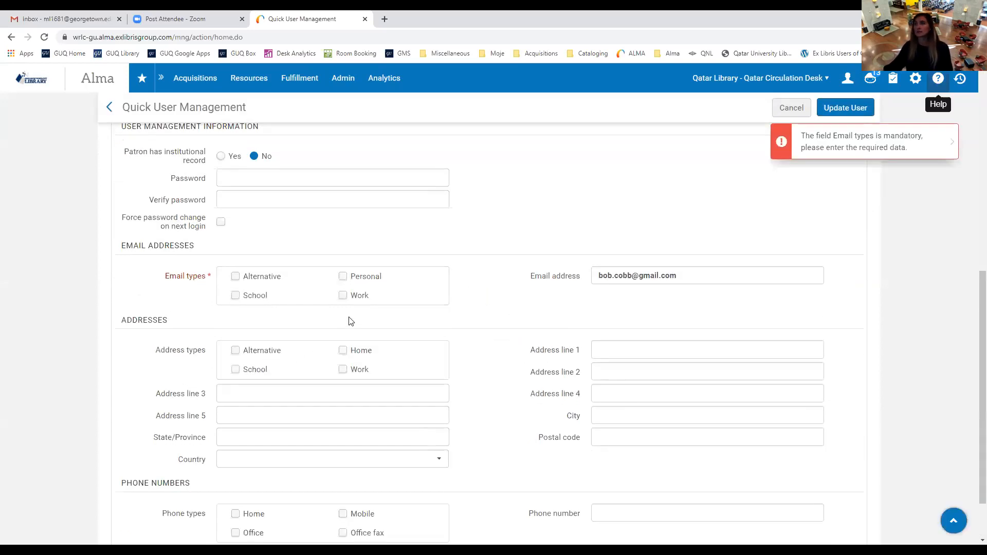
{"action": "left_click", "coordinate": [343, 296]}
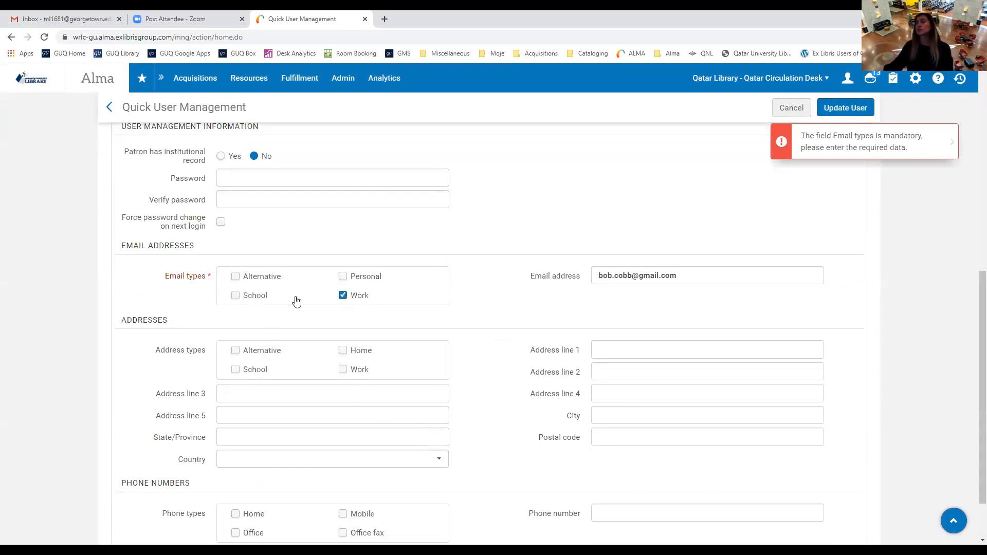
{"action": "scroll", "coordinate": [707, 260], "scroll_direction": "up", "scroll_amount": 6}
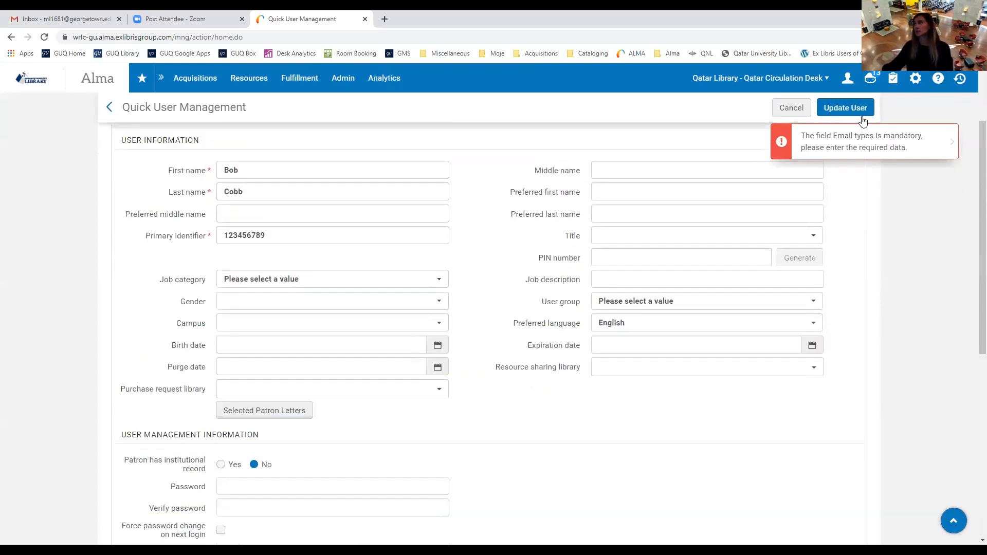
Save the new patron with Update User to open their Patron Services page.
{"action": "left_click", "coordinate": [860, 108]}
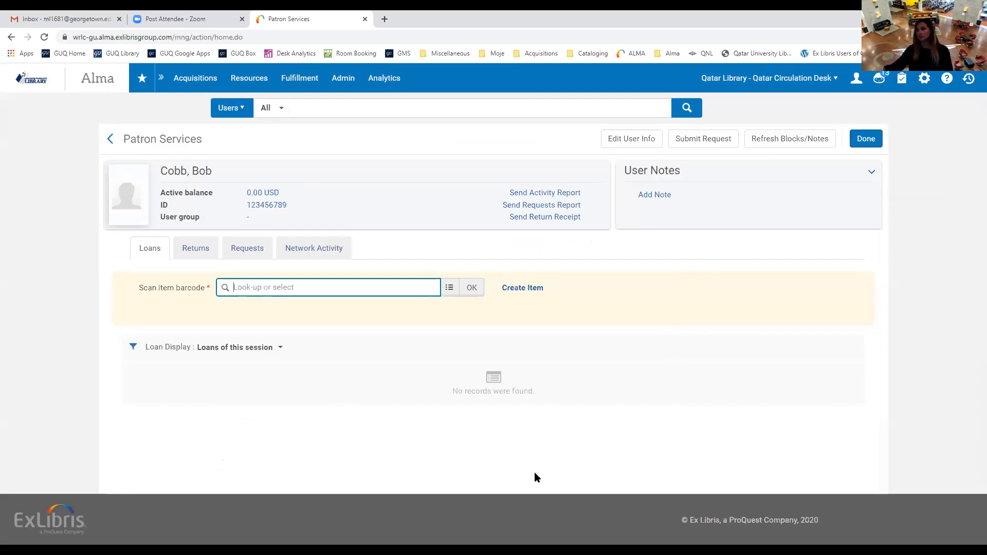
End the patron session, toggle Find user in other institution, try a patron search, and reload to home.
{"action": "left_click", "coordinate": [866, 139]}
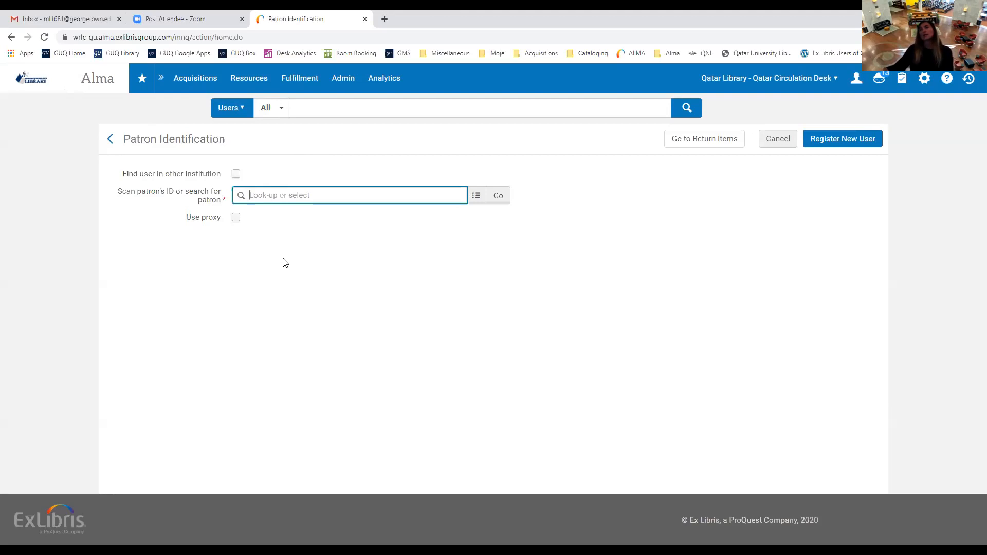
{"action": "left_click", "coordinate": [236, 174]}
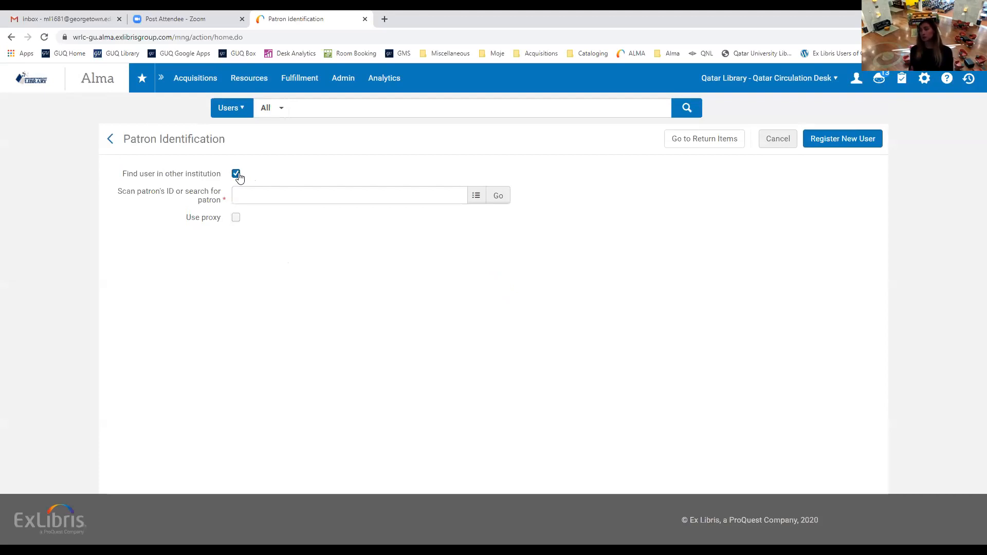
{"action": "left_click", "coordinate": [265, 201]}
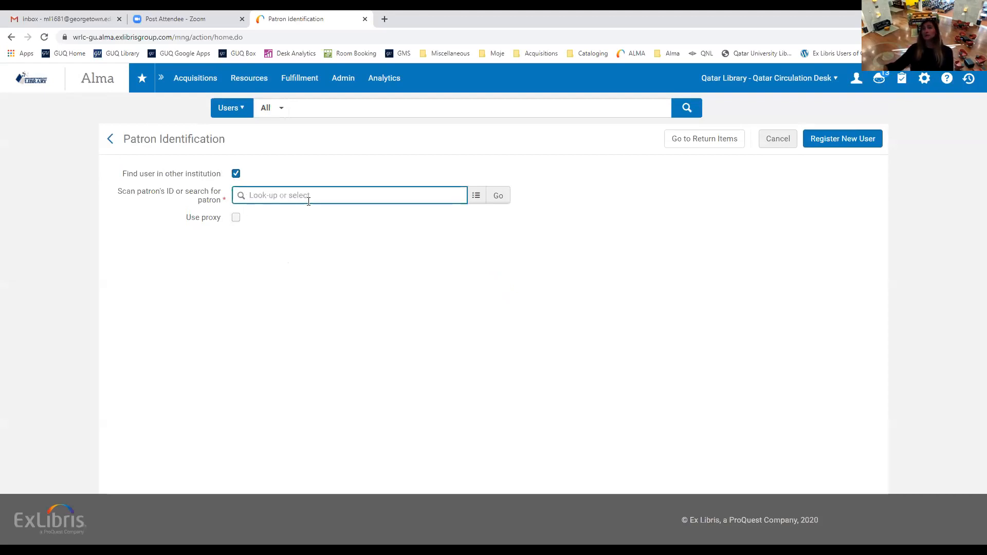
{"action": "type", "text": "mirta"}
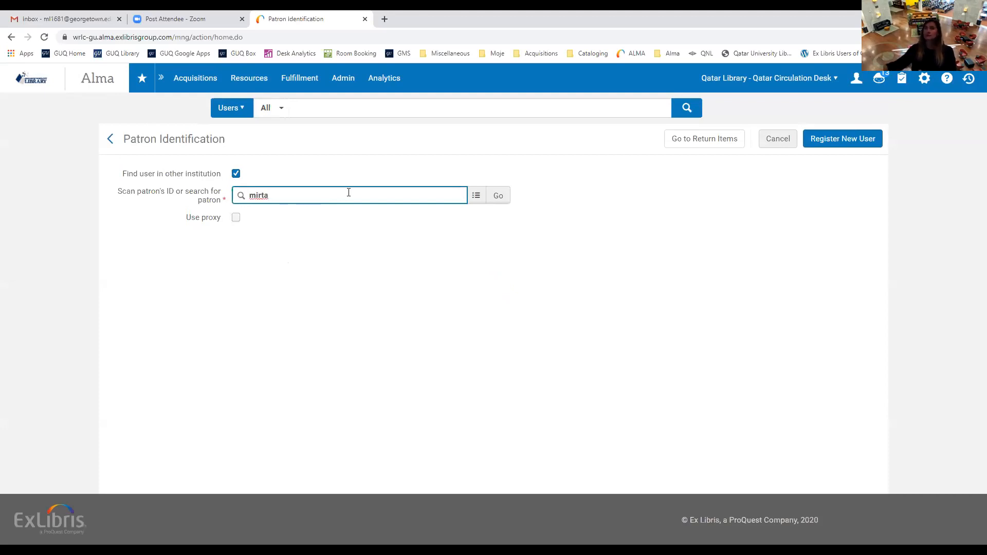
{"action": "double_click", "coordinate": [259, 196]}
{"action": "key", "text": "BackSpace"}
{"action": "left_click", "coordinate": [237, 175]}
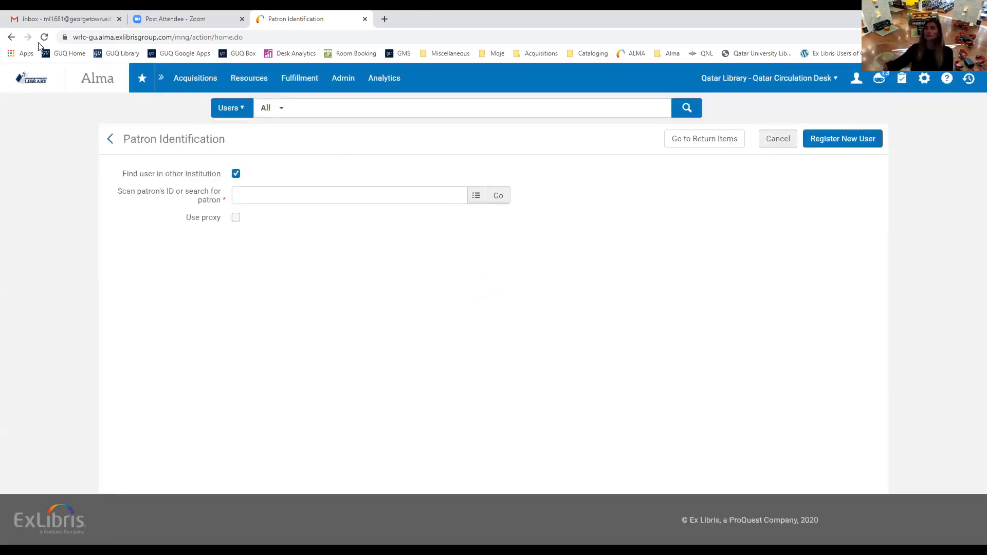
{"action": "left_click", "coordinate": [43, 38]}
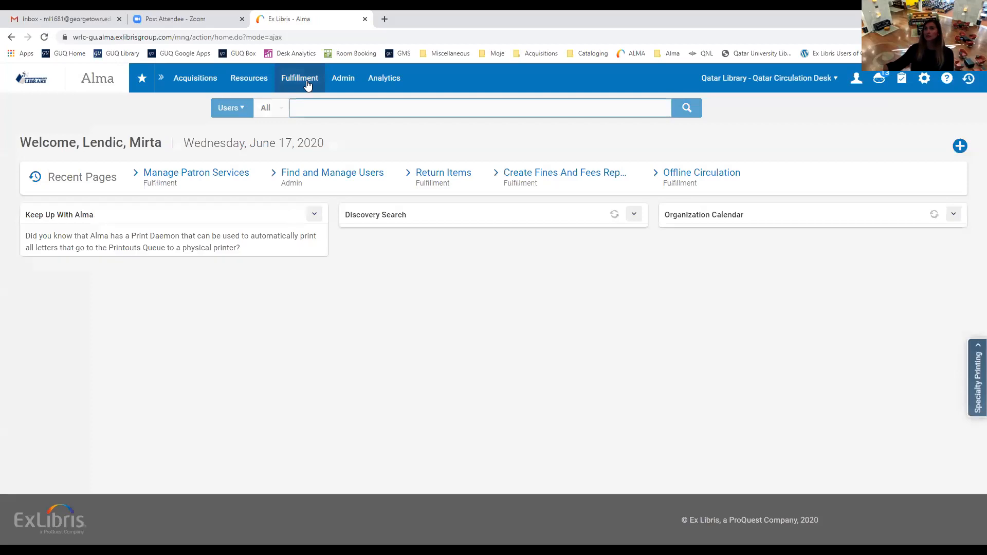
Open Fulfillment > Manage Patron Services, check the Institution list, and leave other-institution search off.
{"action": "left_click", "coordinate": [307, 85]}
{"action": "left_click", "coordinate": [314, 124]}
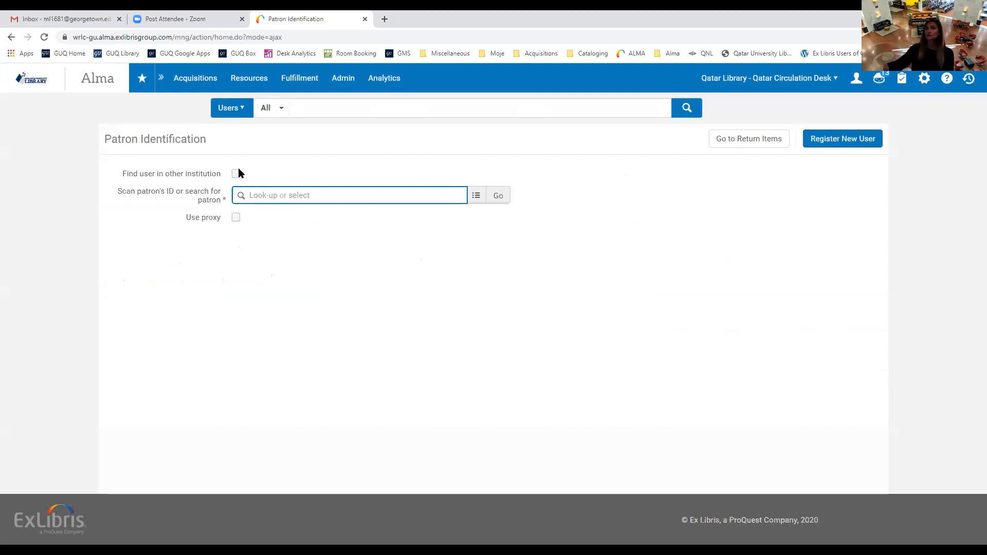
{"action": "left_click", "coordinate": [236, 174]}
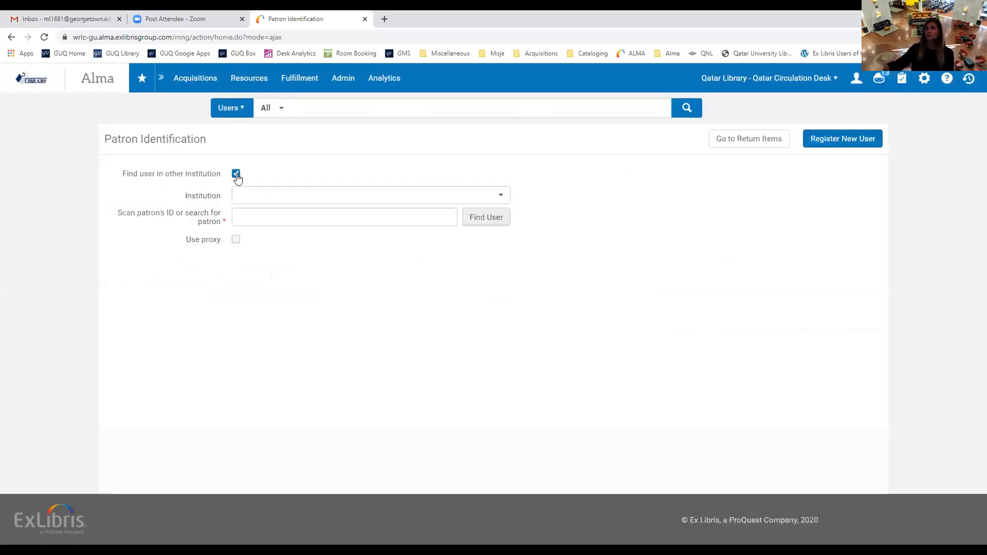
{"action": "left_click", "coordinate": [501, 201]}
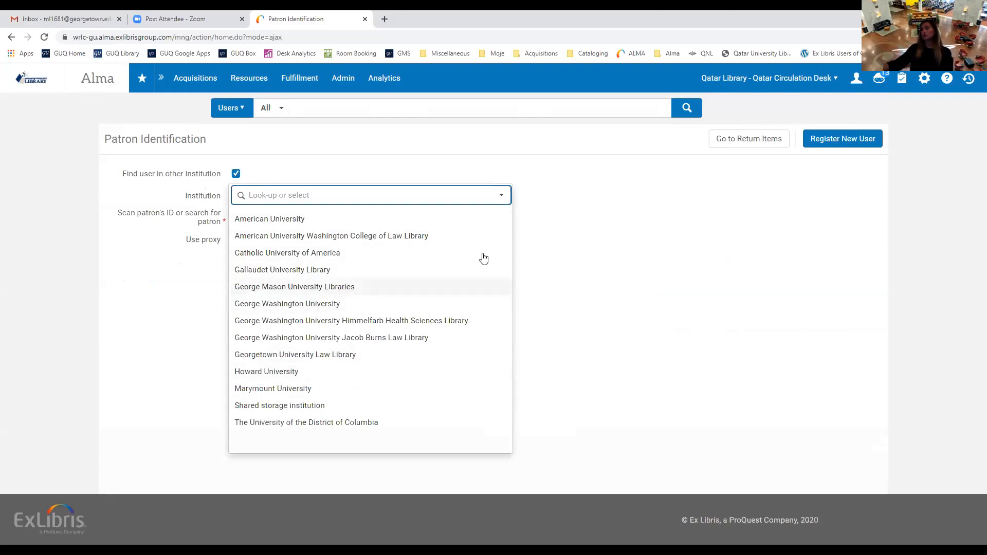
{"action": "left_click", "coordinate": [501, 198]}
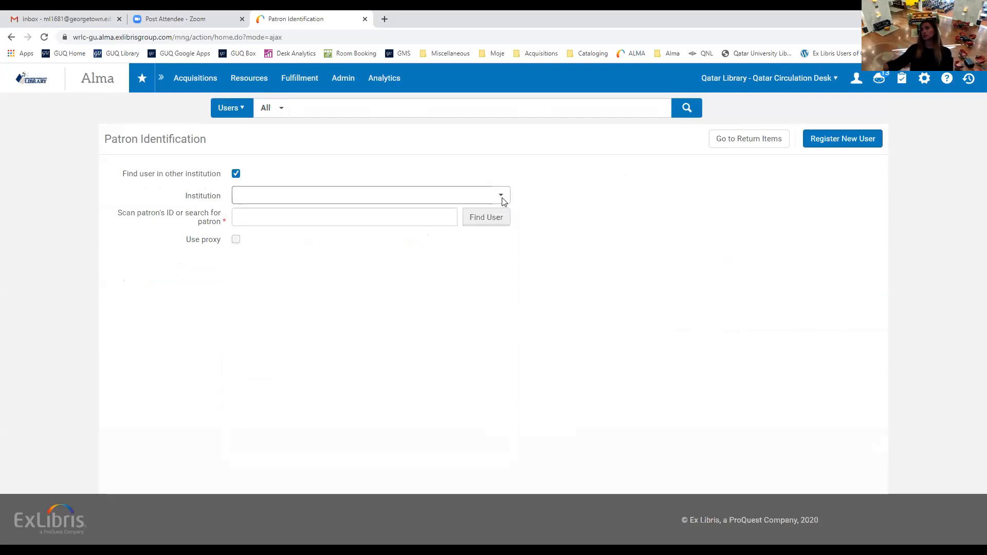
{"action": "left_click", "coordinate": [236, 174]}
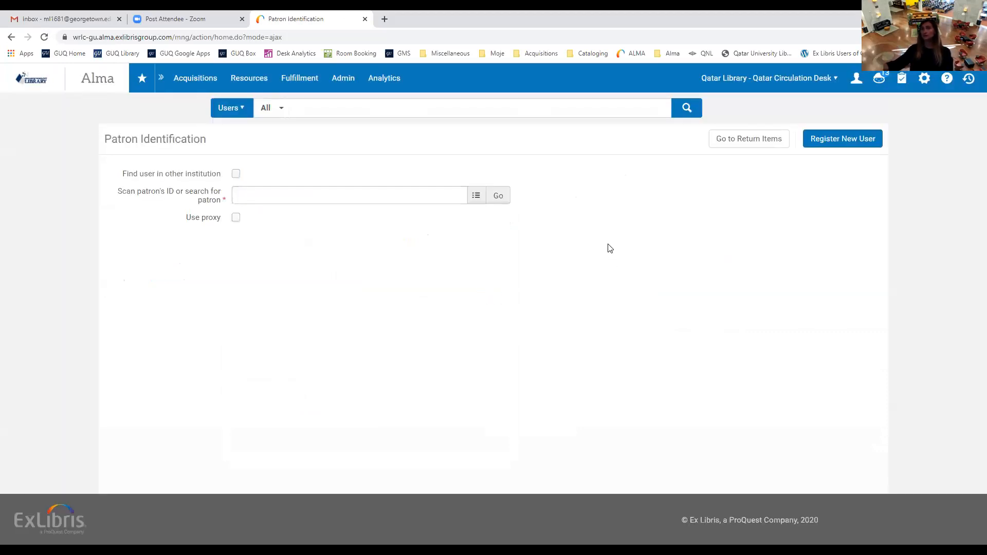
{"action": "left_click", "coordinate": [257, 196]}
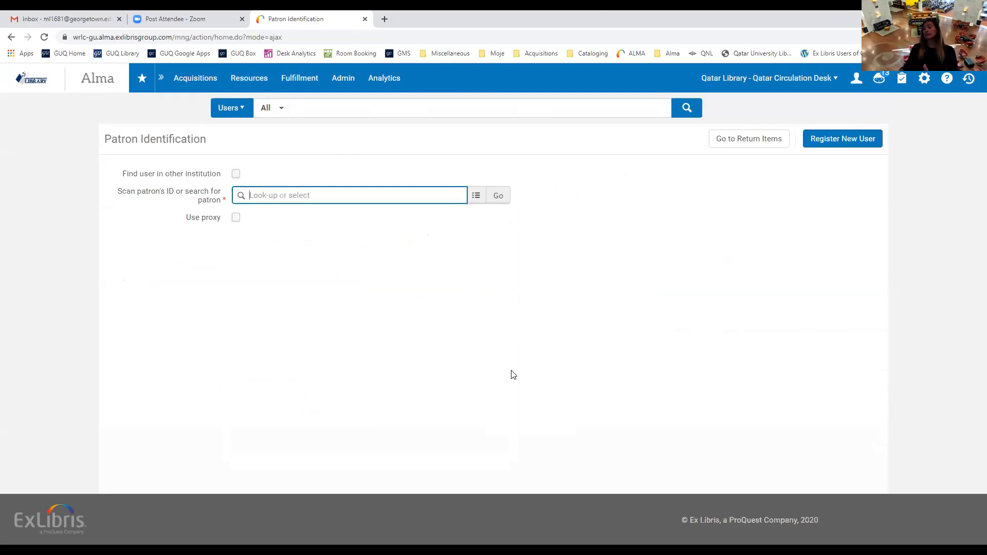
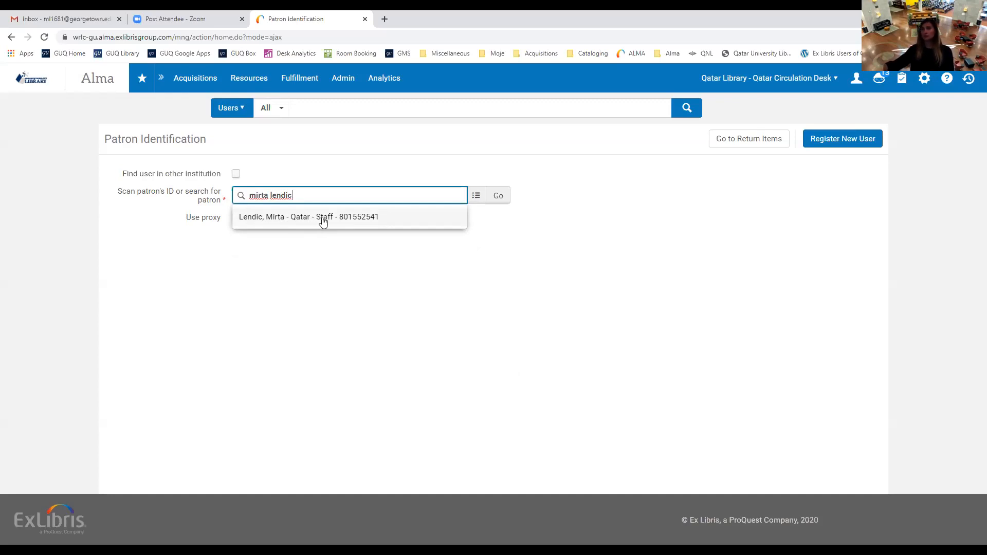
{"action": "left_click", "coordinate": [322, 221]}
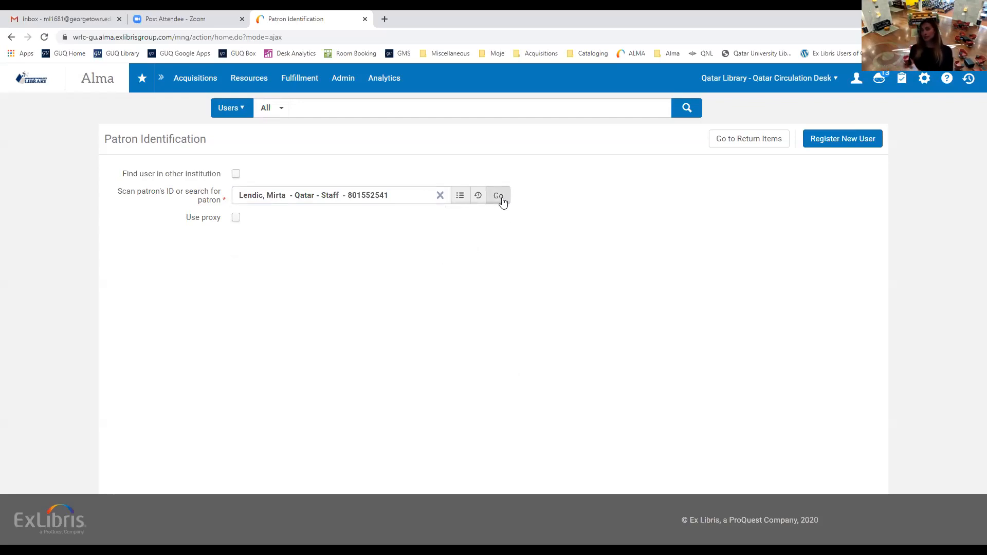
{"action": "left_click", "coordinate": [440, 197]}
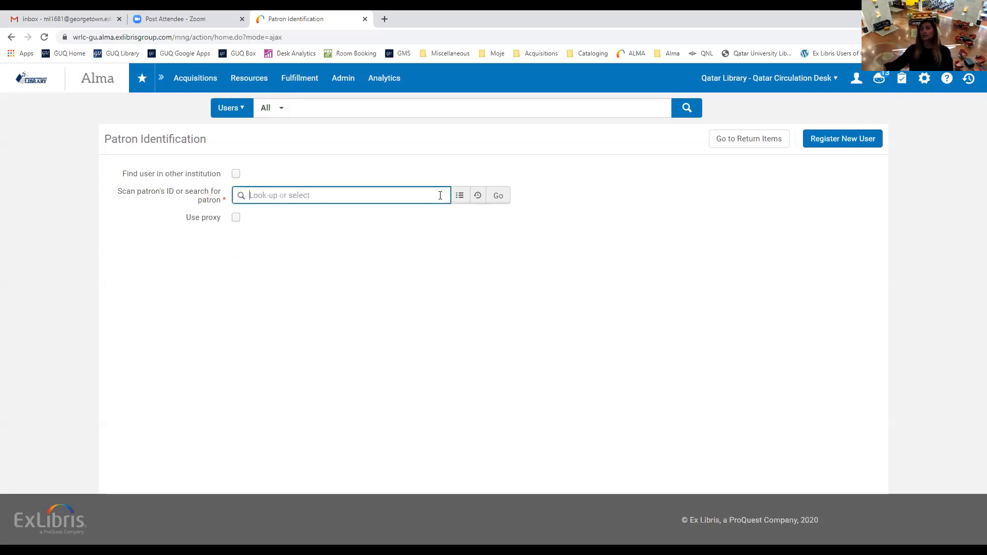
{"action": "left_click", "coordinate": [478, 196]}
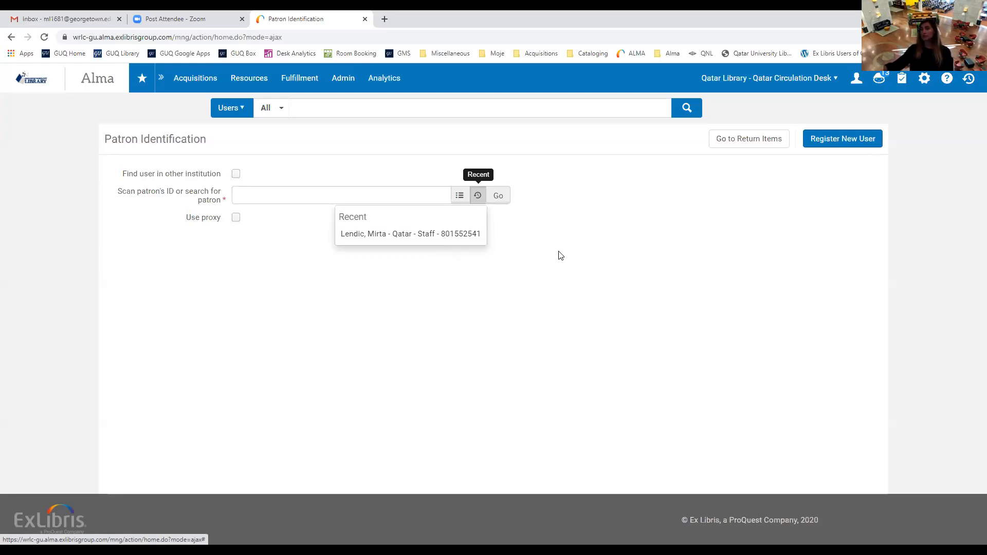
{"action": "left_click", "coordinate": [559, 252]}
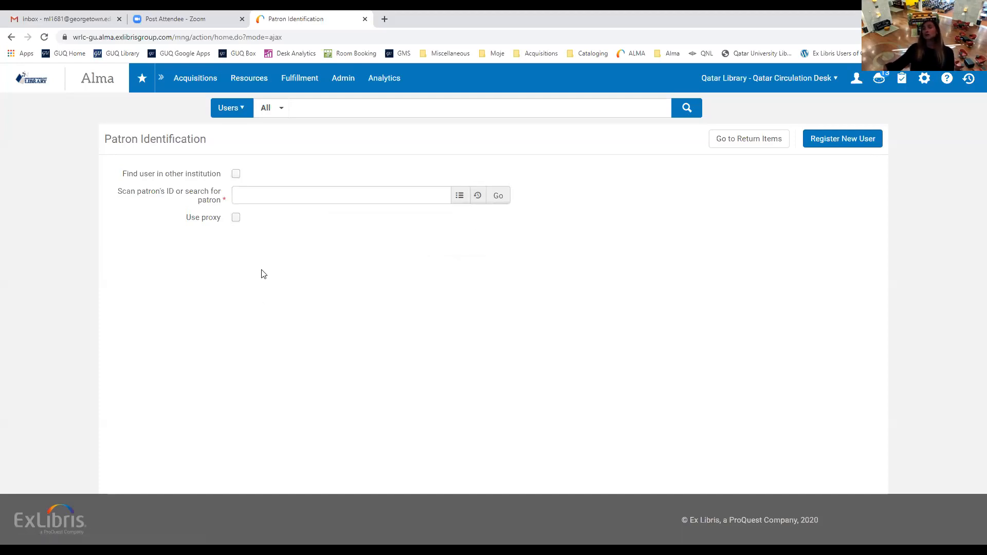
{"action": "left_click_drag", "start_coordinate": [185, 219], "coordinate": [223, 232]}
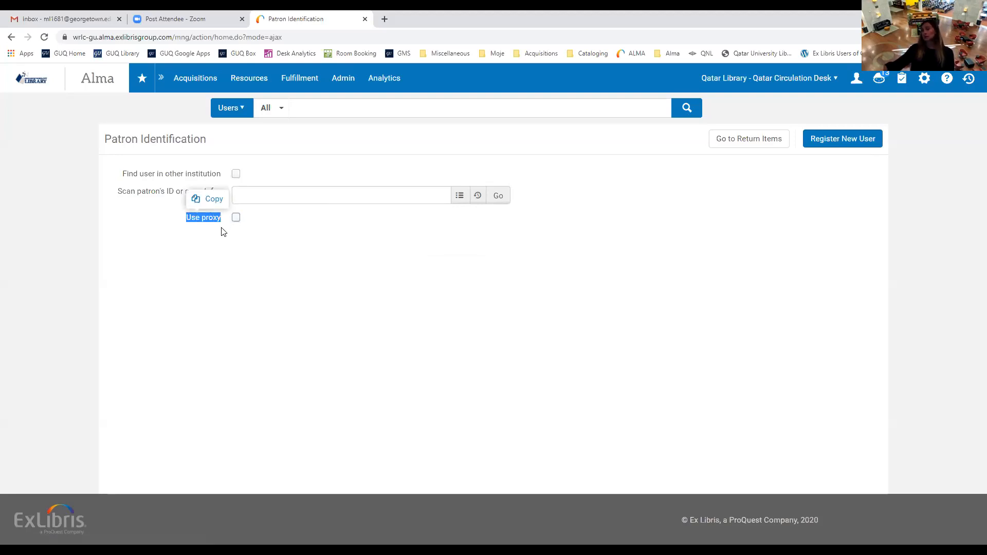
{"action": "left_click", "coordinate": [345, 242]}
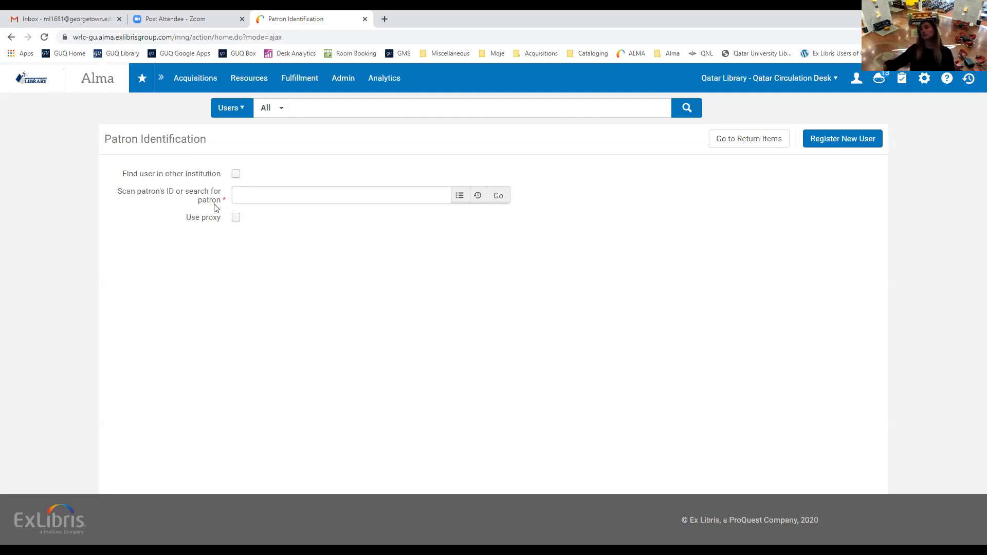
Enable Use proxy, select the staff patron from the name search, and choose the patron in Proxy for.
{"action": "left_click", "coordinate": [250, 197]}
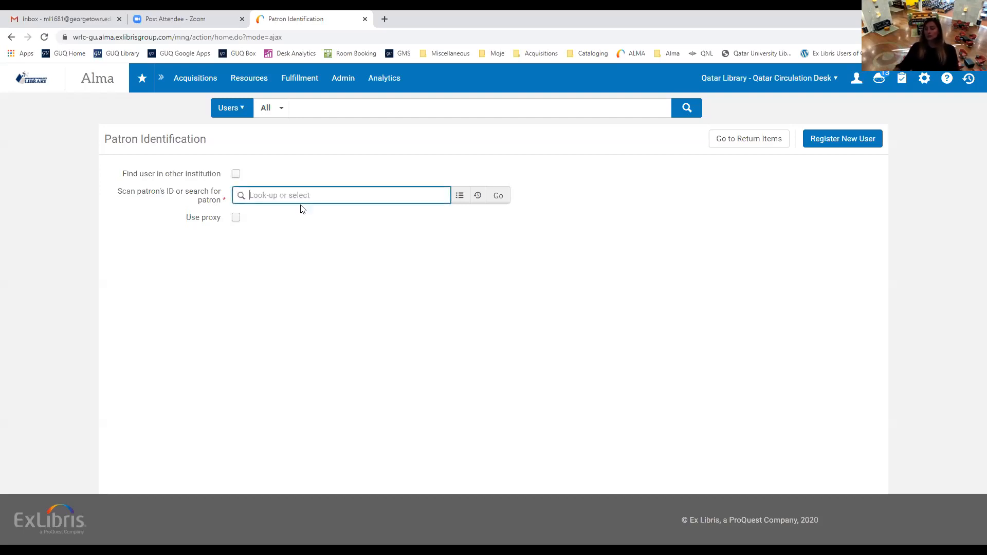
{"action": "left_click", "coordinate": [236, 217]}
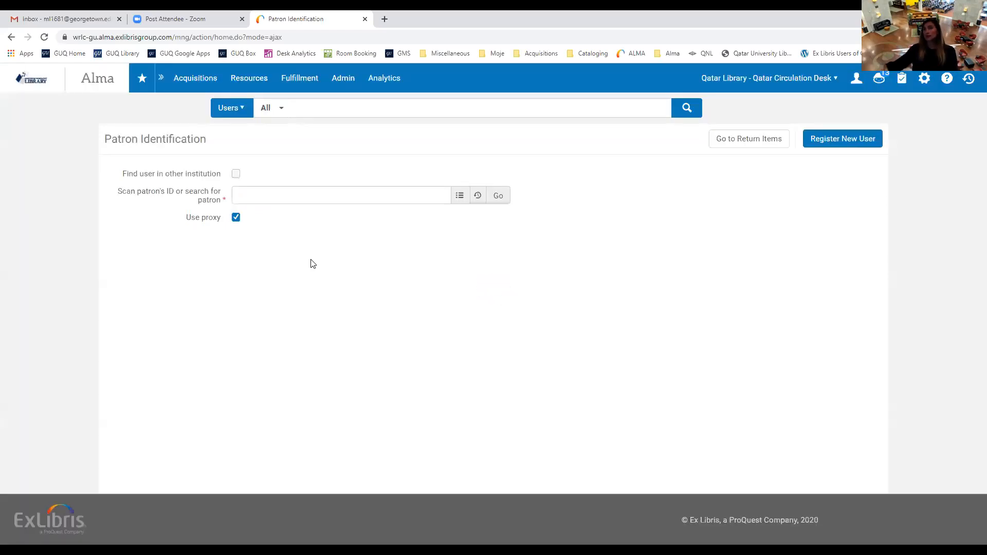
{"action": "left_click", "coordinate": [276, 196]}
{"action": "type", "text": "mirta"}
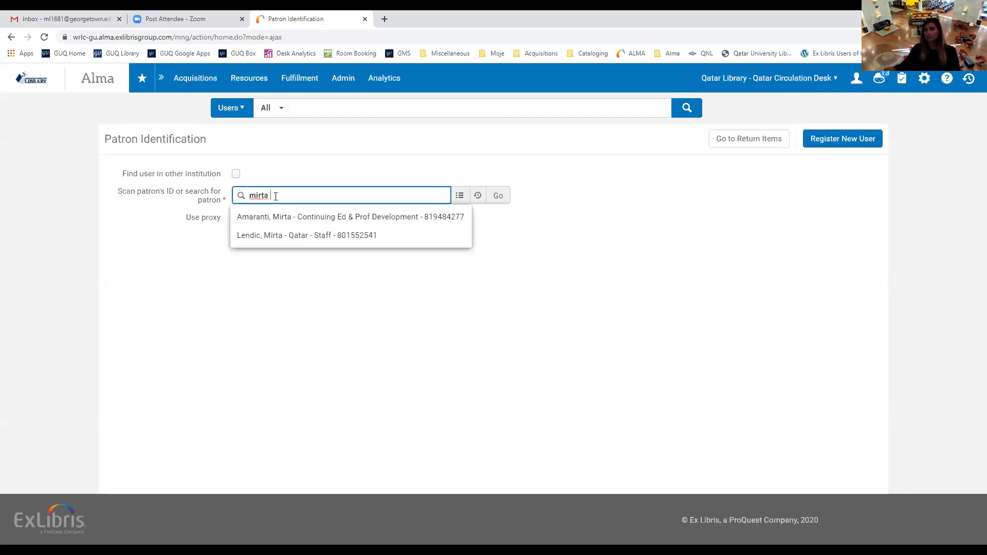
{"action": "left_click", "coordinate": [286, 235]}
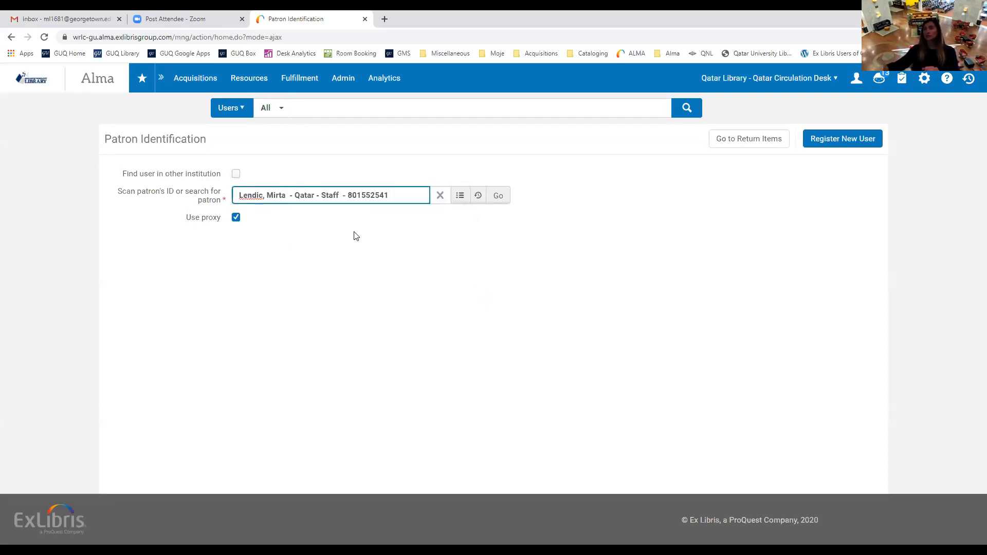
{"action": "left_click", "coordinate": [503, 199]}
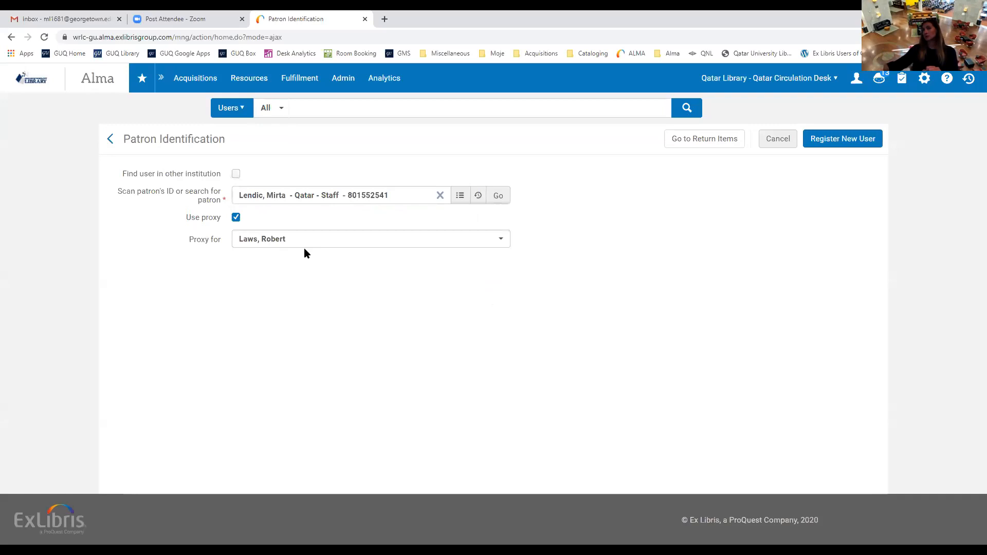
{"action": "left_click", "coordinate": [499, 198]}
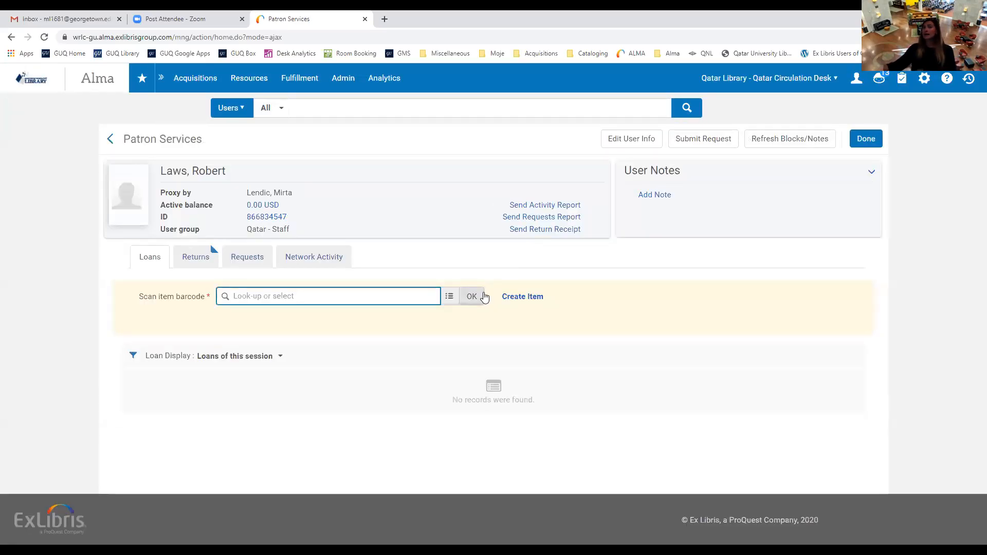
Highlight the proxied patron's name and the staff patron's name shown under Proxy by.
{"action": "left_click_drag", "start_coordinate": [230, 174], "coordinate": [153, 181]}
{"action": "left_click", "coordinate": [328, 190]}
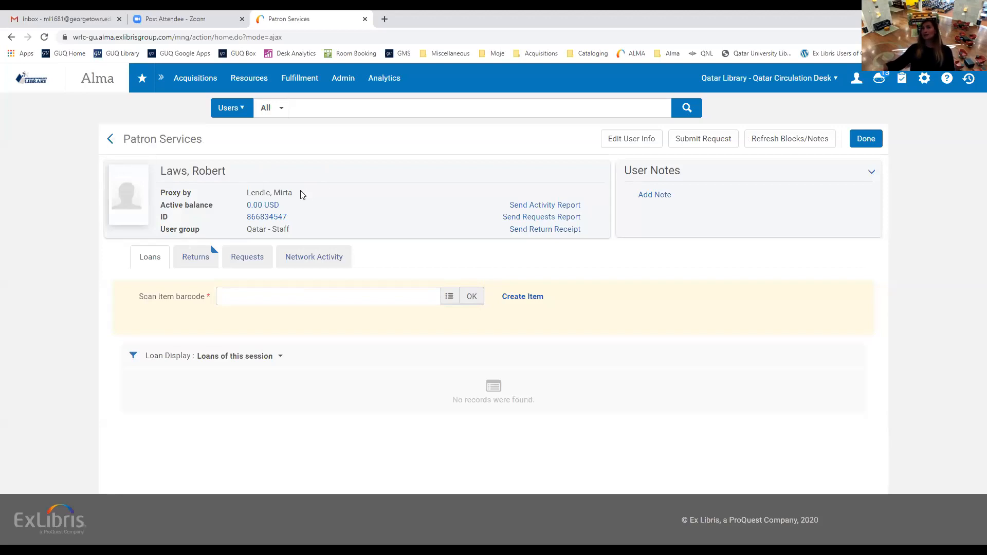
{"action": "left_click_drag", "start_coordinate": [301, 193], "coordinate": [245, 193]}
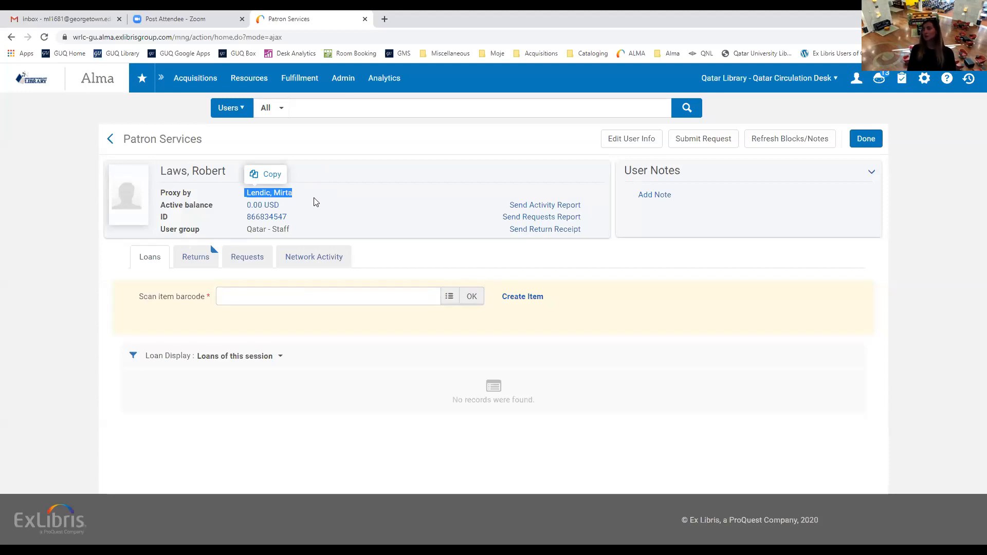
{"action": "left_click", "coordinate": [437, 159]}
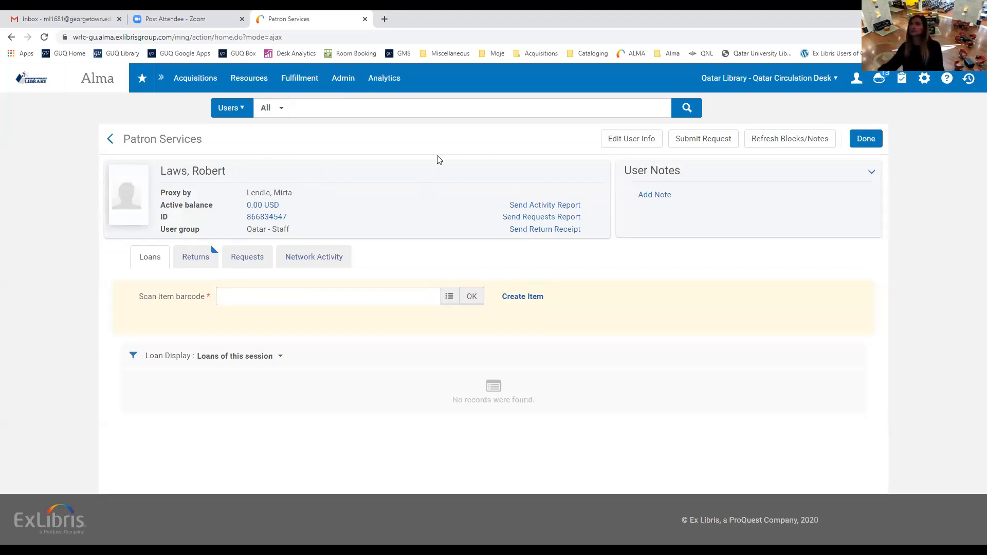
Finish with the proxied patron and open Patron Services for the staff patron from Recent patrons.
{"action": "left_click", "coordinate": [865, 139]}
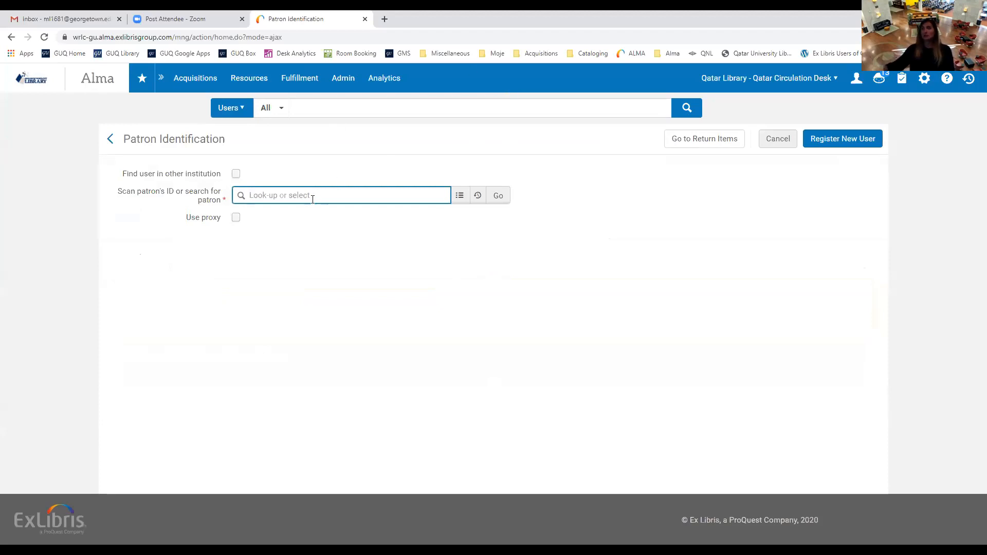
{"action": "type", "text": "mirta"}
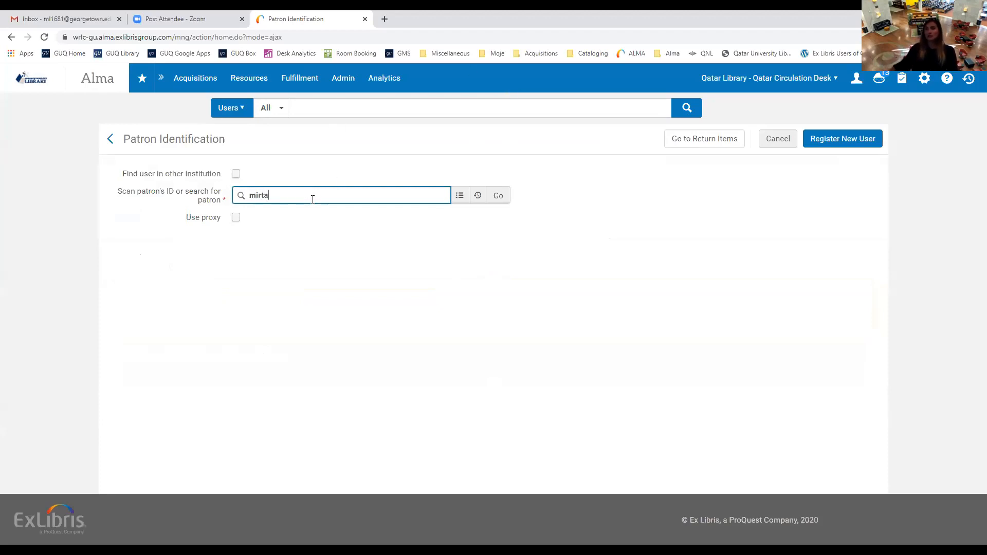
{"action": "left_click", "coordinate": [477, 197]}
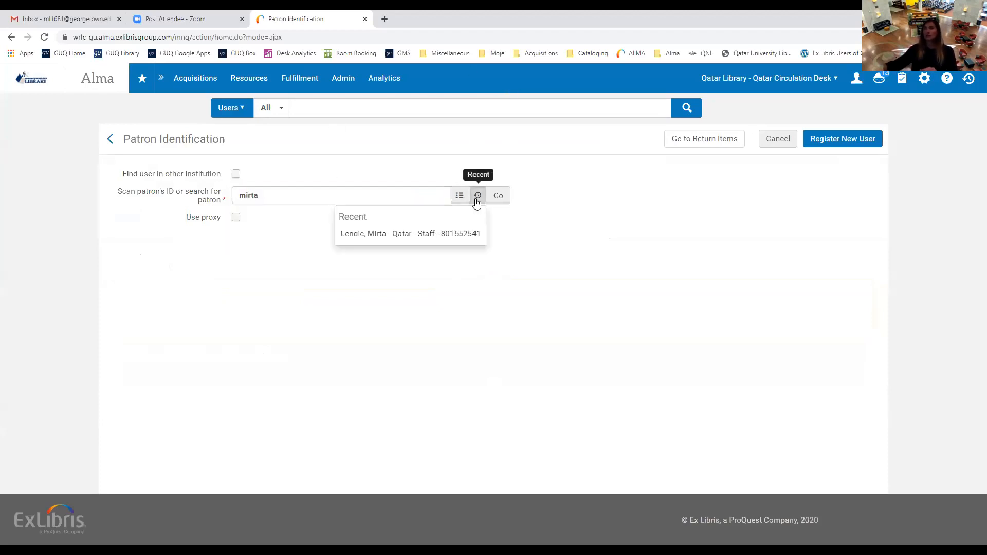
{"action": "left_click", "coordinate": [417, 234]}
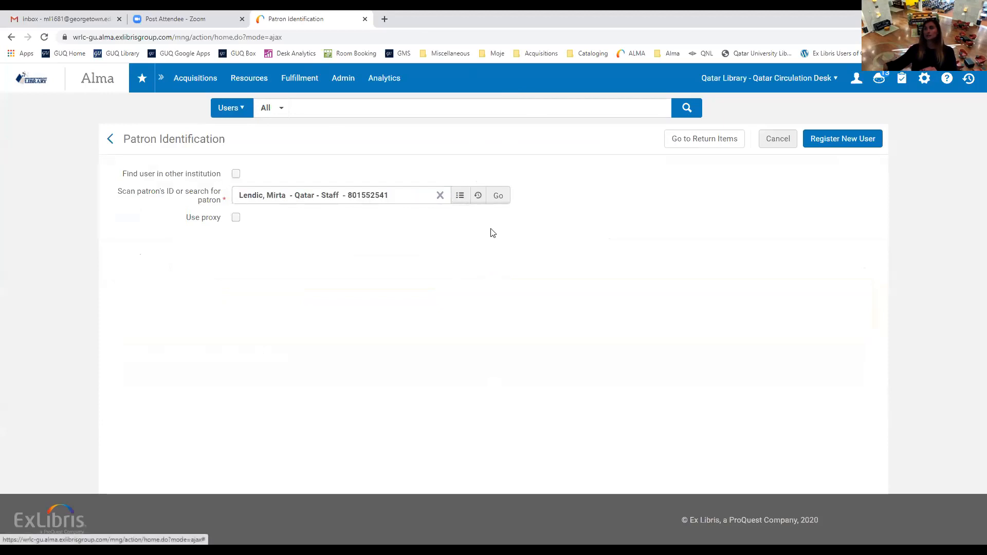
{"action": "left_click", "coordinate": [498, 197]}
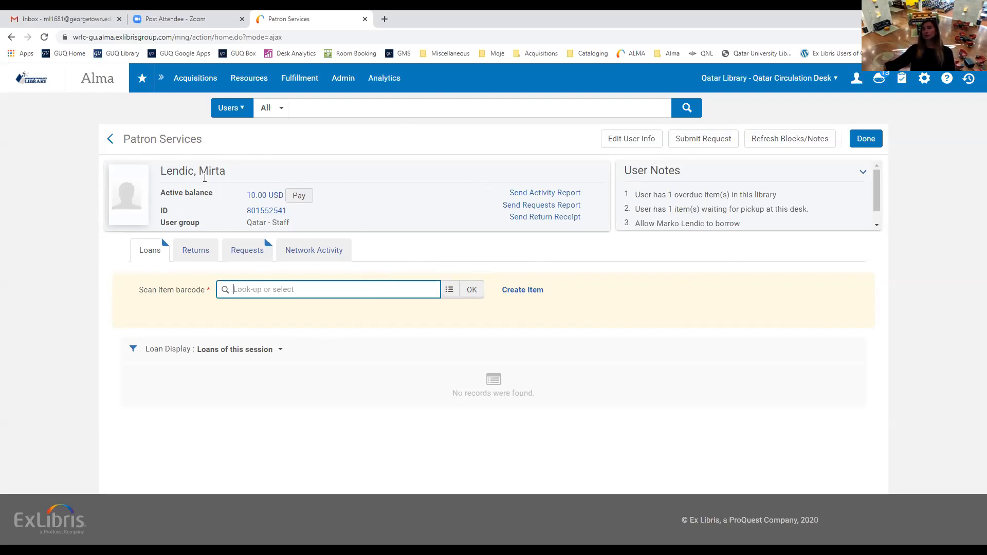
{"action": "left_click_drag", "start_coordinate": [226, 171], "coordinate": [167, 175]}
{"action": "left_click", "coordinate": [237, 171]}
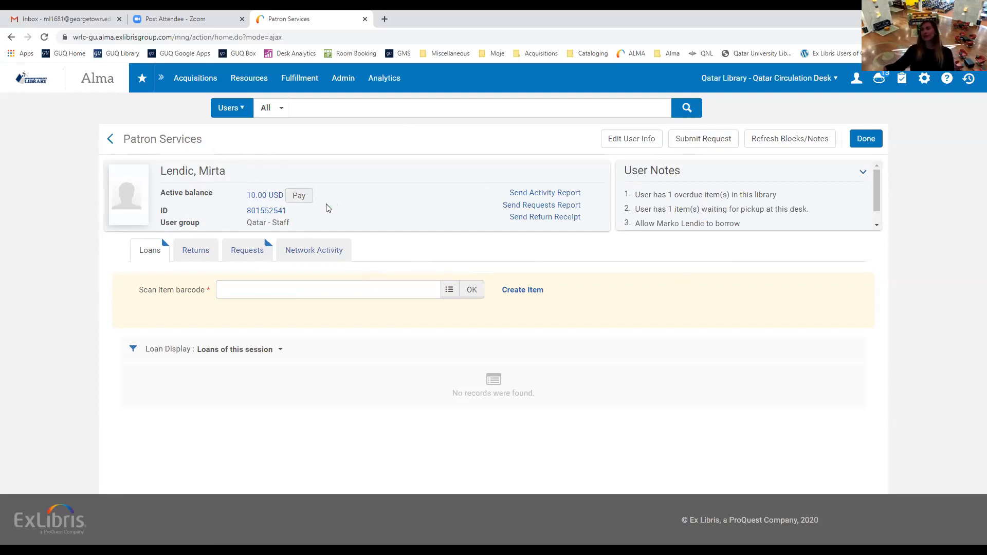
Open Payment Details for the 10.00 USD balance and cancel without paying.
{"action": "left_click", "coordinate": [297, 198]}
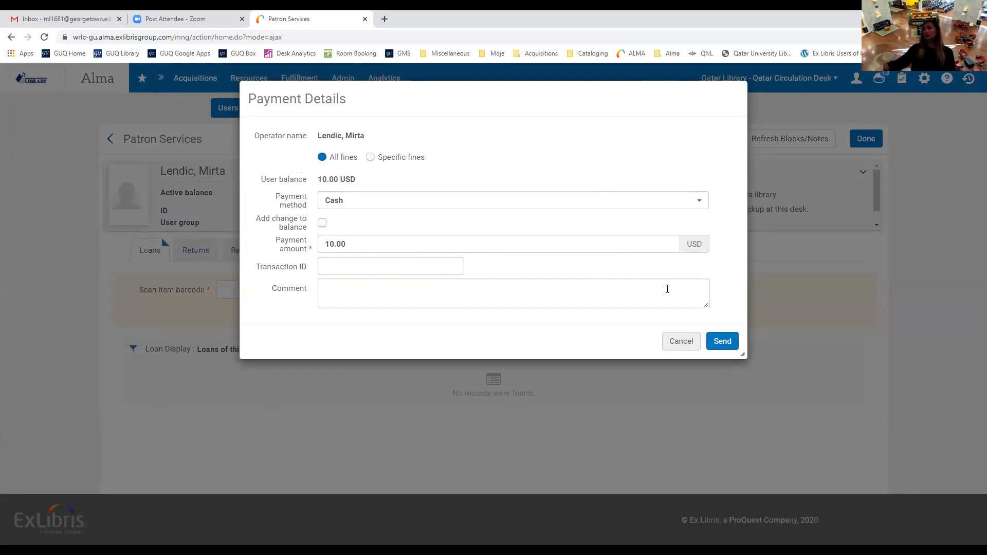
{"action": "left_click", "coordinate": [679, 348]}
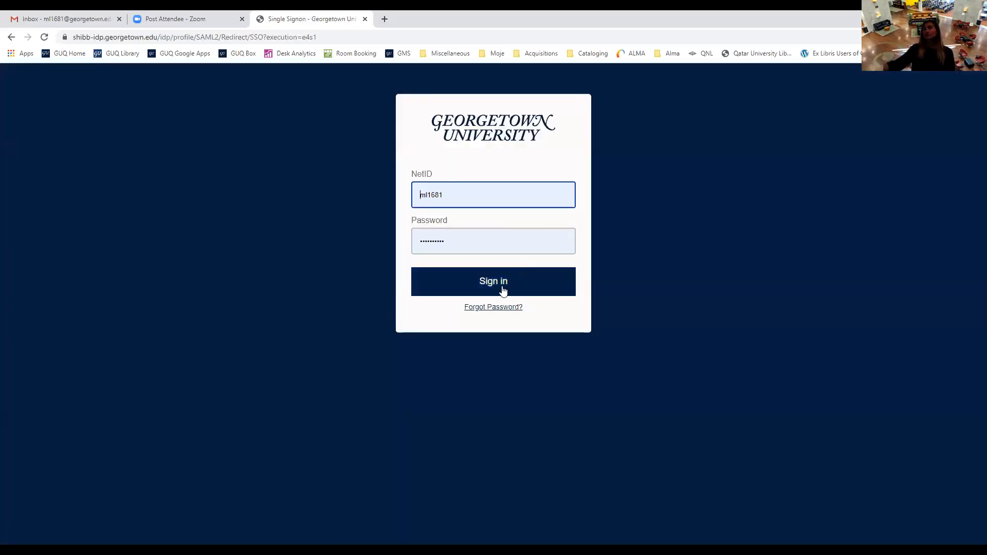
Close the stalled Alma sign-in tab and start a fresh browser tab for Alma.
{"action": "left_click", "coordinate": [503, 291]}
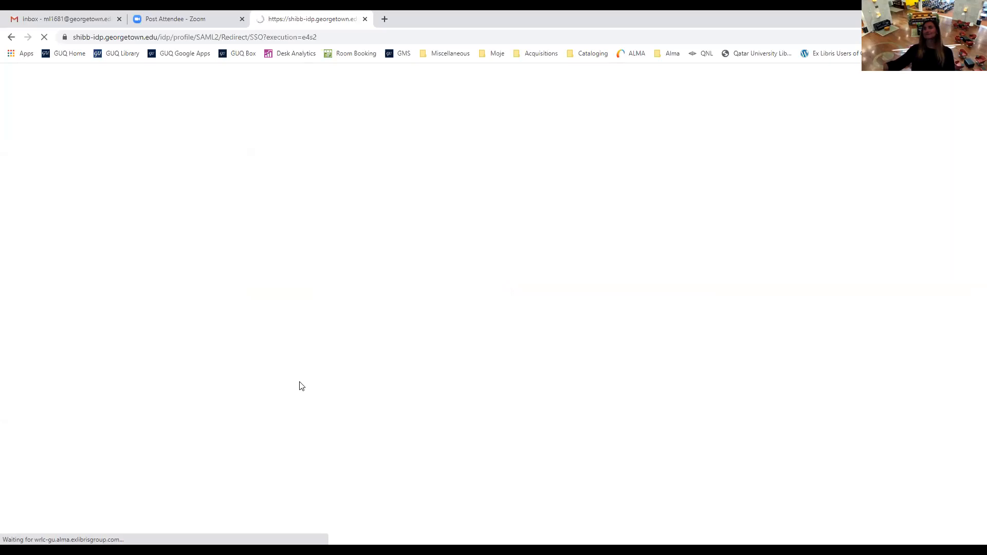
{"action": "left_click", "coordinate": [365, 19]}
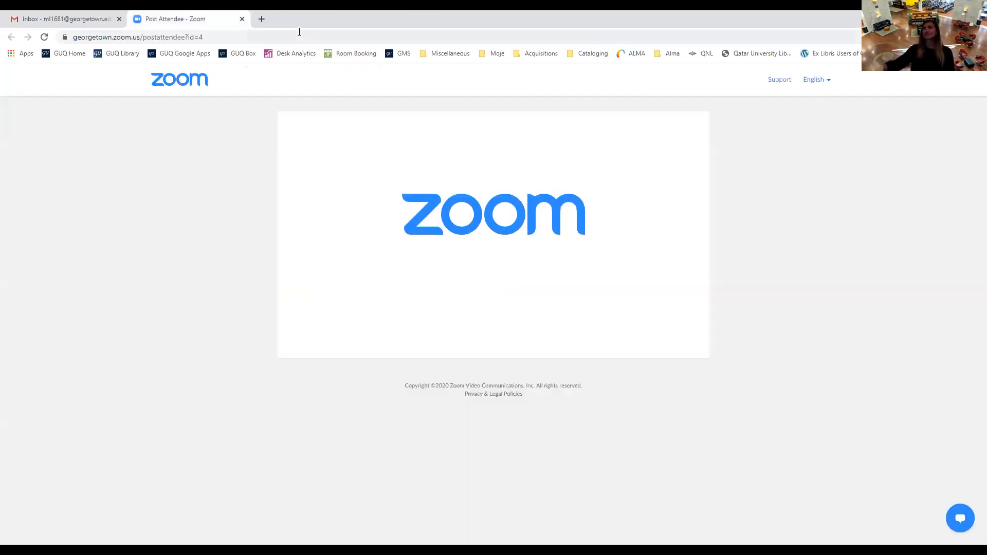
{"action": "left_click", "coordinate": [261, 20]}
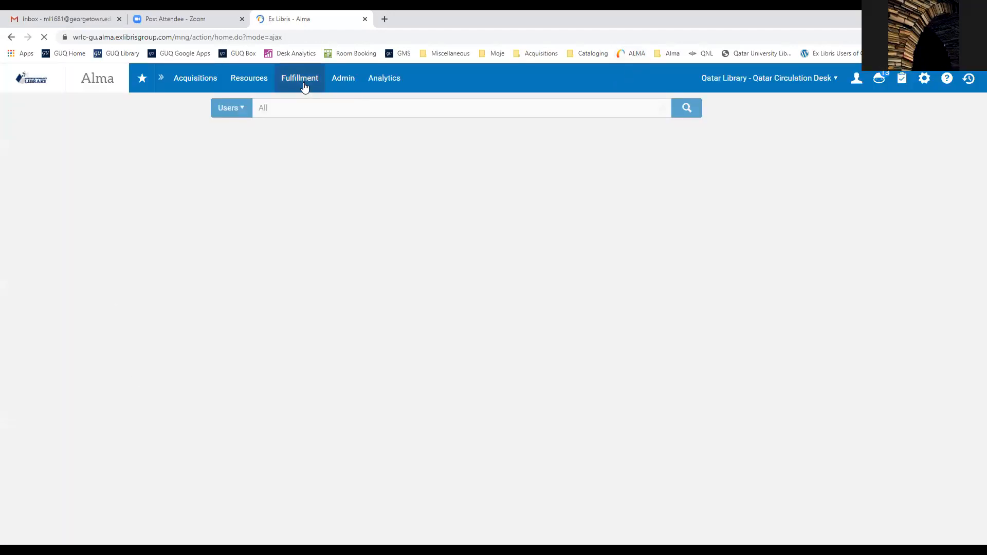
Open Manage Patron Services and load the staff patron found by name search.
{"action": "left_click", "coordinate": [304, 87]}
{"action": "left_click", "coordinate": [335, 125]}
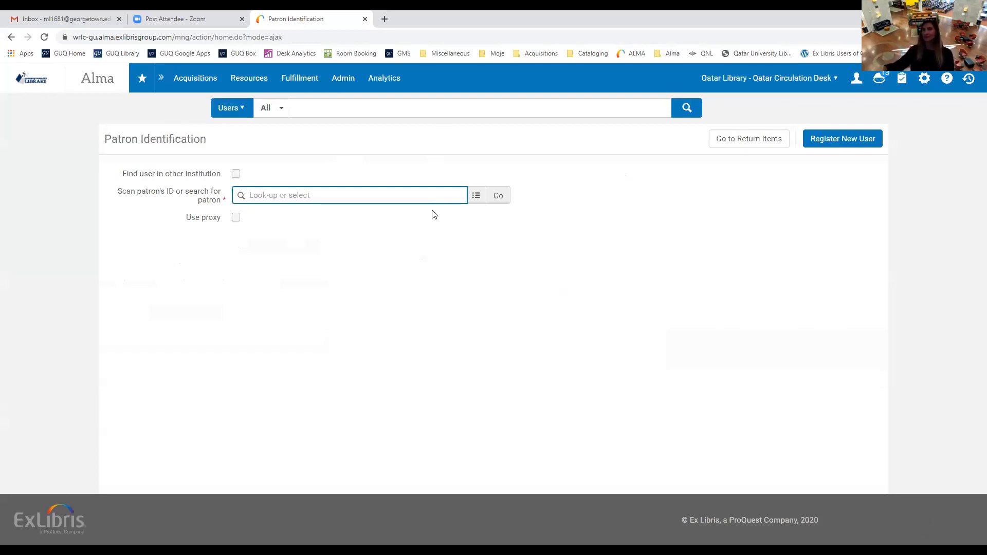
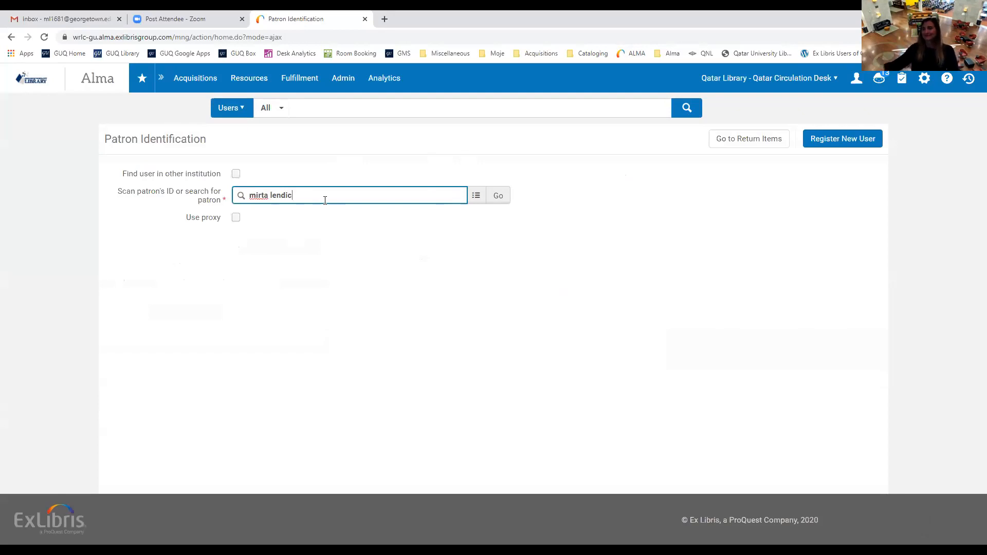
{"action": "left_click", "coordinate": [316, 214]}
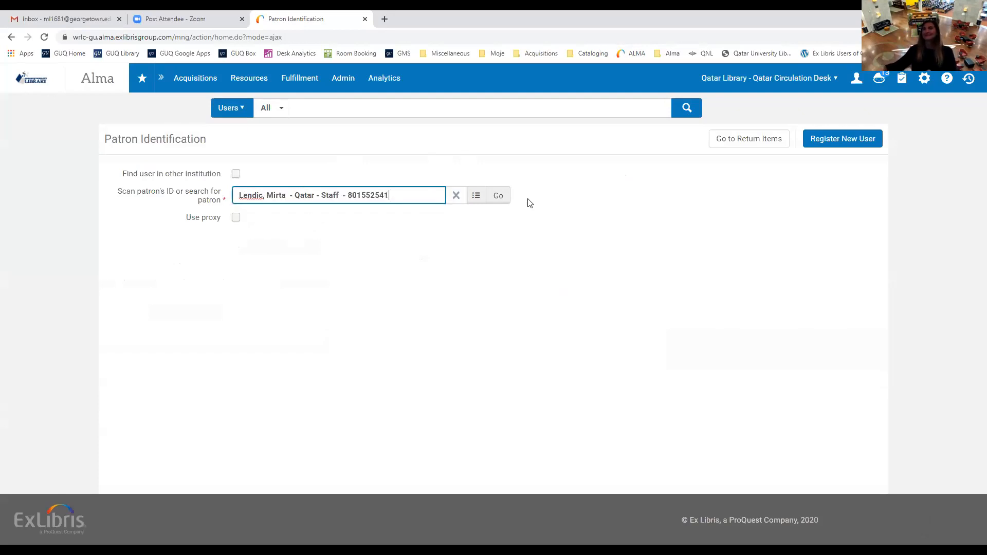
{"action": "left_click", "coordinate": [503, 199]}
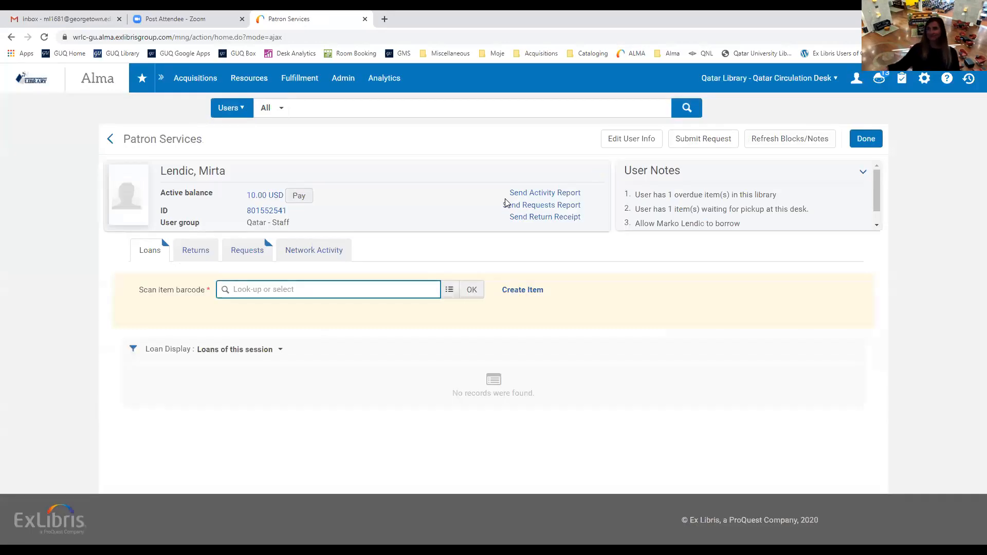
{"action": "left_click_drag", "start_coordinate": [292, 211], "coordinate": [246, 211]}
{"action": "left_click", "coordinate": [328, 211]}
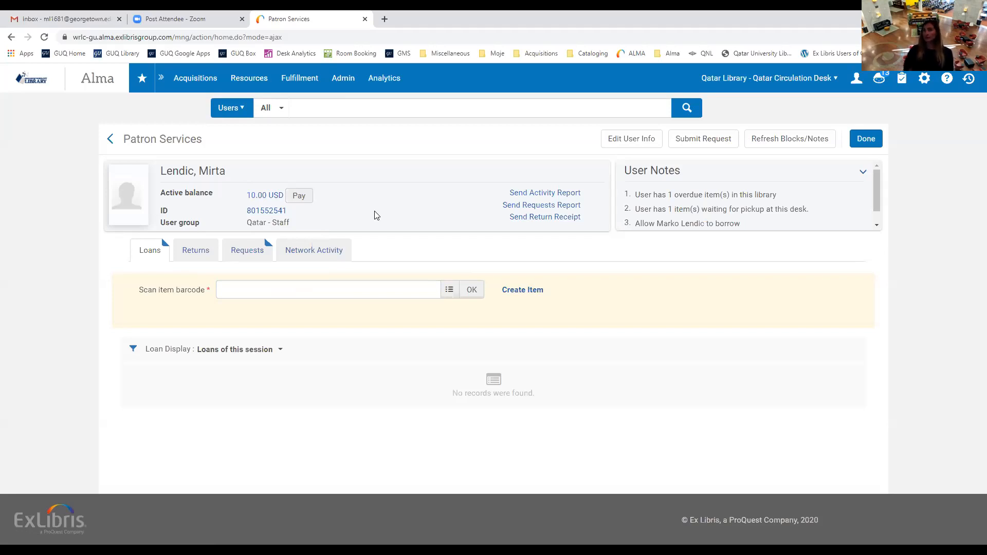
{"action": "left_click_drag", "start_coordinate": [249, 226], "coordinate": [293, 227]}
{"action": "left_click", "coordinate": [307, 224]}
{"action": "scroll", "coordinate": [796, 207], "scroll_direction": "down", "scroll_amount": 1}
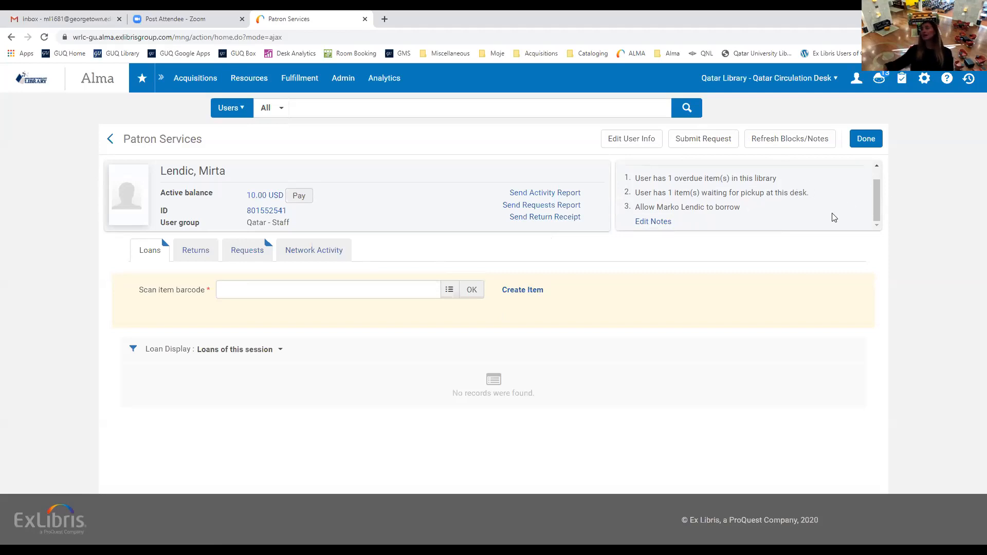
{"action": "left_click_drag", "start_coordinate": [742, 207], "coordinate": [640, 212]}
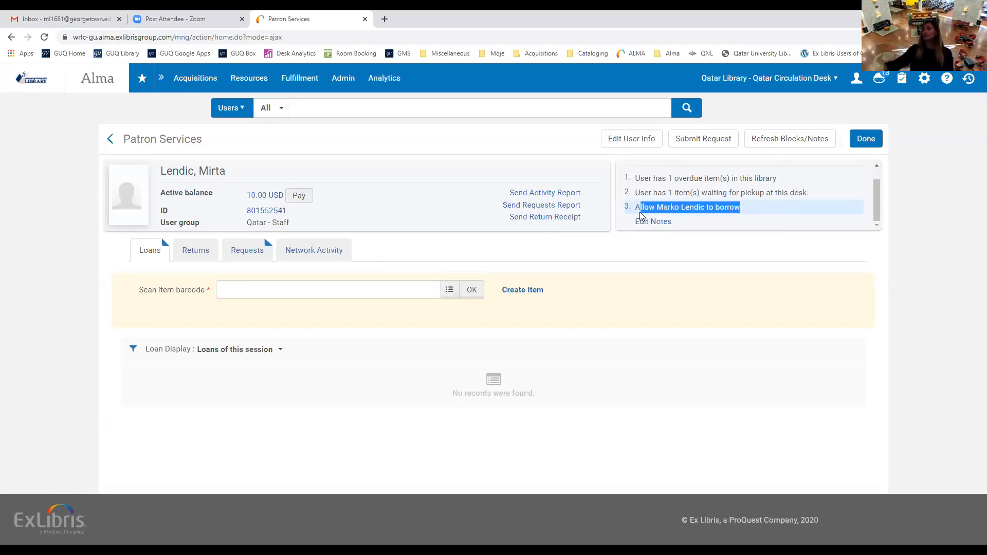
{"action": "left_click", "coordinate": [712, 234]}
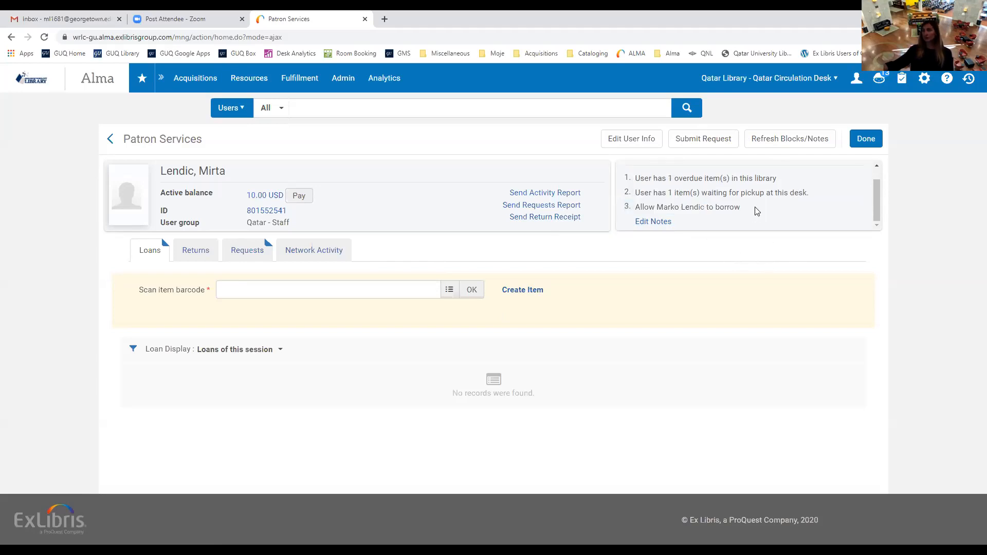
{"action": "scroll", "coordinate": [753, 211], "scroll_direction": "up", "scroll_amount": 1}
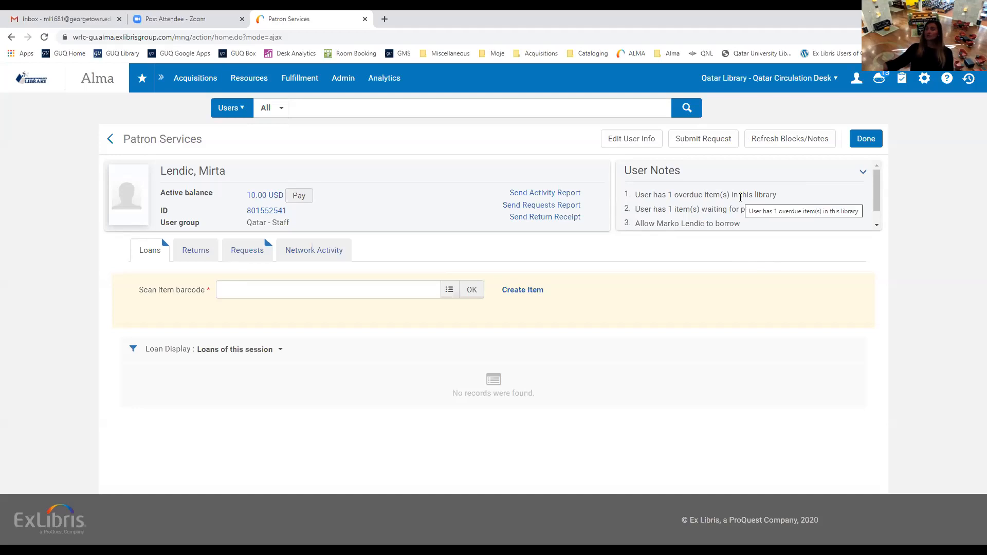
{"action": "scroll", "coordinate": [741, 198], "scroll_direction": "down", "scroll_amount": 1}
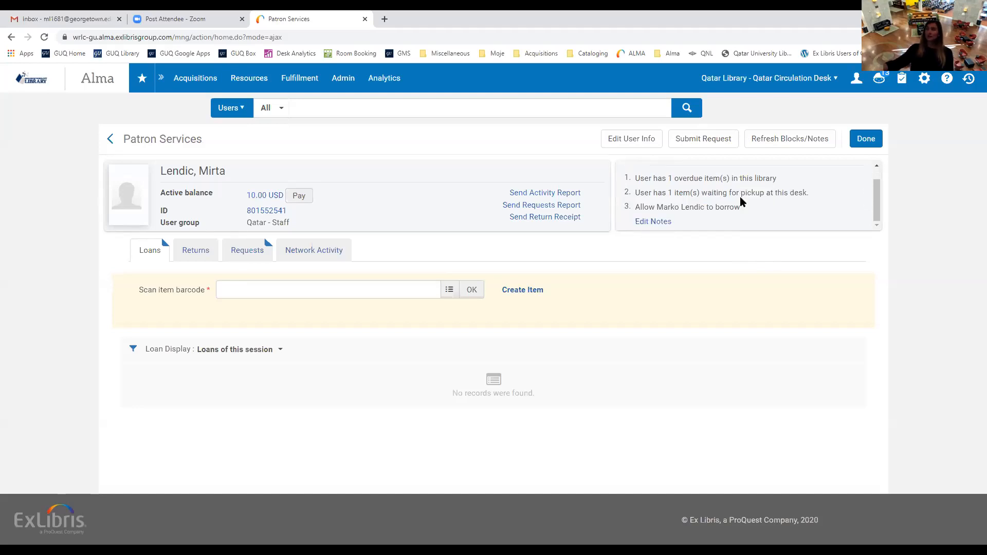
{"action": "scroll", "coordinate": [740, 199], "scroll_direction": "up", "scroll_amount": 1}
{"action": "scroll", "coordinate": [742, 198], "scroll_direction": "down", "scroll_amount": 1}
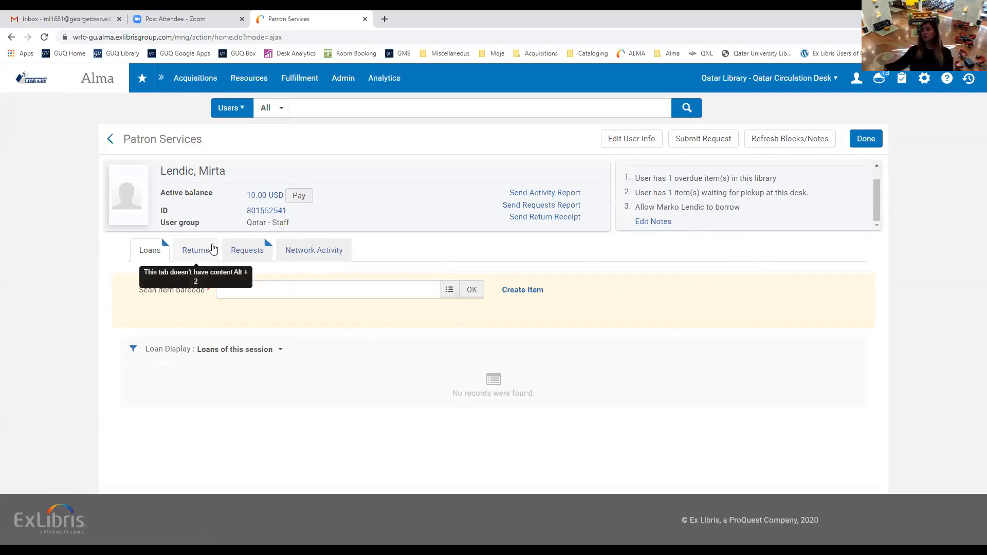
{"action": "left_click", "coordinate": [136, 260]}
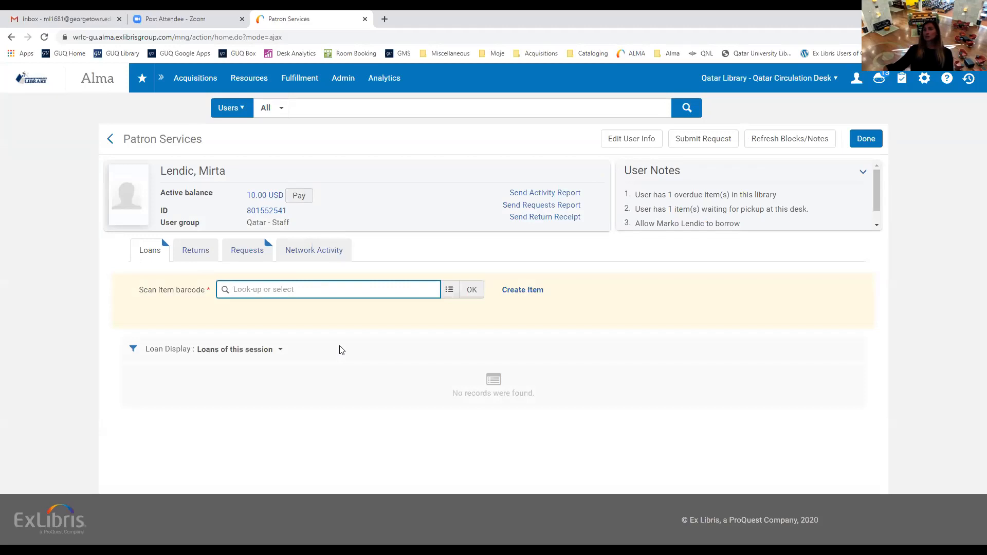
Start creating a new item with New holdings of citation type Book.
{"action": "left_click", "coordinate": [526, 291]}
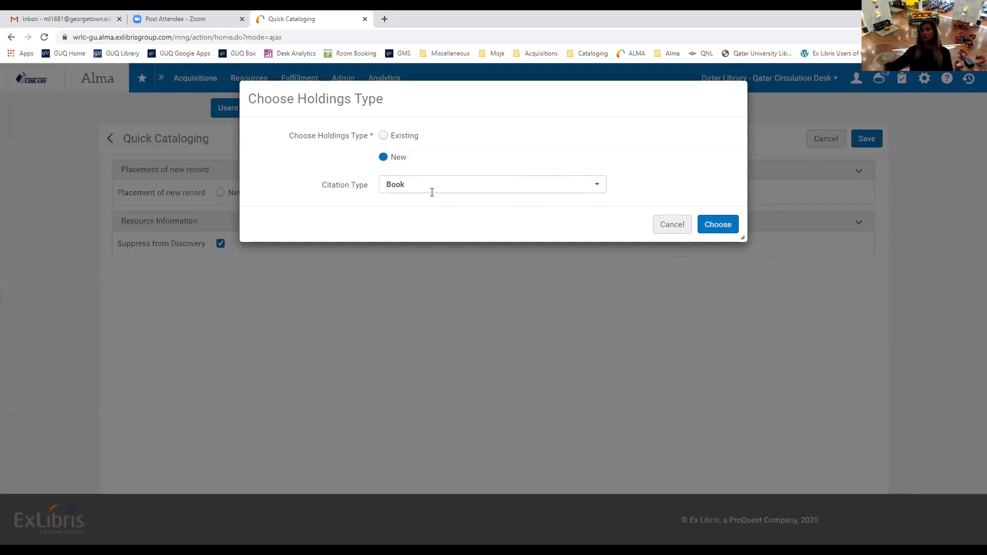
{"action": "left_click", "coordinate": [718, 224]}
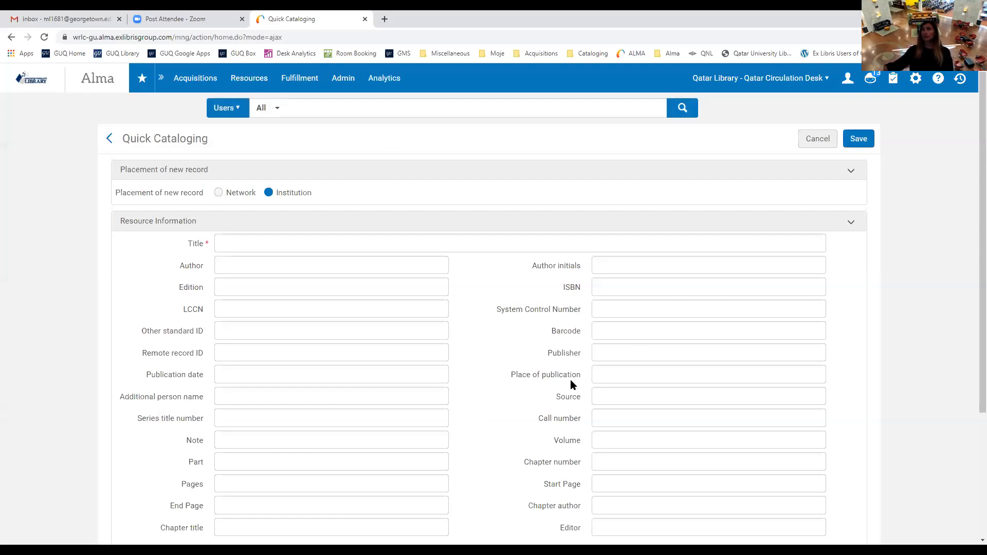
{"action": "scroll", "coordinate": [571, 381], "scroll_direction": "down", "scroll_amount": 1}
{"action": "scroll", "coordinate": [571, 381], "scroll_direction": "up", "scroll_amount": 1}
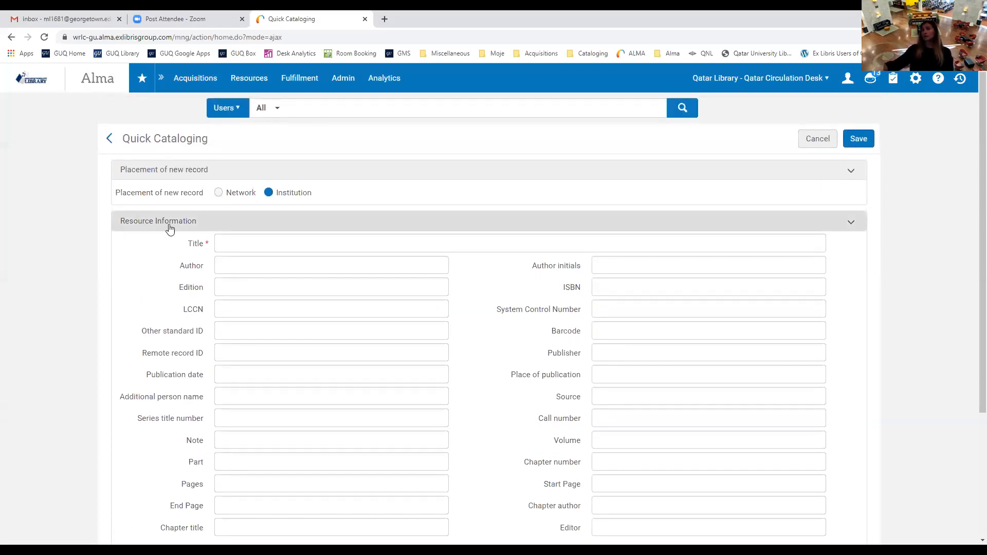
{"action": "double_click", "coordinate": [193, 245]}
{"action": "left_click", "coordinate": [473, 290]}
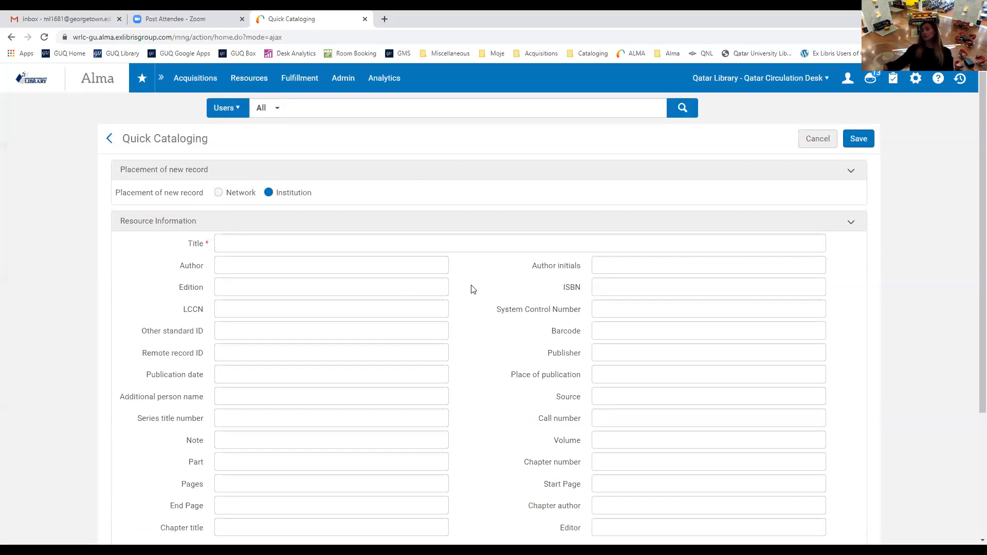
Set the new item's location to Qatar Library (qatar), then abandon the form.
{"action": "scroll", "coordinate": [473, 289], "scroll_direction": "down", "scroll_amount": 1}
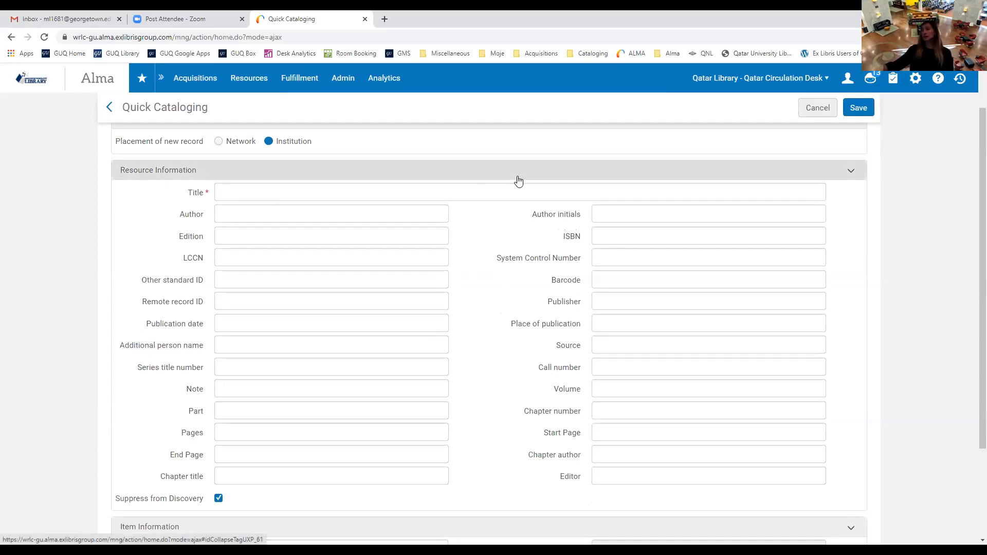
{"action": "scroll", "coordinate": [441, 227], "scroll_direction": "down", "scroll_amount": 2}
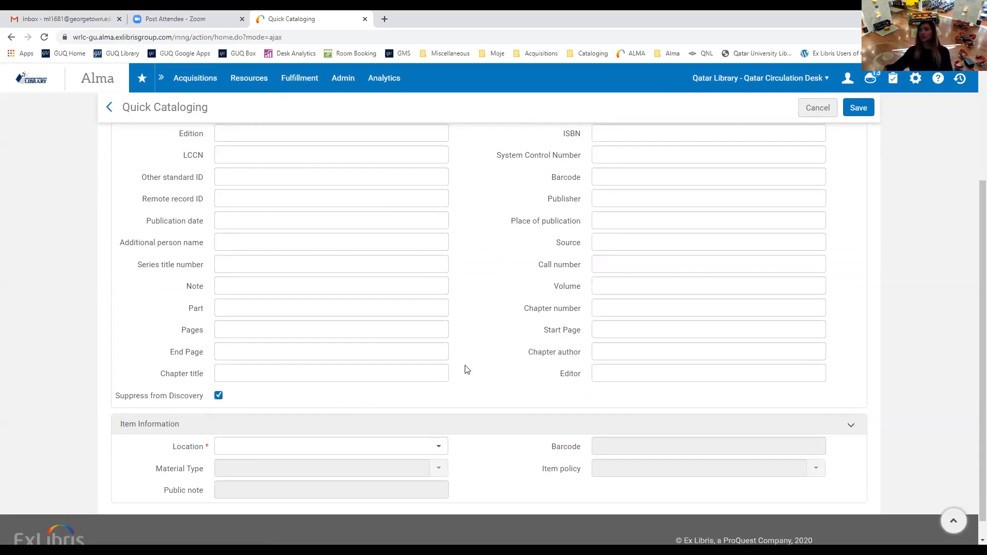
{"action": "scroll", "coordinate": [475, 410], "scroll_direction": "down", "scroll_amount": 1}
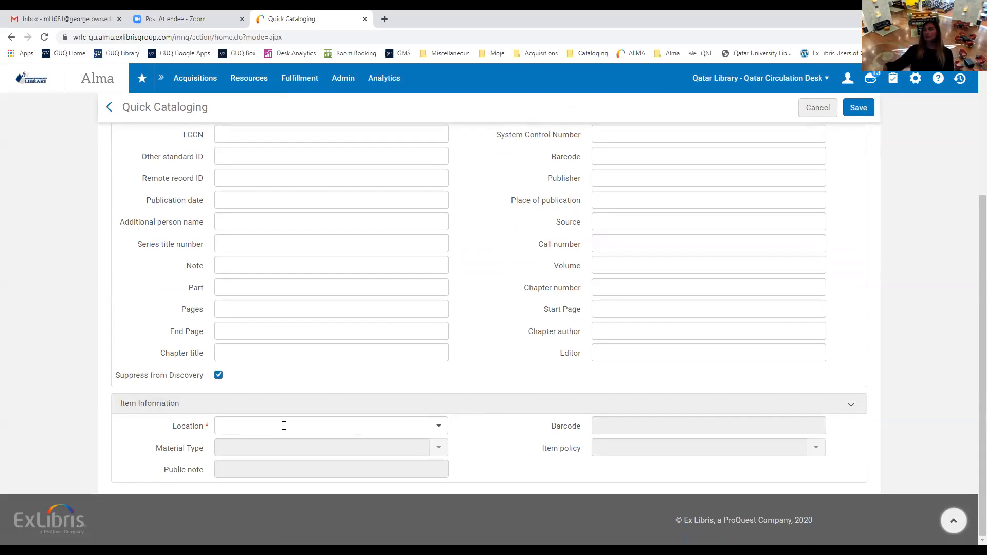
{"action": "left_click", "coordinate": [439, 426]}
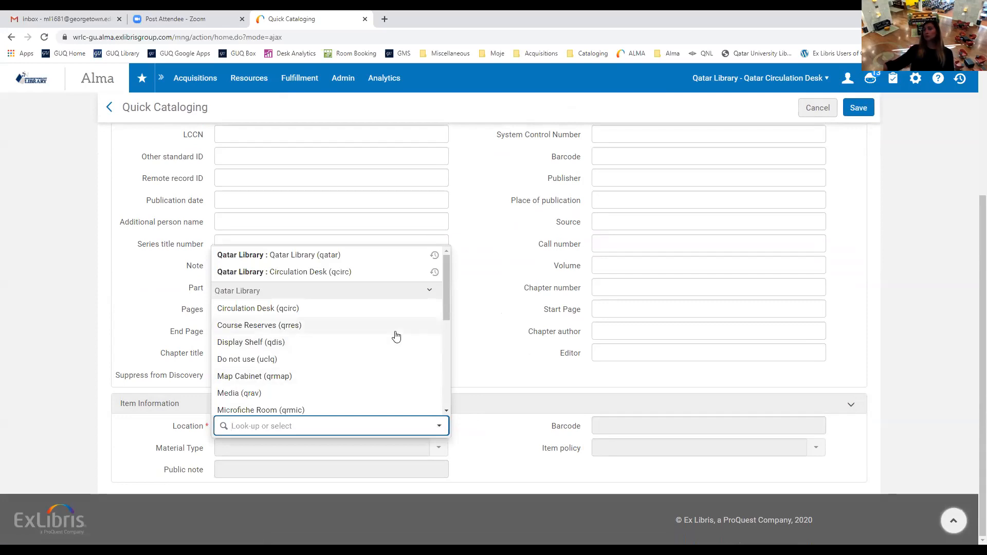
{"action": "left_click", "coordinate": [276, 256]}
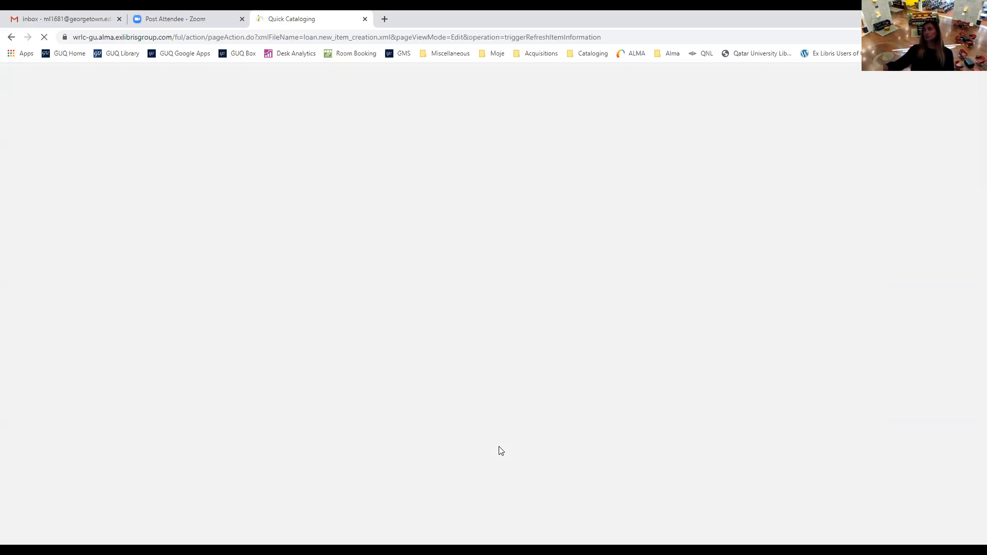
{"action": "scroll", "coordinate": [495, 443], "scroll_direction": "down", "scroll_amount": 3}
{"action": "scroll", "coordinate": [494, 441], "scroll_direction": "down", "scroll_amount": 1}
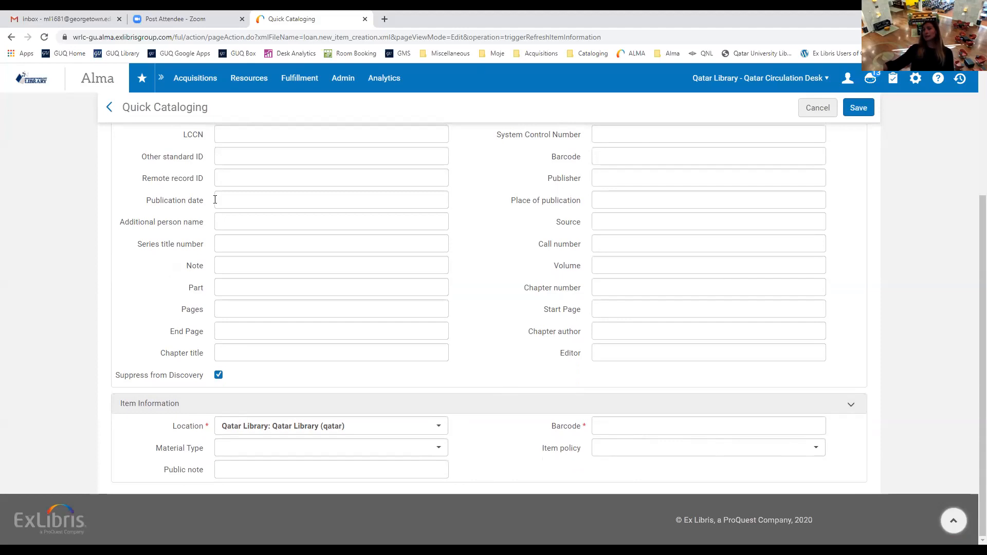
{"action": "left_click", "coordinate": [818, 112]}
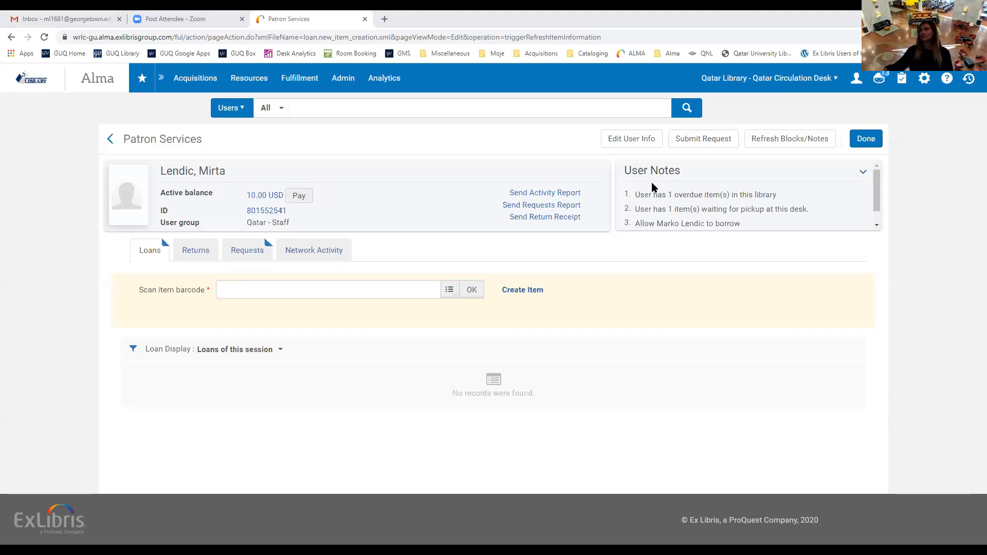
{"action": "left_click", "coordinate": [266, 293]}
{"action": "type", "text": "39020027606667"}
{"action": "left_click", "coordinate": [471, 294]}
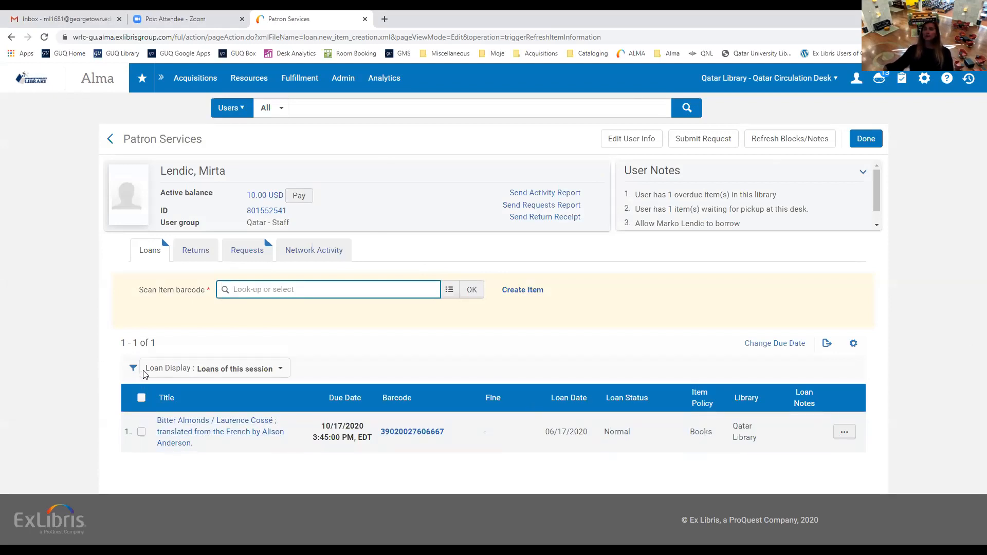
{"action": "left_click", "coordinate": [282, 370]}
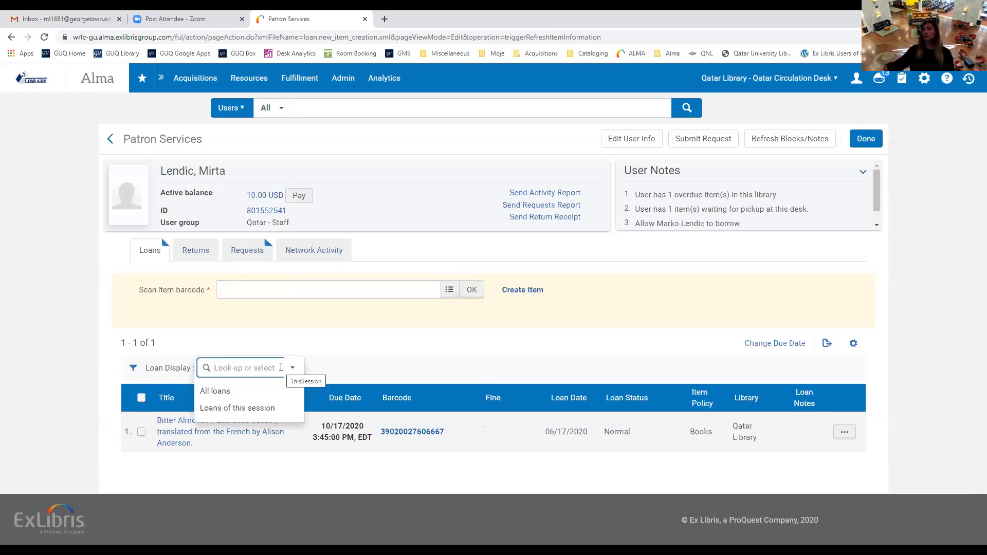
{"action": "left_click", "coordinate": [215, 393]}
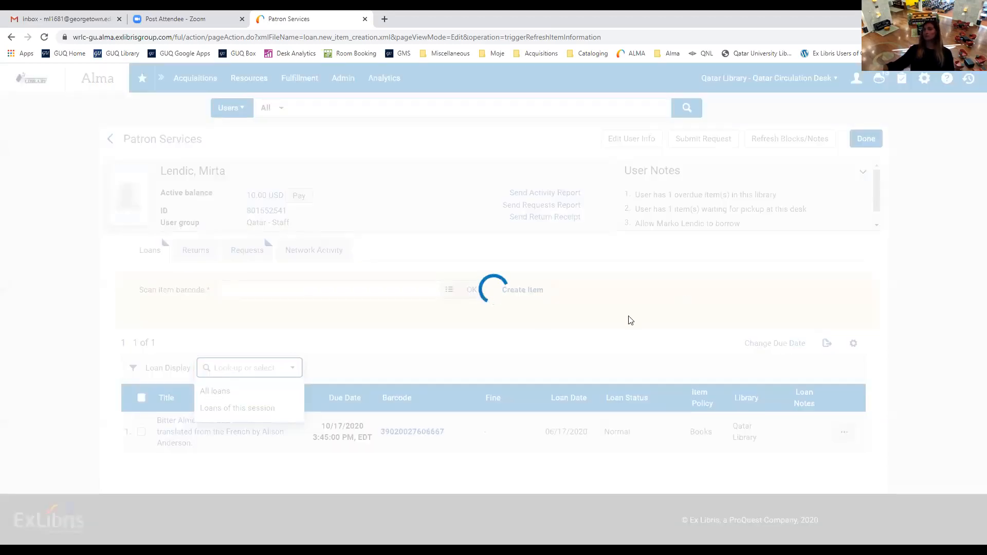
{"action": "scroll", "coordinate": [900, 324], "scroll_direction": "down", "scroll_amount": 3}
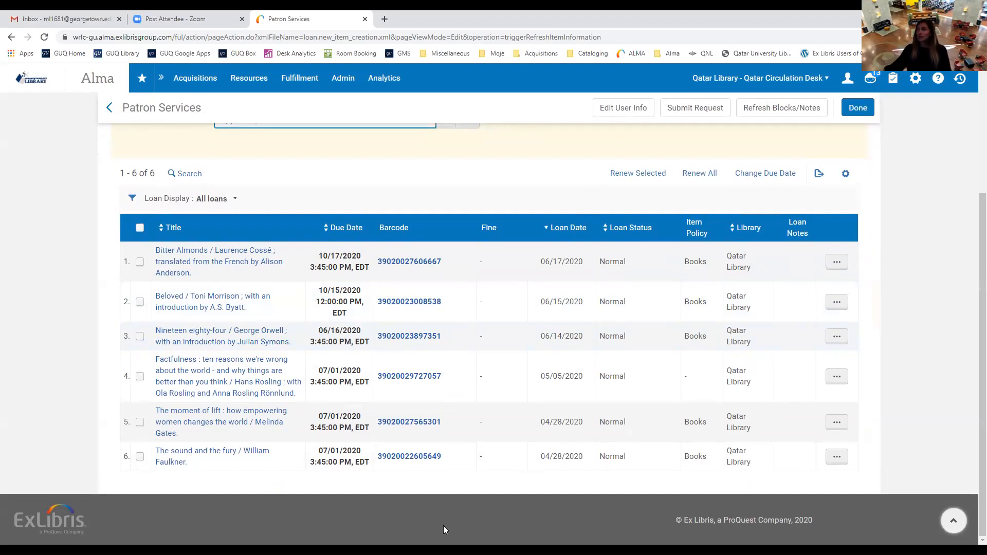
{"action": "scroll", "coordinate": [443, 526], "scroll_direction": "up", "scroll_amount": 1}
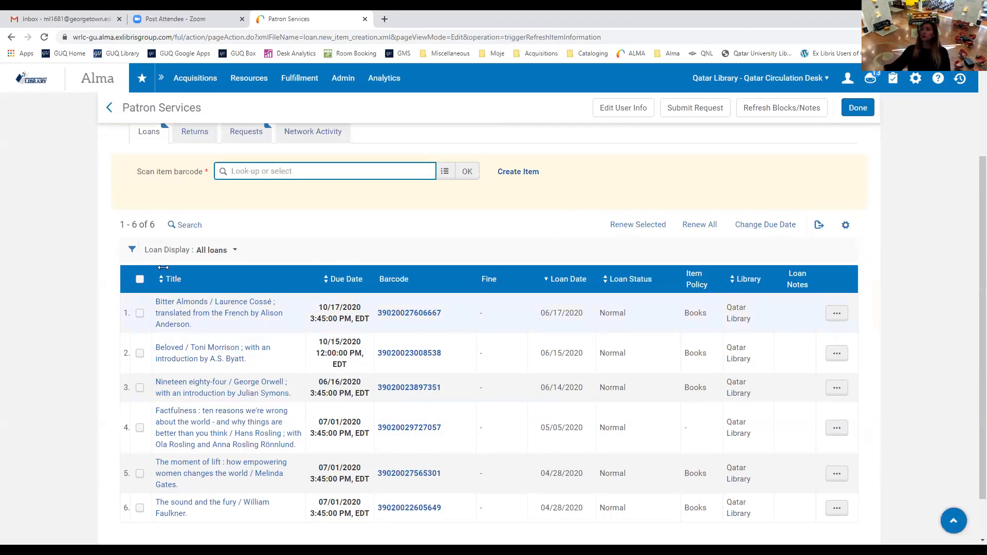
{"action": "left_click", "coordinate": [140, 313]}
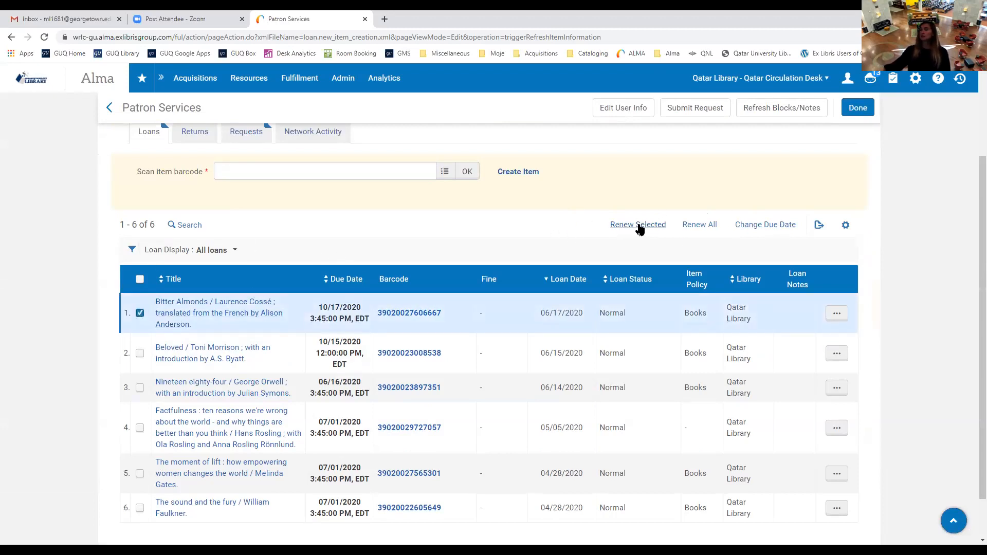
{"action": "left_click", "coordinate": [140, 313]}
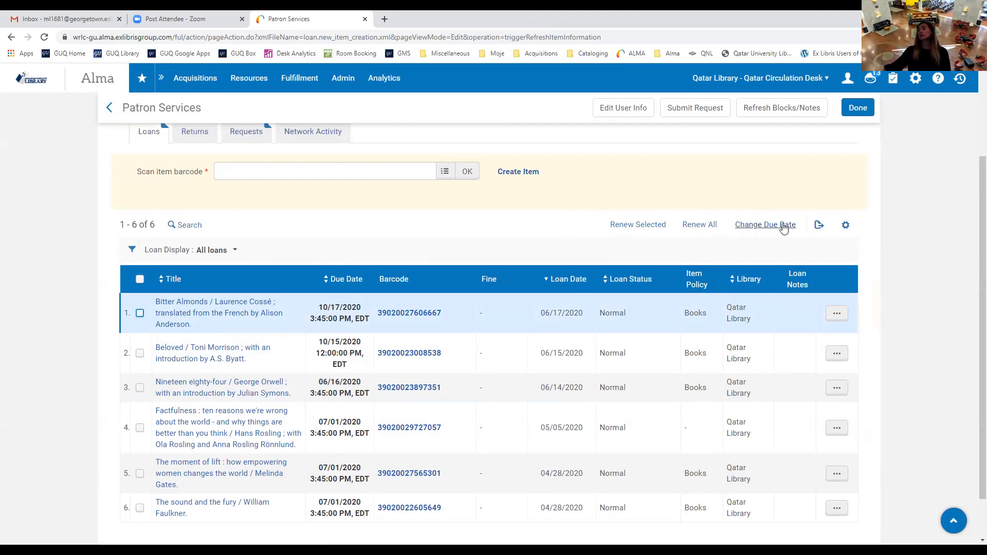
{"action": "left_click", "coordinate": [140, 388]}
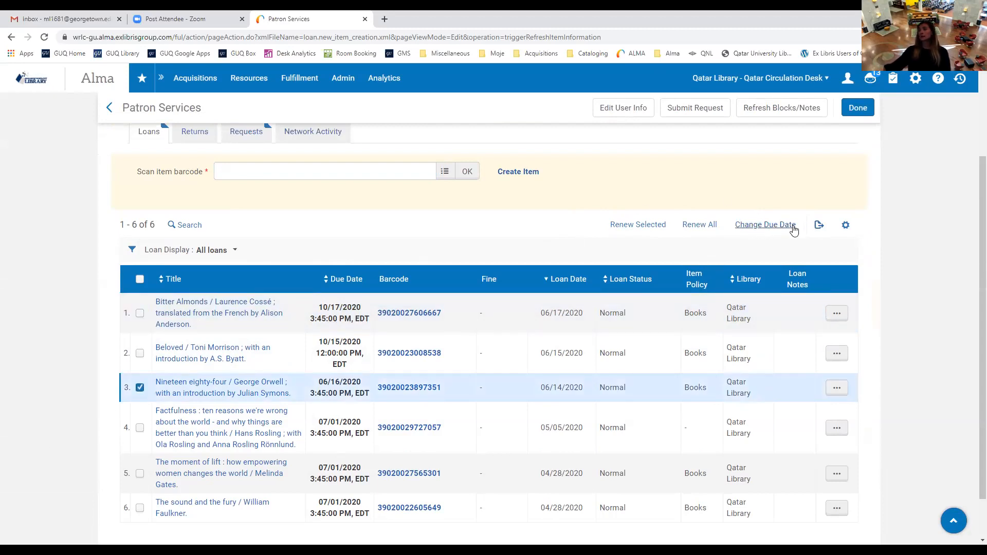
{"action": "left_click", "coordinate": [140, 388]}
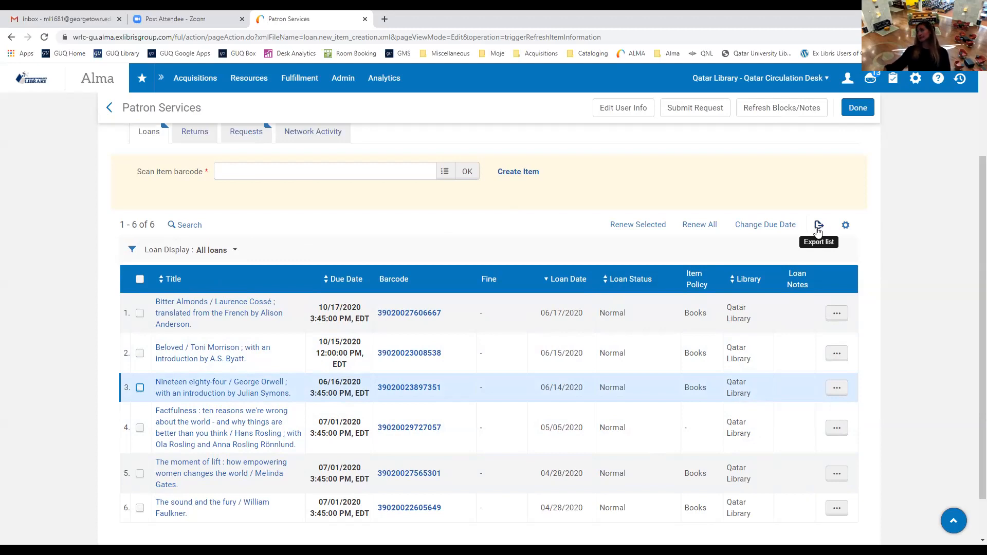
Add the Call Number column to the loans list, then show Bitter Almonds' row actions.
{"action": "left_click", "coordinate": [845, 226]}
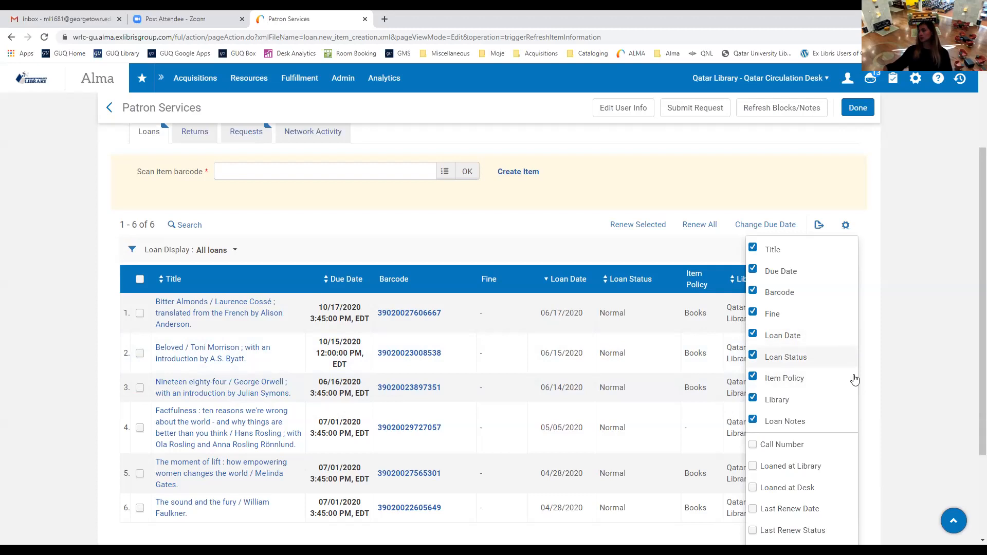
{"action": "left_click", "coordinate": [753, 446]}
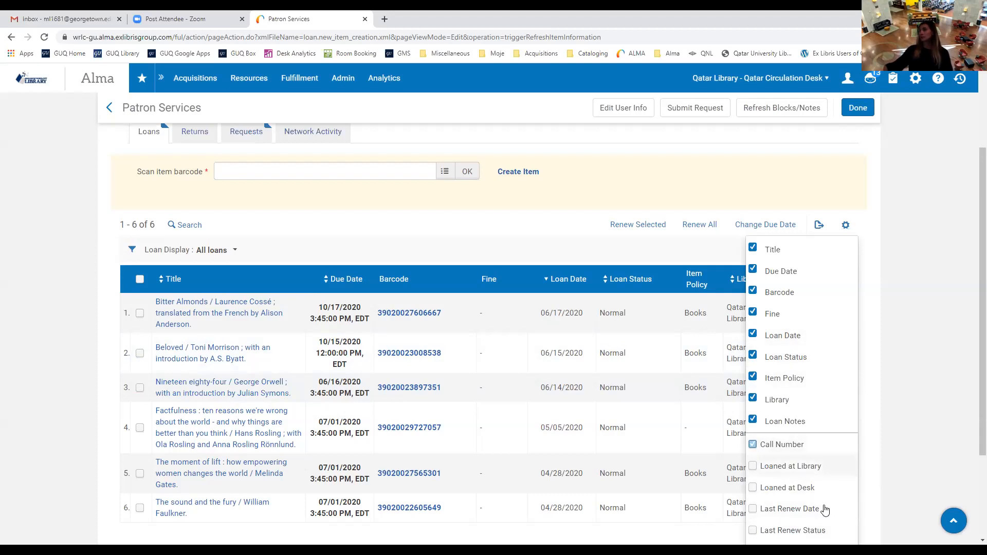
{"action": "scroll", "coordinate": [793, 481], "scroll_direction": "down", "scroll_amount": 2}
{"action": "scroll", "coordinate": [795, 484], "scroll_direction": "down", "scroll_amount": 1}
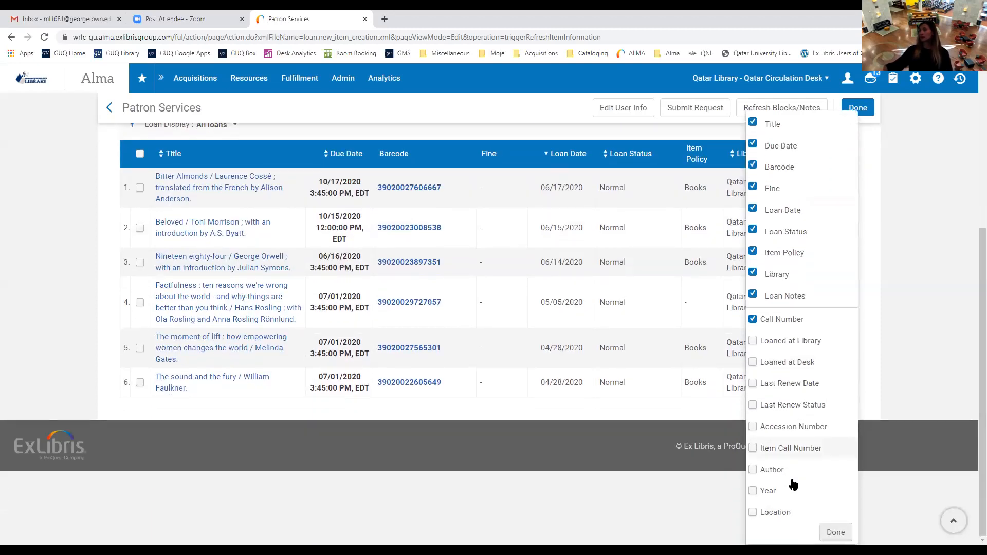
{"action": "left_click", "coordinate": [836, 533]}
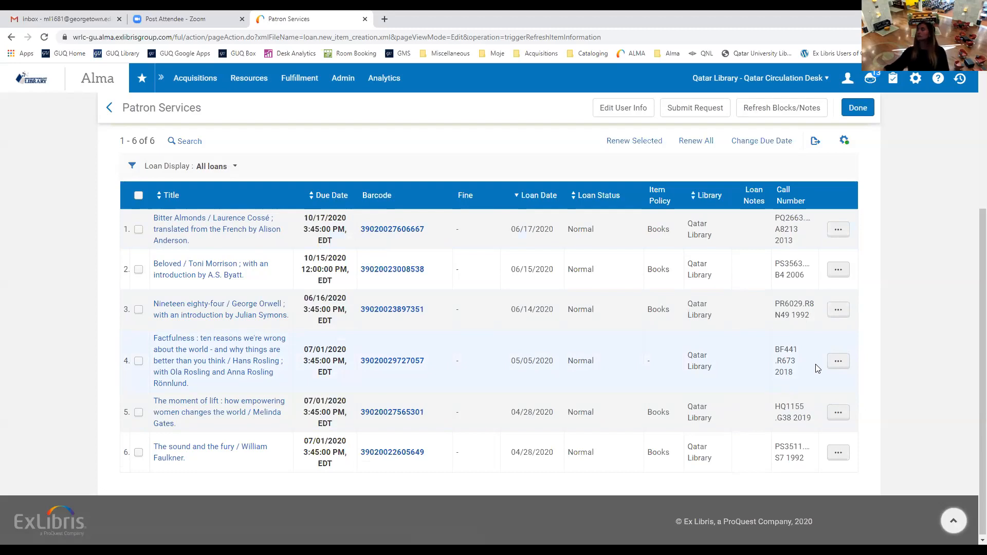
{"action": "left_click", "coordinate": [839, 231]}
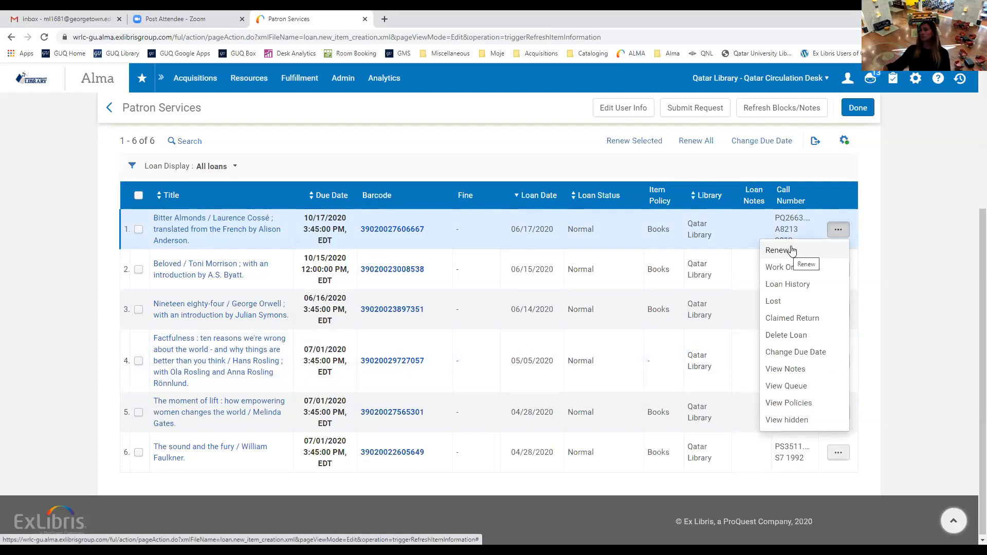
{"action": "left_click", "coordinate": [800, 272]}
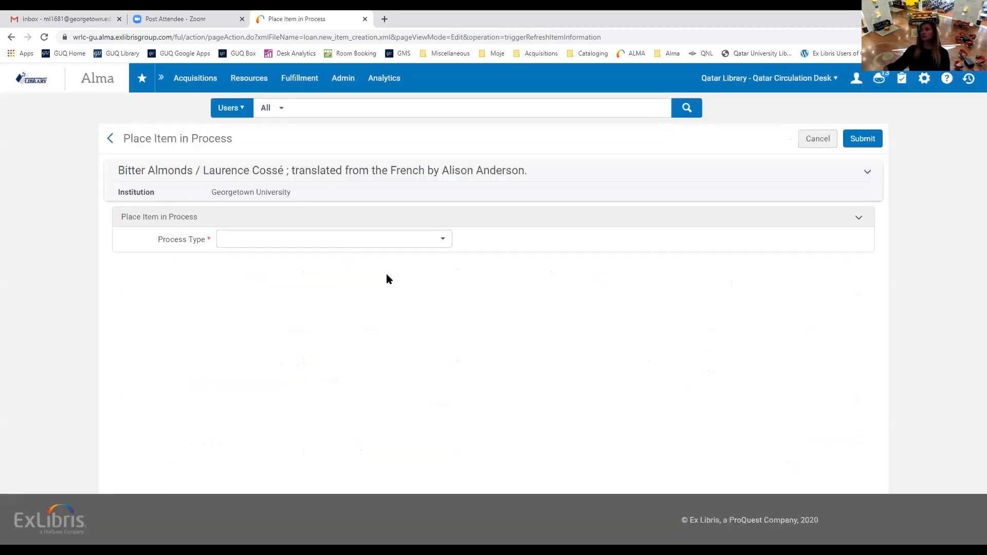
{"action": "left_click", "coordinate": [439, 246]}
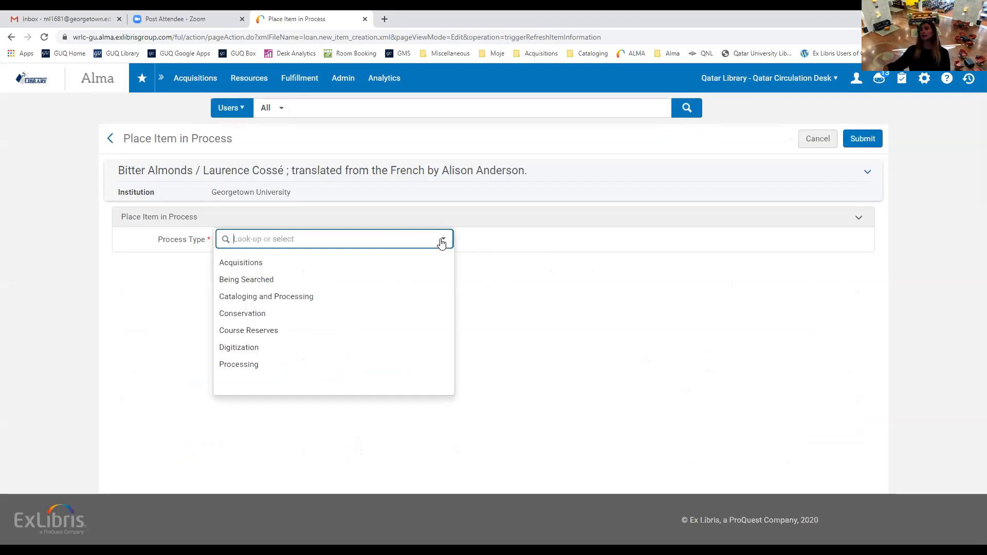
{"action": "left_click", "coordinate": [550, 236]}
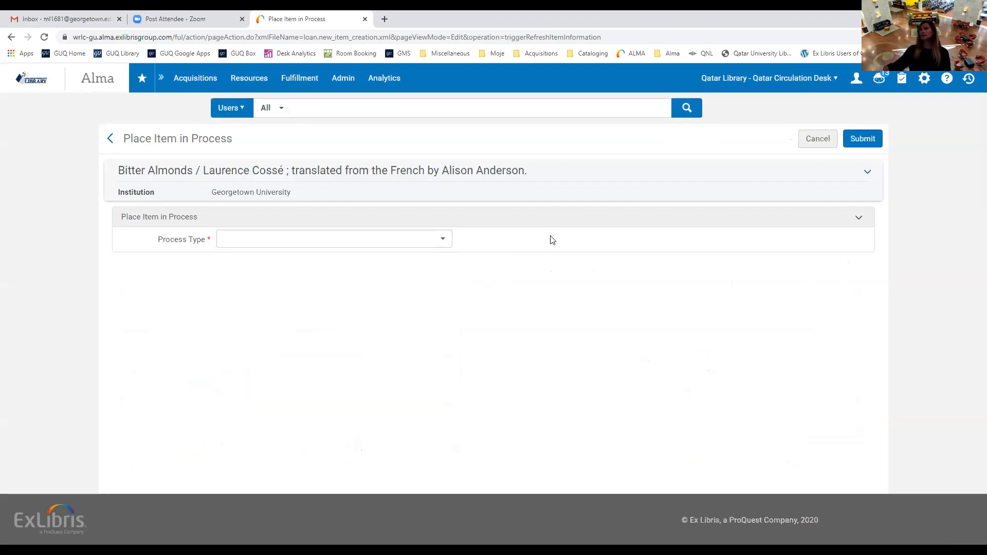
{"action": "left_click", "coordinate": [111, 138]}
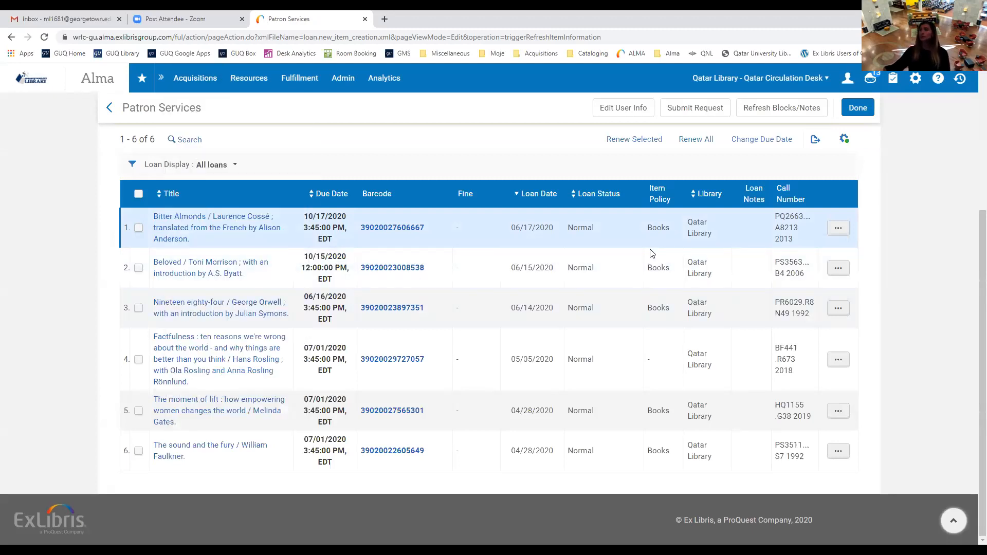
Review Bitter Almonds' loan history, return to the loans list, and reopen its actions menu.
{"action": "left_click", "coordinate": [838, 227]}
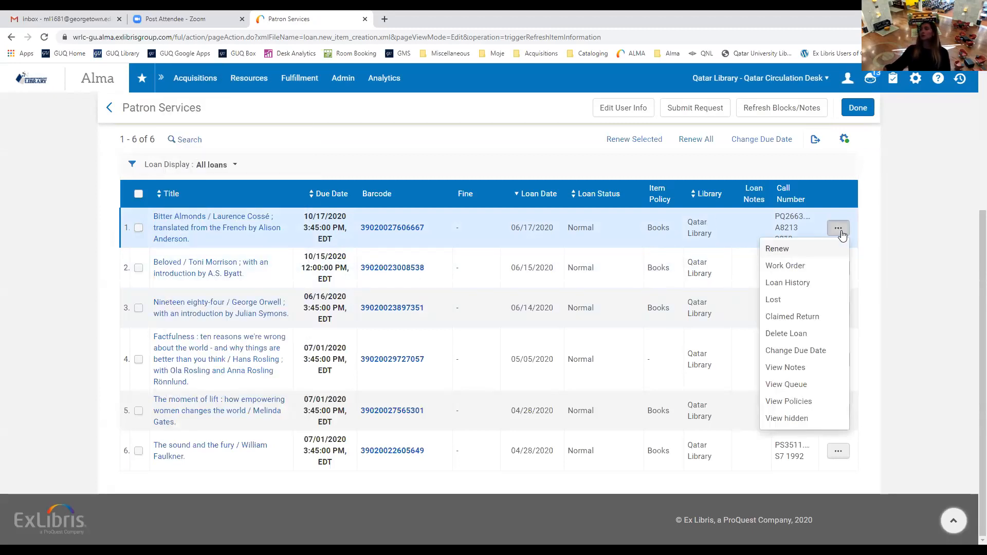
{"action": "left_click", "coordinate": [792, 283]}
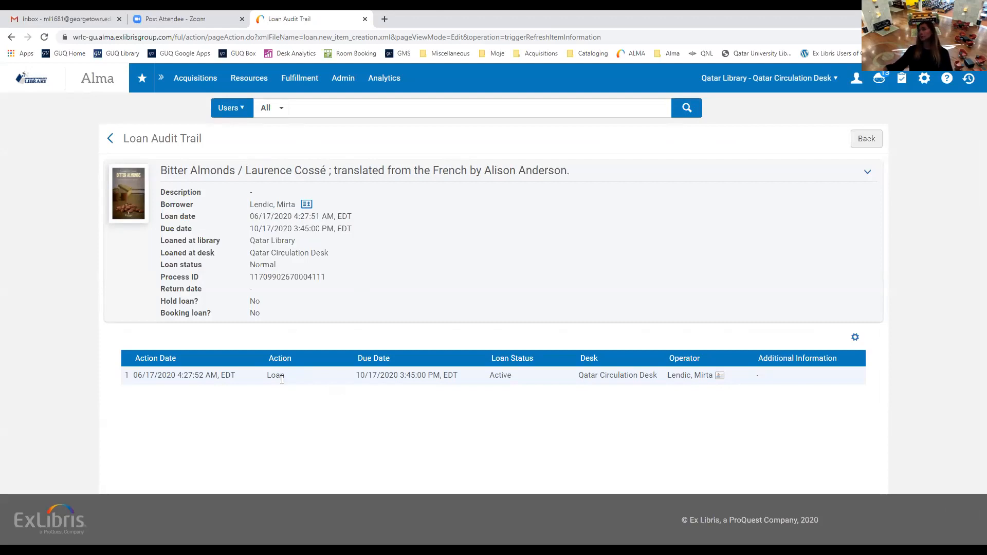
{"action": "left_click", "coordinate": [110, 138]}
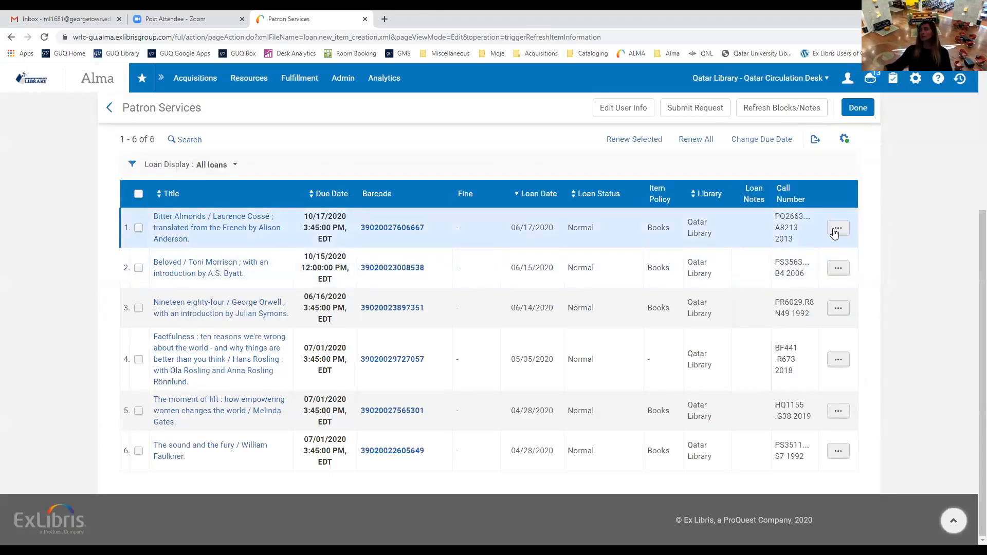
{"action": "left_click", "coordinate": [838, 232]}
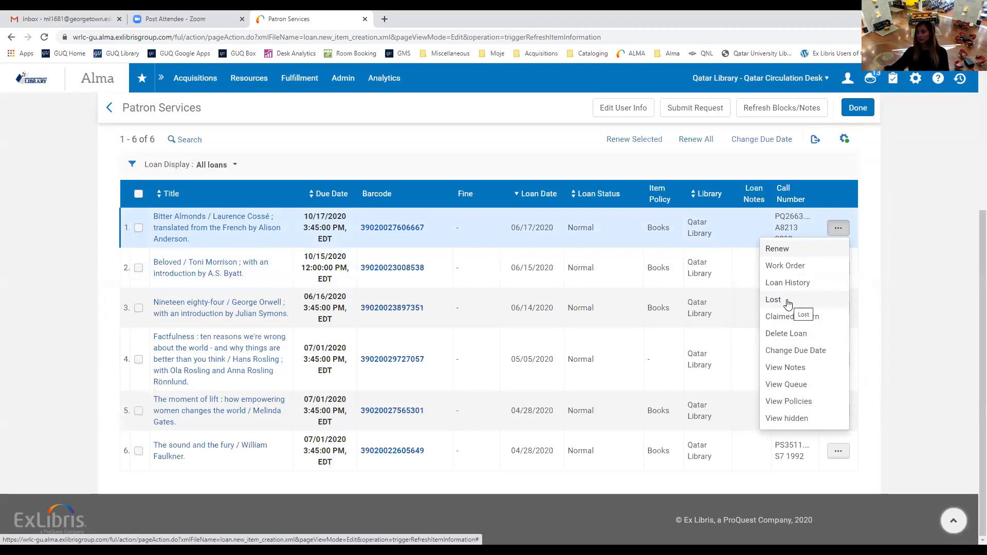
{"action": "left_click", "coordinate": [836, 173]}
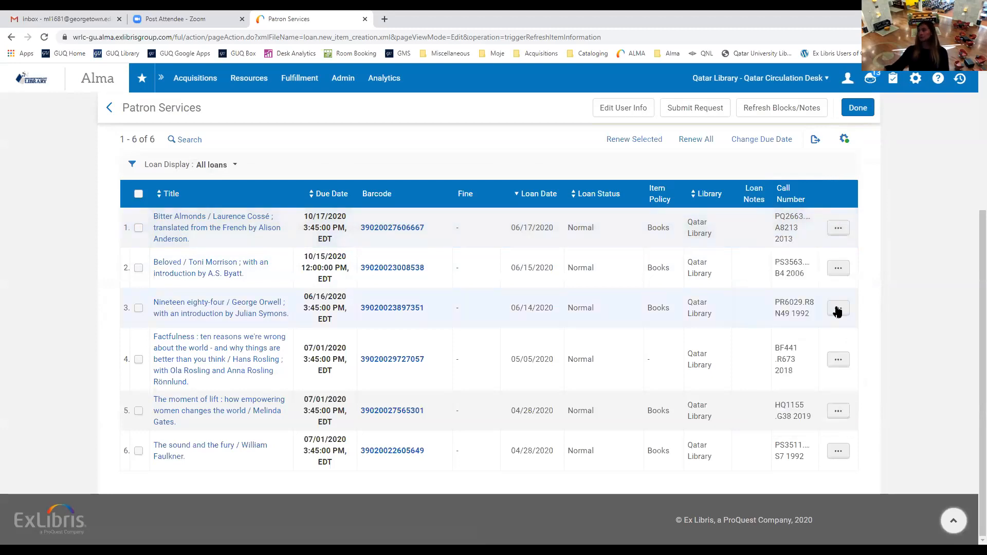
{"action": "left_click", "coordinate": [838, 230]}
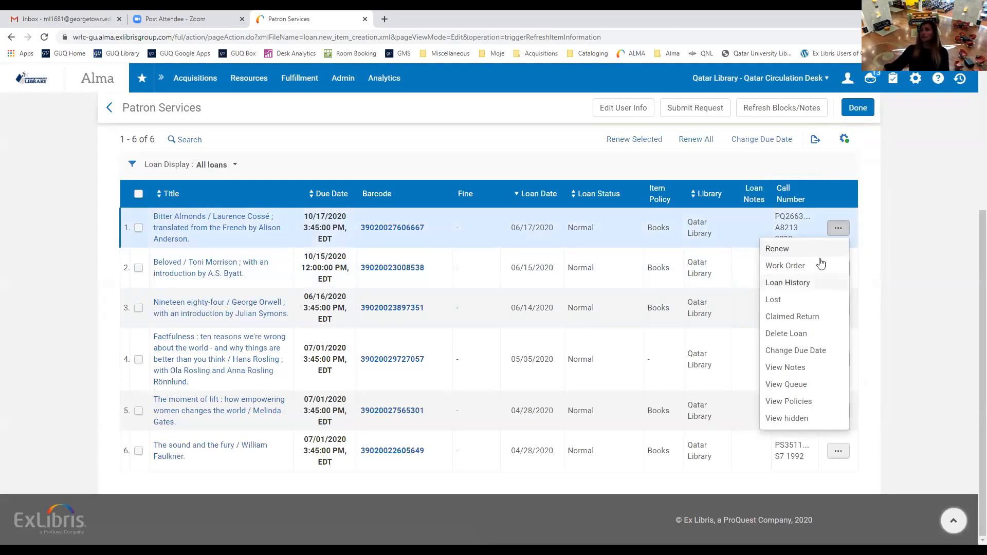
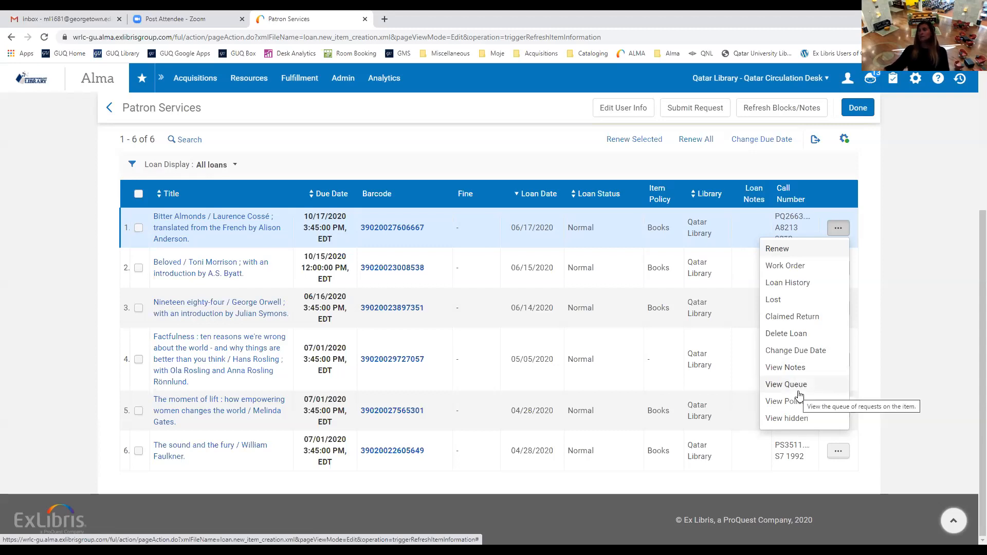
View the first loan's hidden column details, then close them.
{"action": "left_click", "coordinate": [517, 138]}
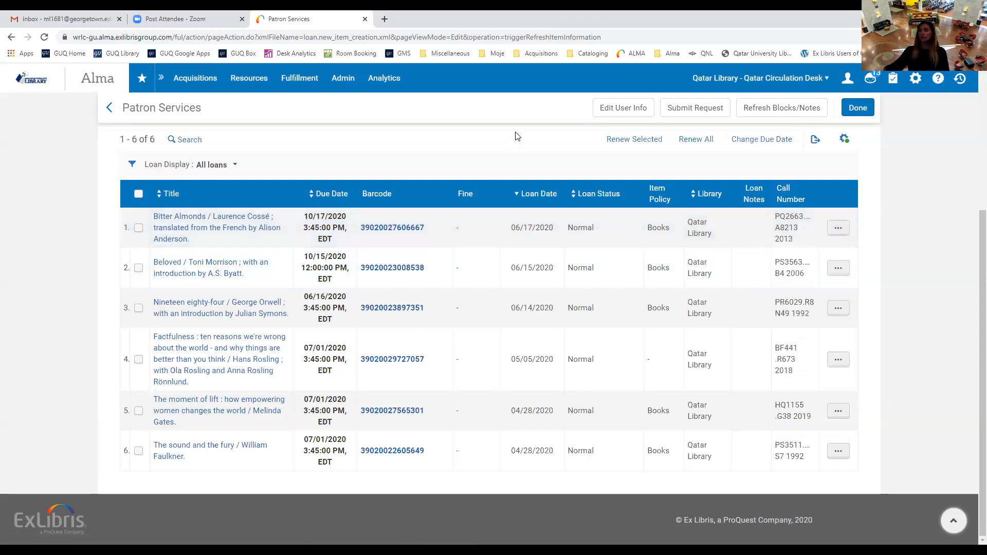
{"action": "left_click", "coordinate": [845, 232]}
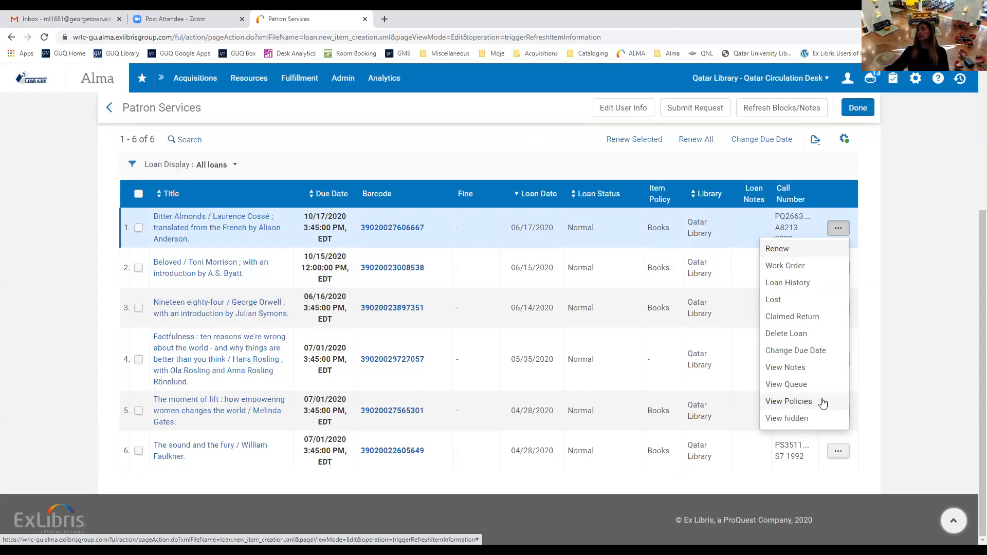
{"action": "left_click", "coordinate": [800, 423]}
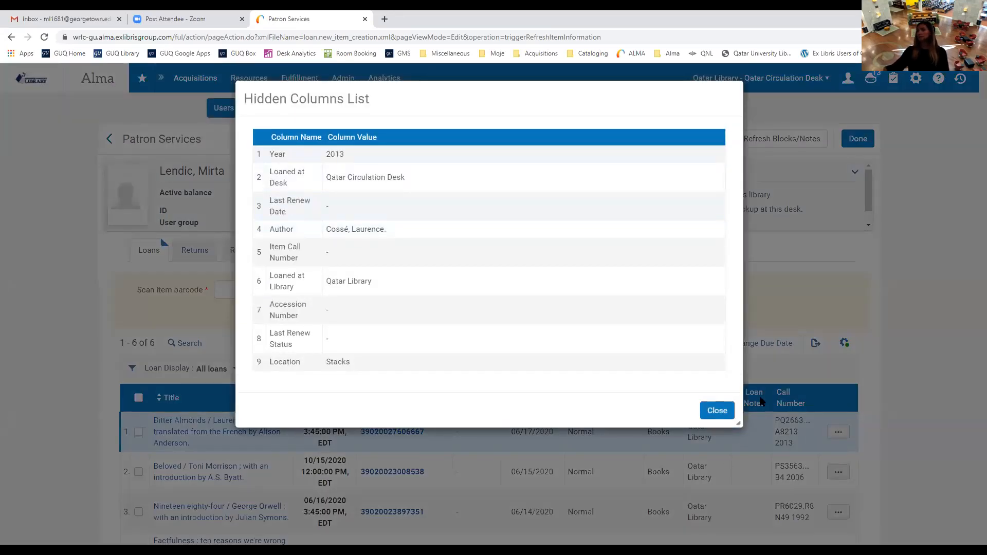
{"action": "left_click", "coordinate": [712, 411]}
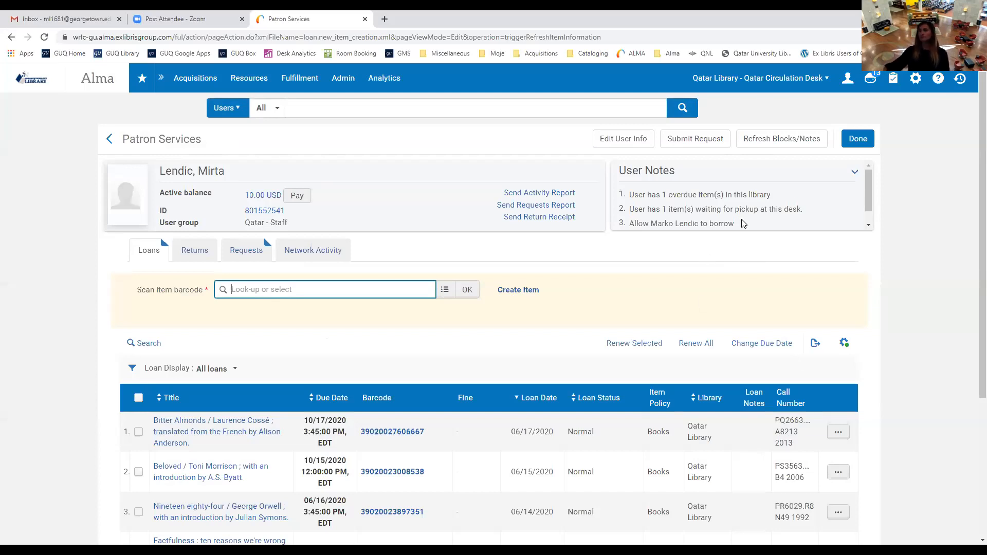
{"action": "left_click", "coordinate": [799, 305]}
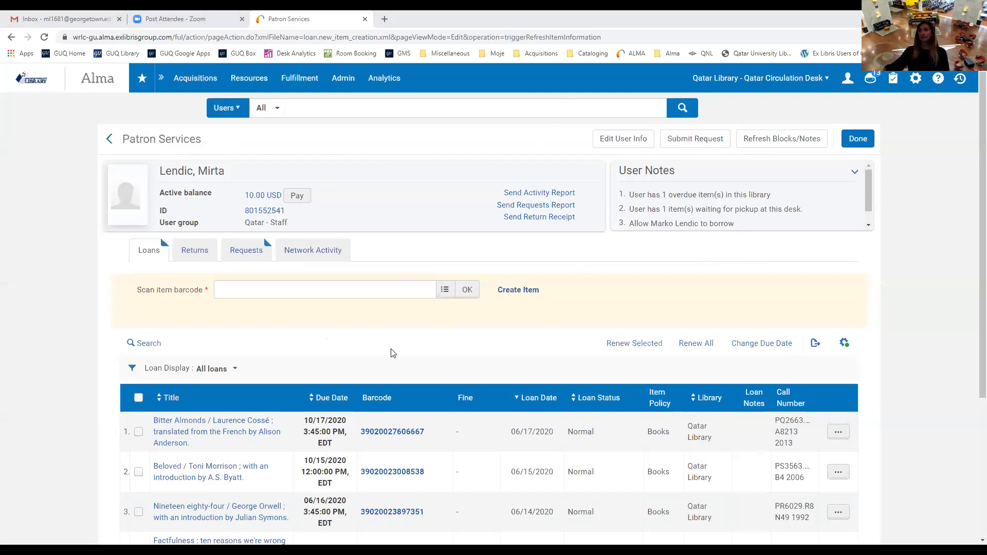
{"action": "left_click", "coordinate": [194, 254]}
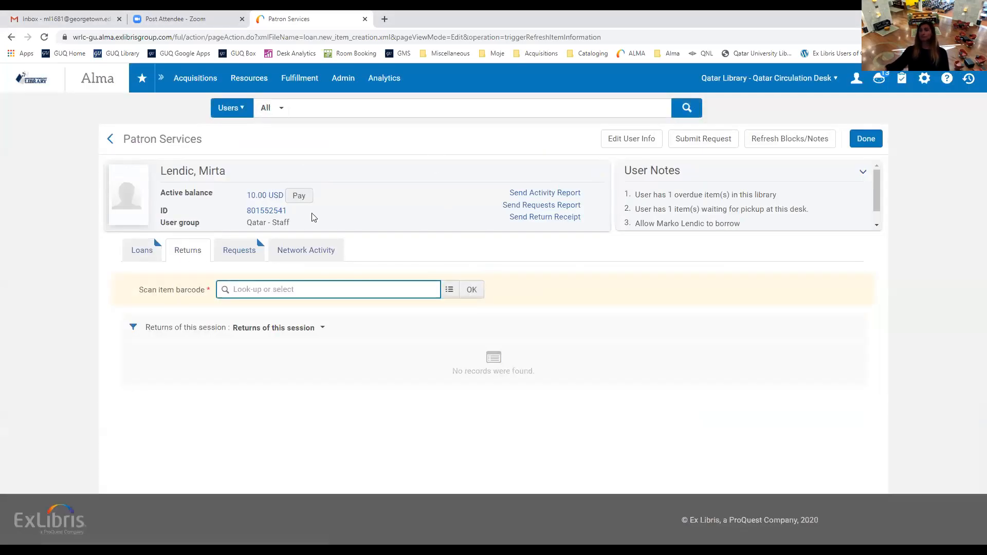
{"action": "left_click", "coordinate": [188, 254]}
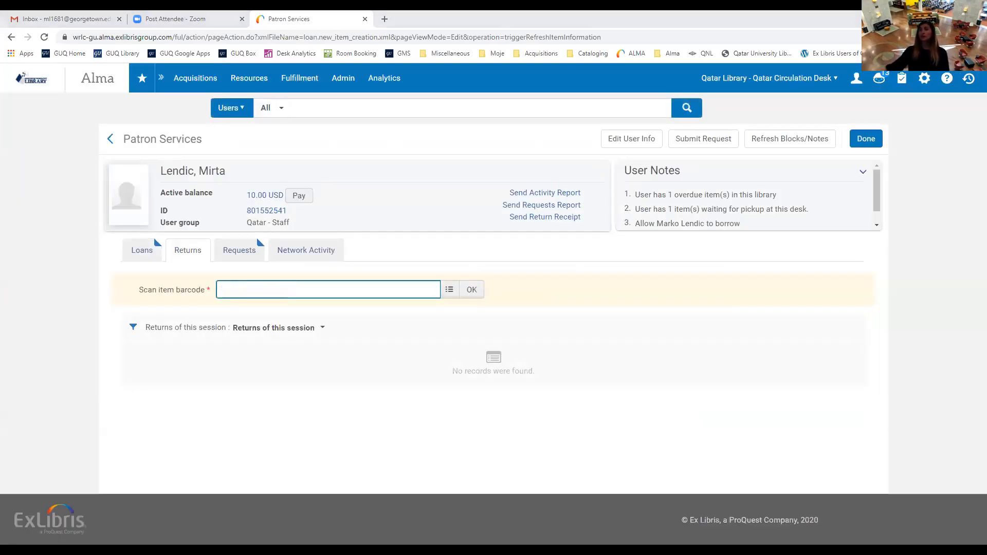
{"action": "left_click", "coordinate": [514, 497]}
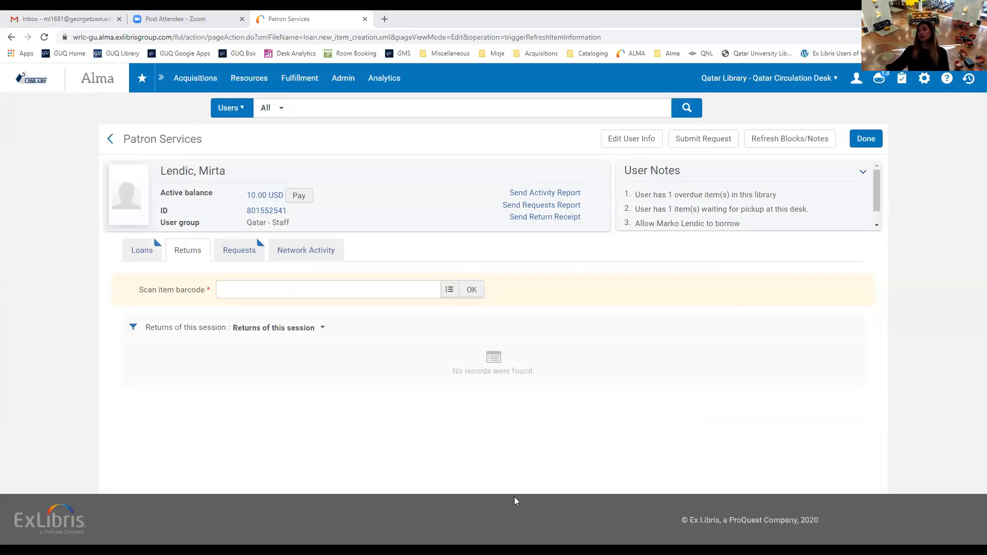
{"action": "left_click", "coordinate": [343, 295]}
{"action": "type", "text": "39020027606667"}
{"action": "left_click", "coordinate": [471, 289]}
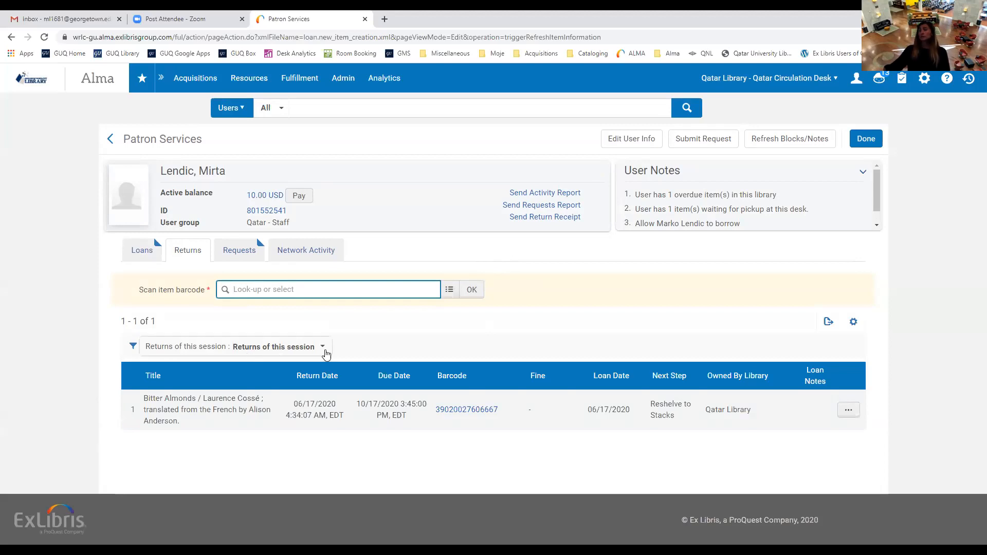
{"action": "left_click", "coordinate": [325, 353]}
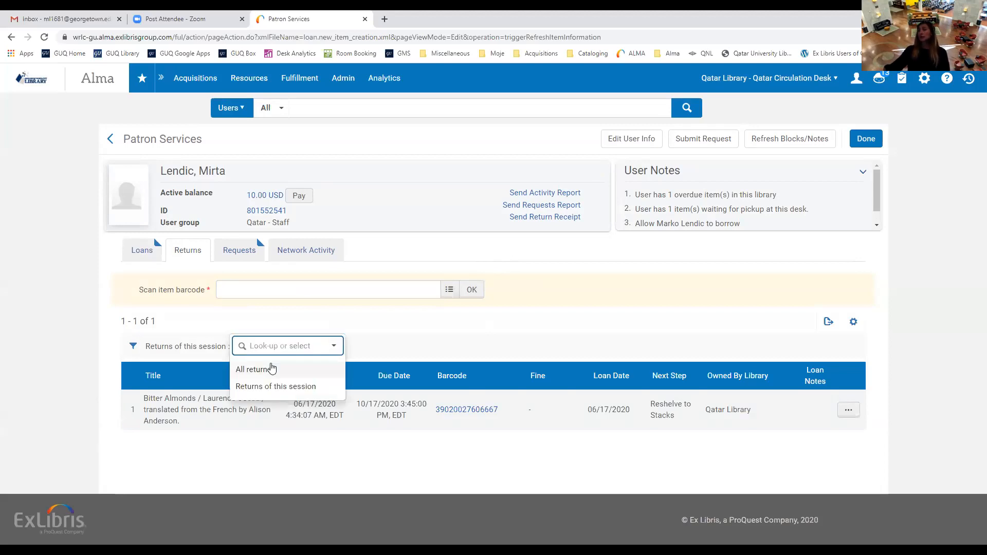
{"action": "left_click", "coordinate": [268, 371]}
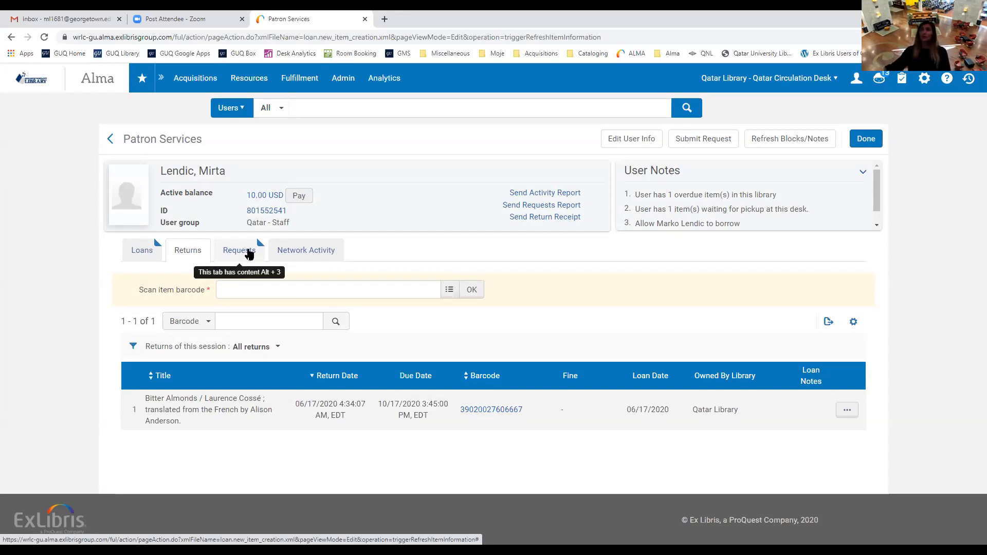
Show the patron's Requests tab with its three physical item requests, one on hold shelf.
{"action": "left_click", "coordinate": [246, 252]}
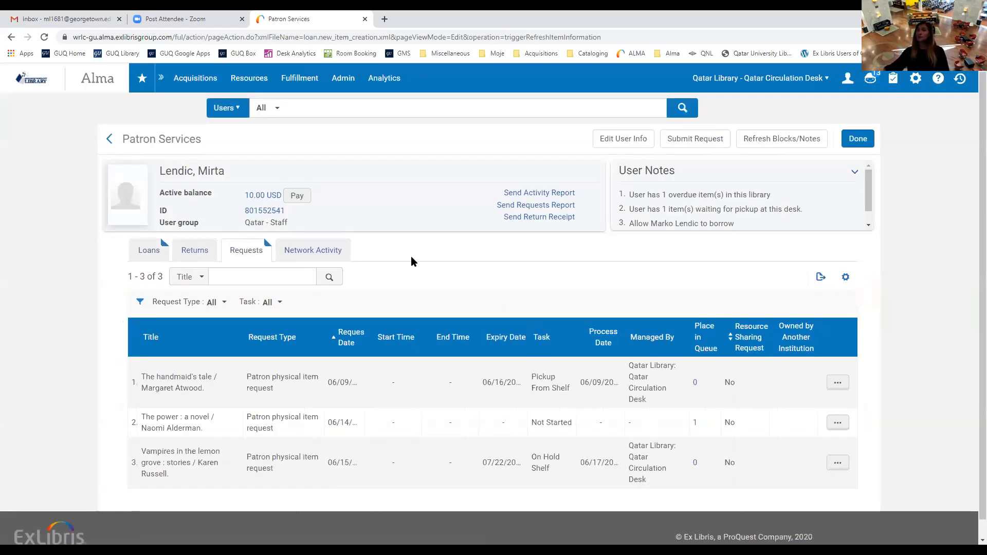
{"action": "scroll", "coordinate": [413, 262], "scroll_direction": "down", "scroll_amount": 1}
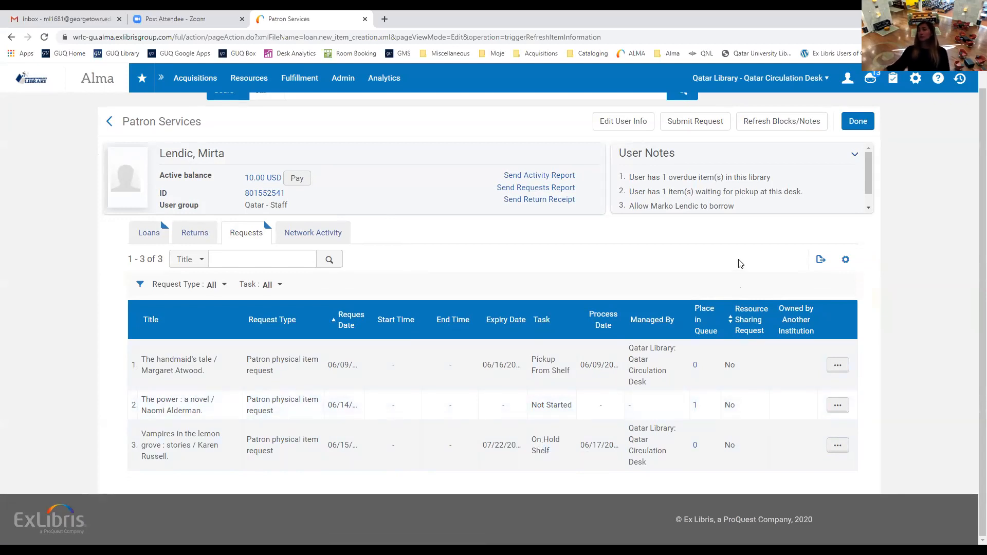
{"action": "left_click", "coordinate": [684, 120]}
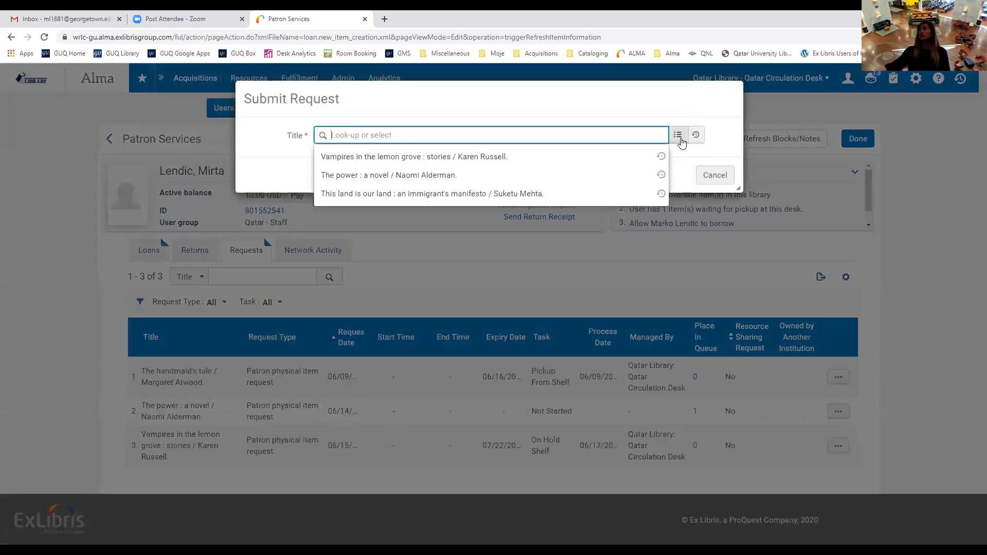
{"action": "left_click", "coordinate": [678, 134]}
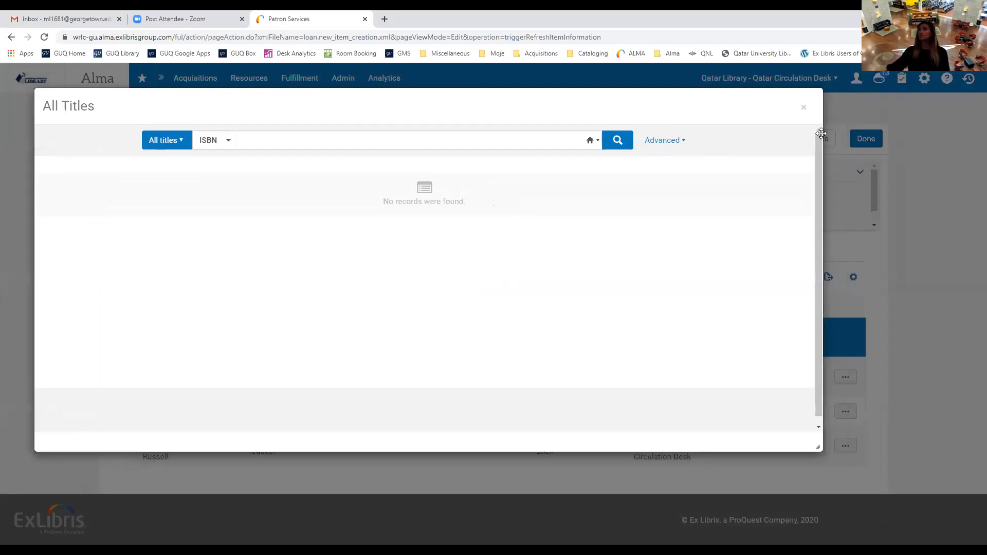
{"action": "left_click", "coordinate": [805, 108]}
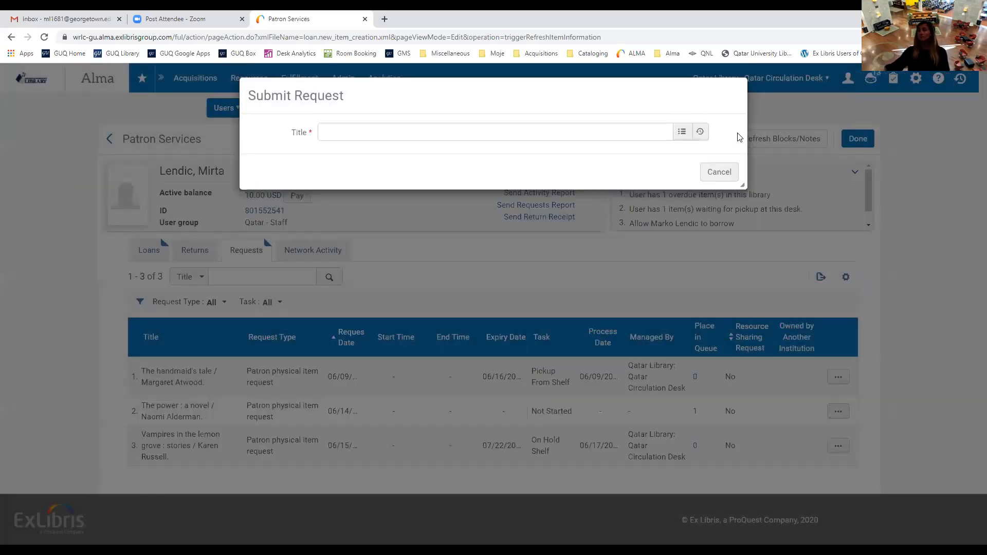
{"action": "left_click", "coordinate": [722, 175]}
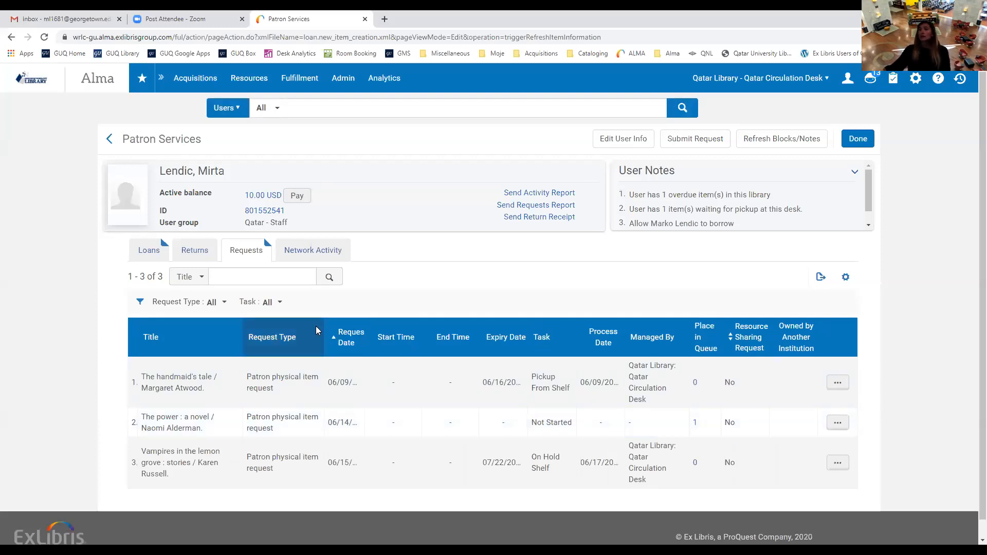
Check the patron's Network Activity, then go back to the loans list with five loans.
{"action": "left_click", "coordinate": [324, 252]}
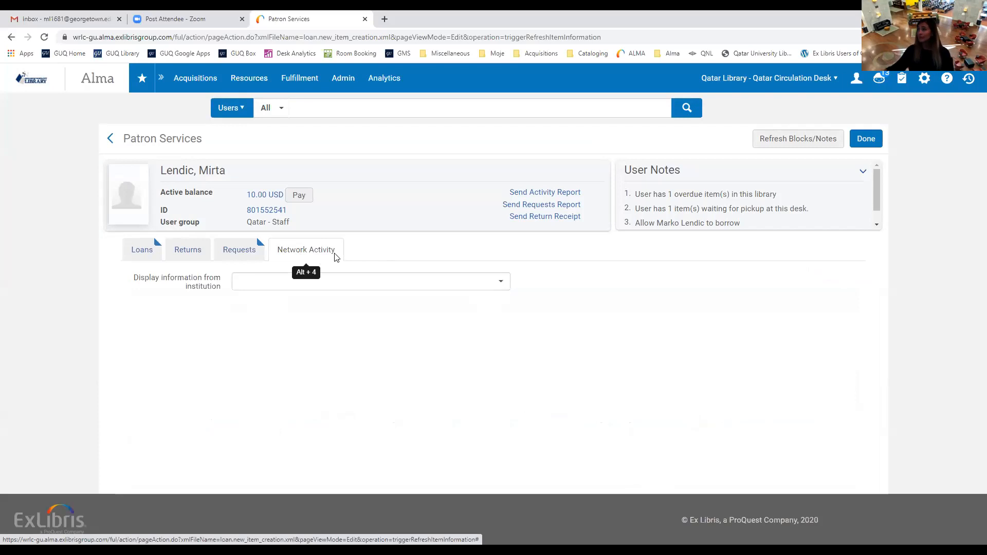
{"action": "left_click", "coordinate": [138, 251]}
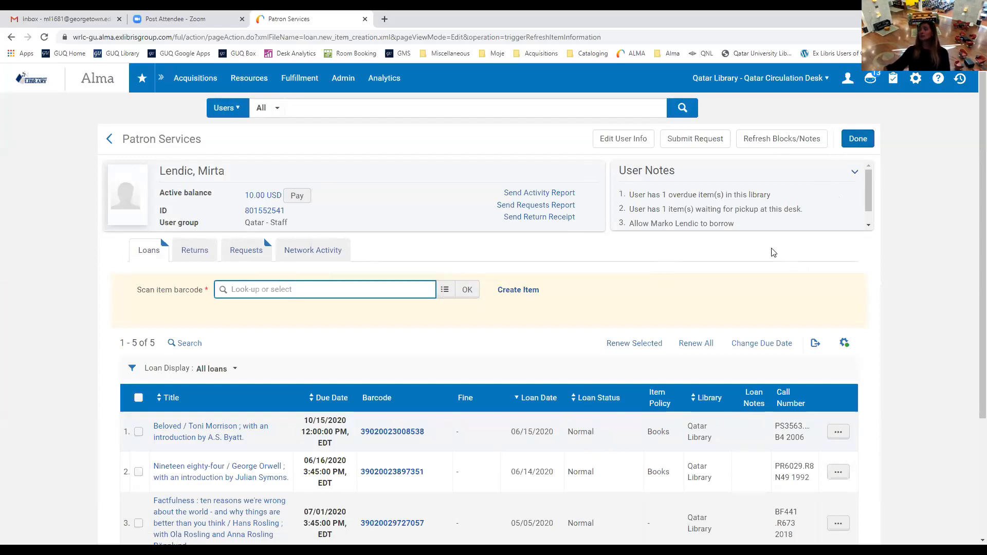
{"action": "scroll", "coordinate": [773, 245], "scroll_direction": "down", "scroll_amount": 1}
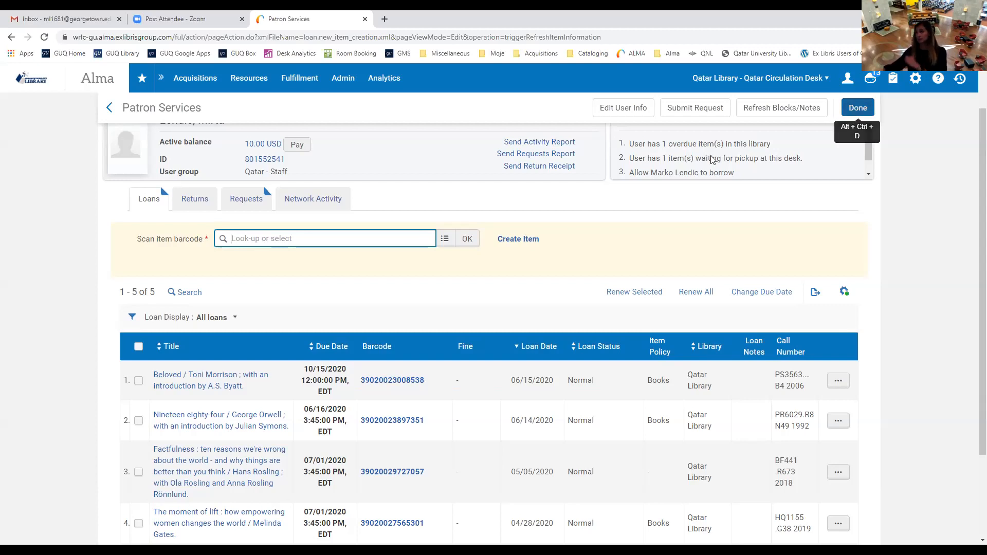
{"action": "scroll", "coordinate": [706, 295], "scroll_direction": "up", "scroll_amount": 1}
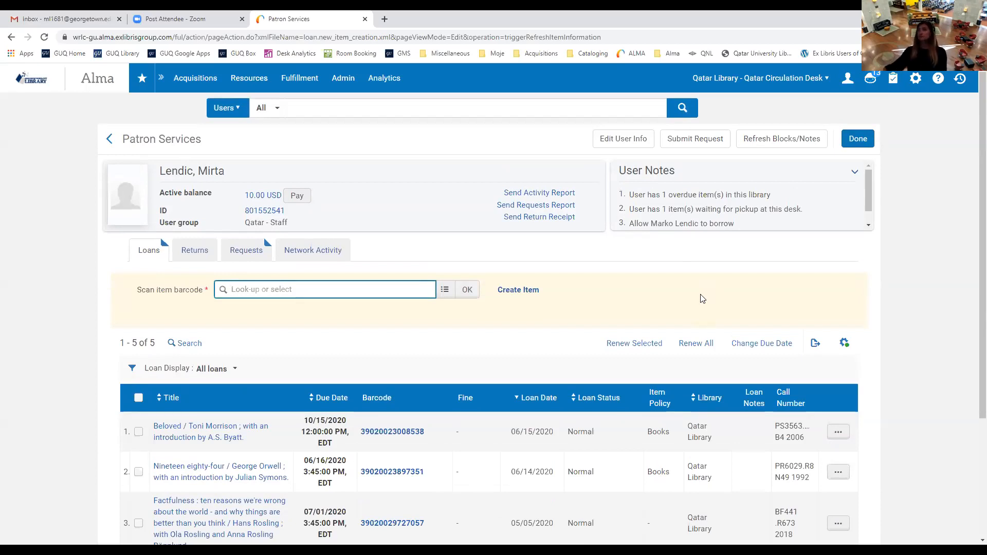
Open the patron's Quick User Management panel and scroll through its fields.
{"action": "left_click", "coordinate": [632, 141]}
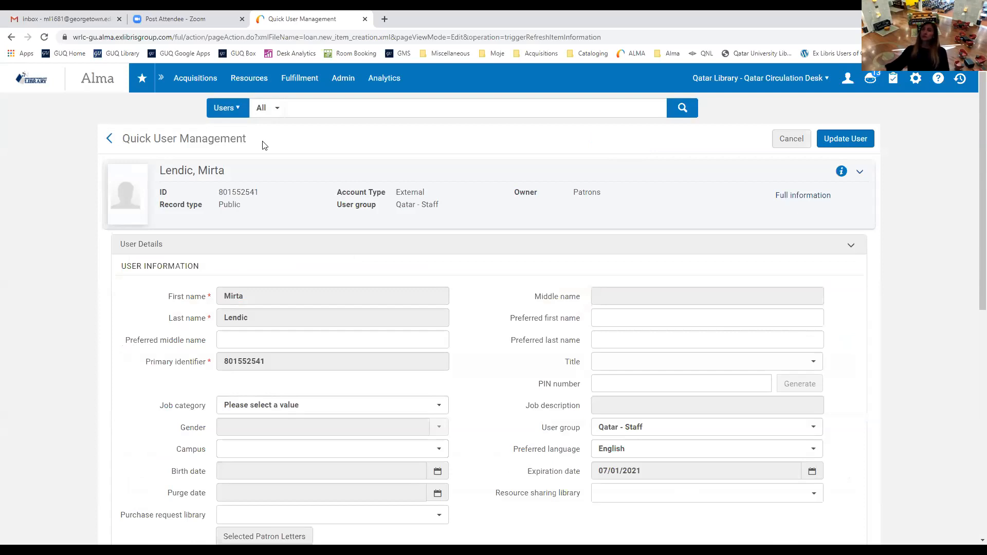
{"action": "scroll", "coordinate": [469, 315], "scroll_direction": "down", "scroll_amount": 1}
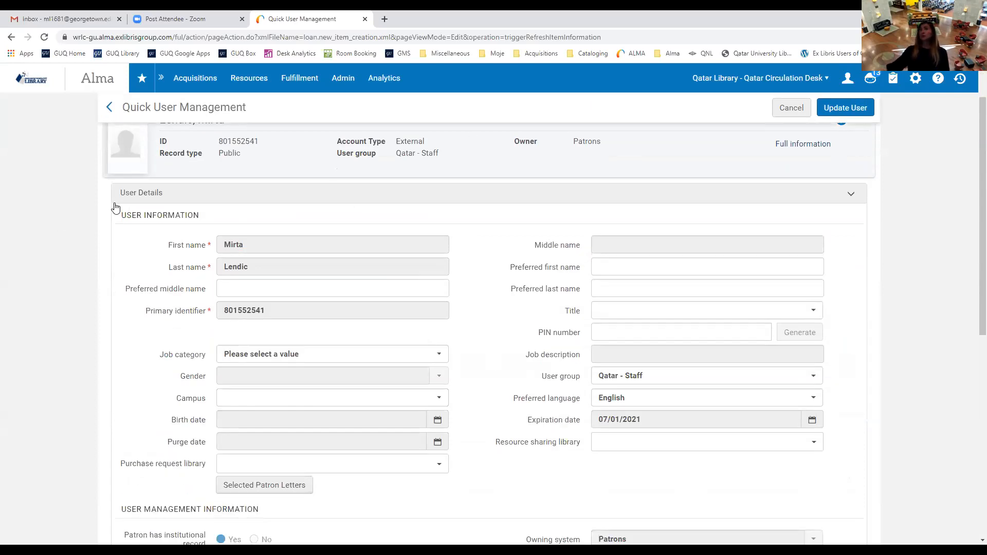
{"action": "scroll", "coordinate": [380, 350], "scroll_direction": "down", "scroll_amount": 2}
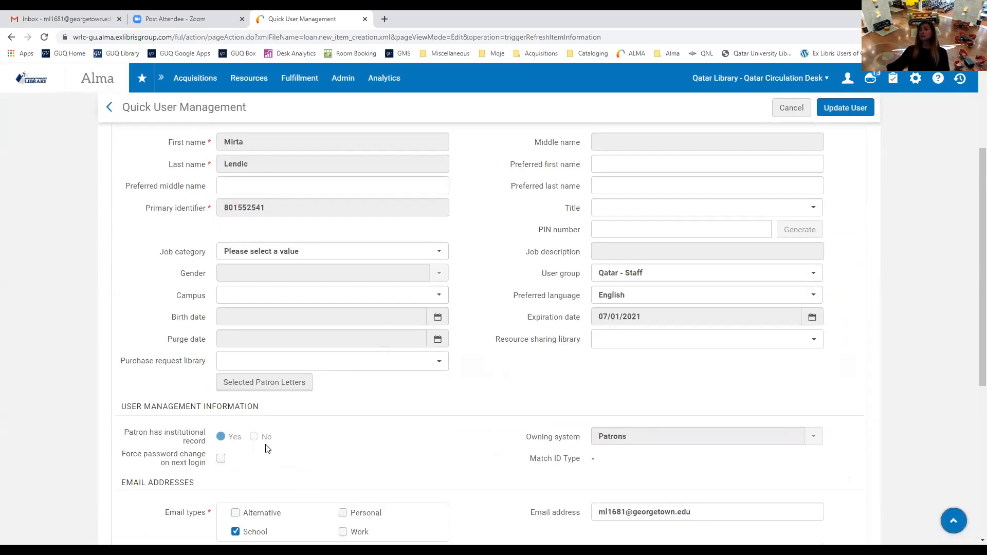
{"action": "scroll", "coordinate": [258, 438], "scroll_direction": "down", "scroll_amount": 6}
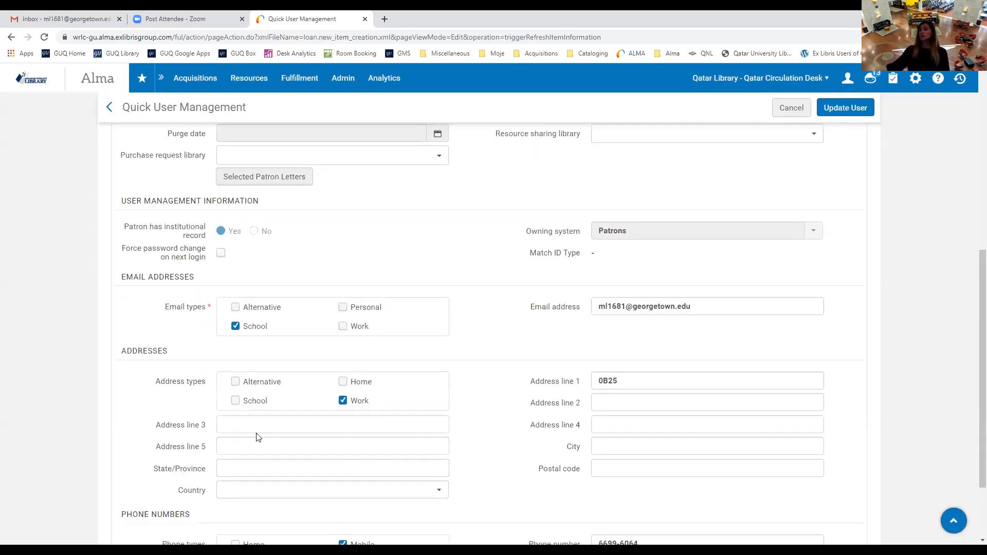
{"action": "scroll", "coordinate": [410, 450], "scroll_direction": "up", "scroll_amount": 1}
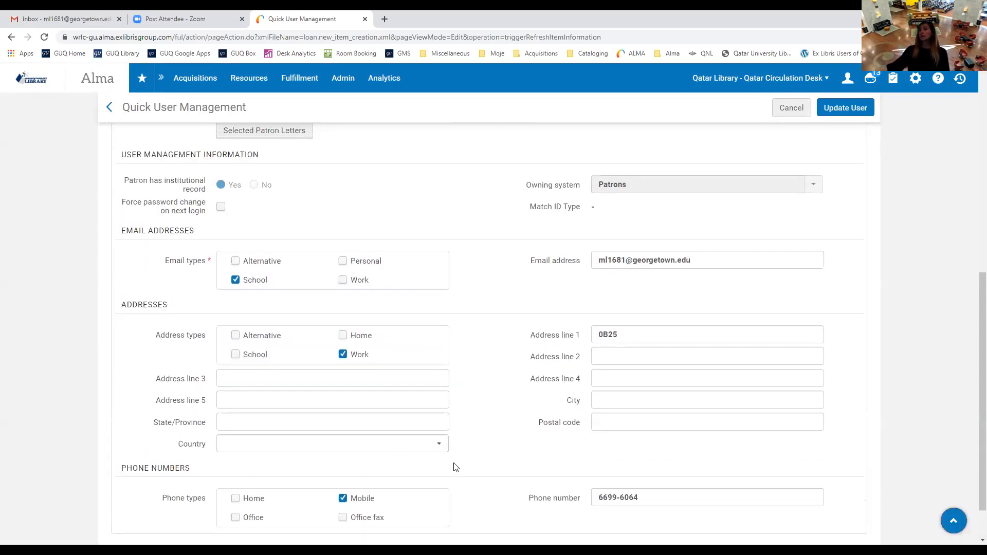
{"action": "scroll", "coordinate": [496, 458], "scroll_direction": "up", "scroll_amount": 8}
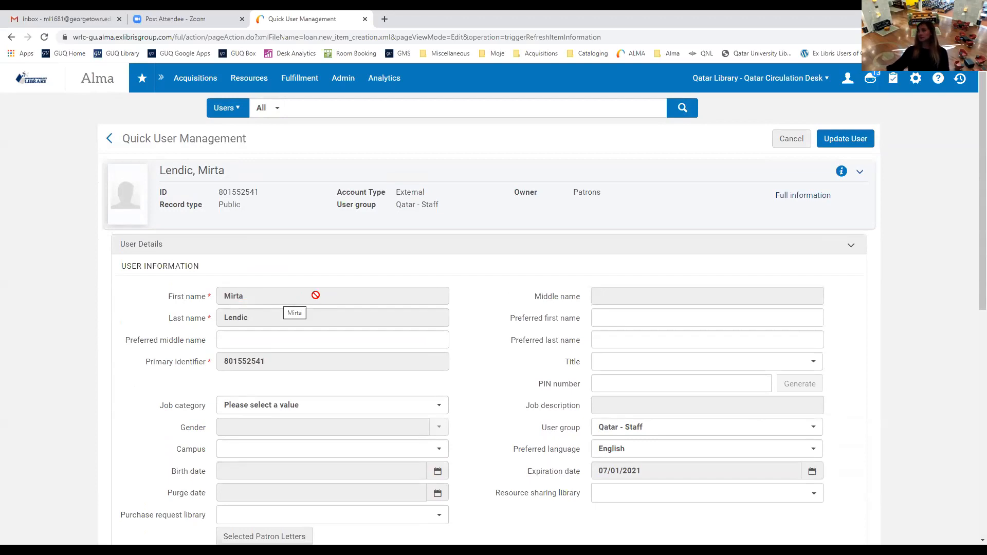
{"action": "scroll", "coordinate": [487, 290], "scroll_direction": "down", "scroll_amount": 1}
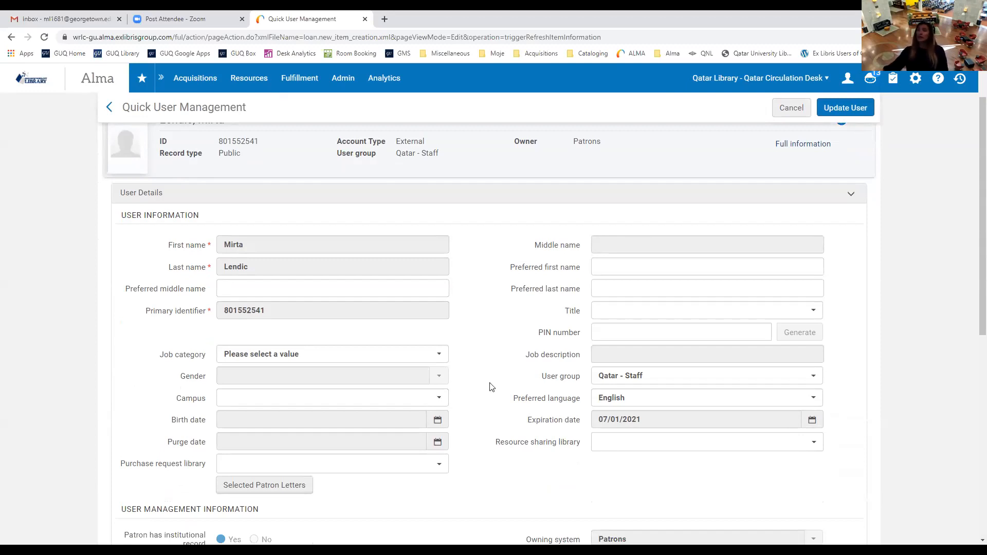
{"action": "scroll", "coordinate": [464, 461], "scroll_direction": "down", "scroll_amount": 1}
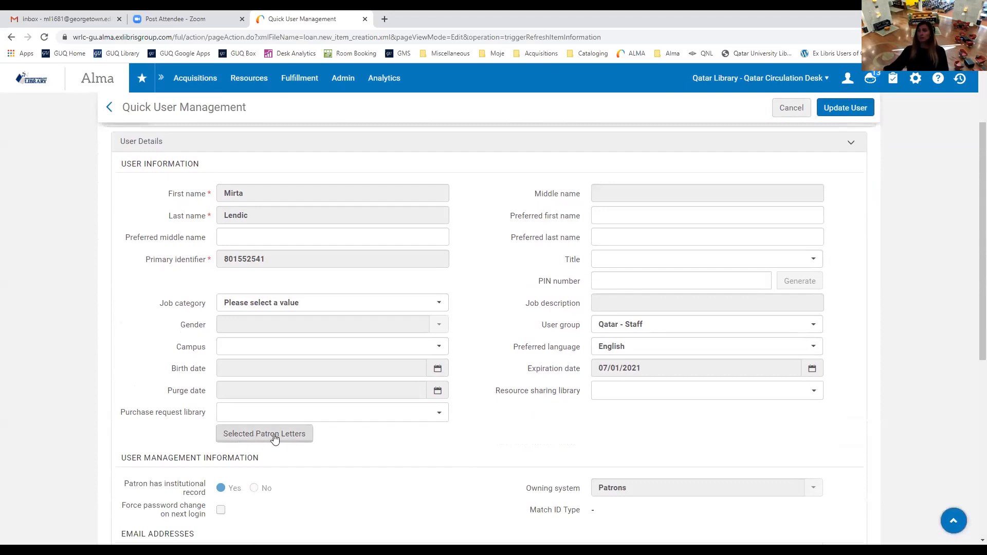
{"action": "scroll", "coordinate": [583, 435], "scroll_direction": "down", "scroll_amount": 1}
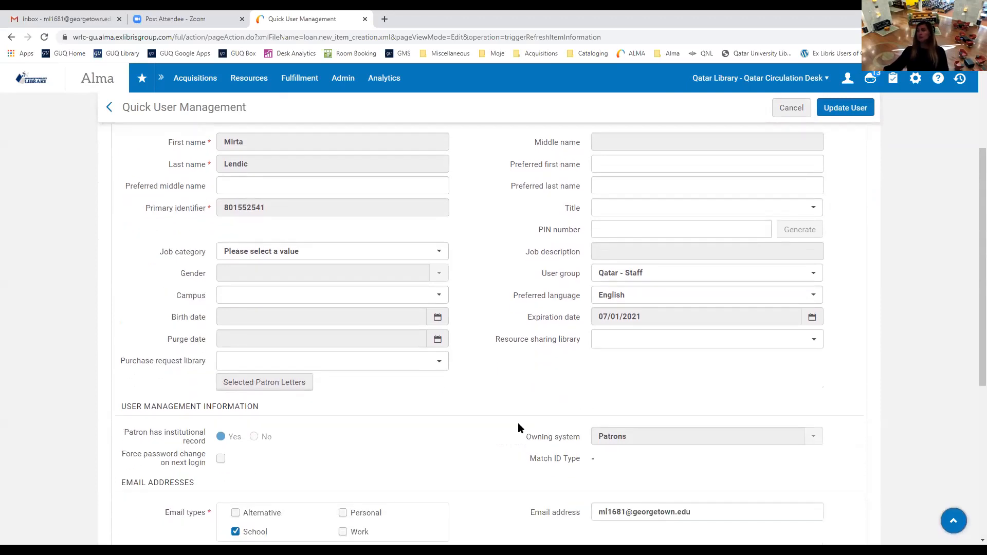
{"action": "scroll", "coordinate": [544, 370], "scroll_direction": "down", "scroll_amount": 1}
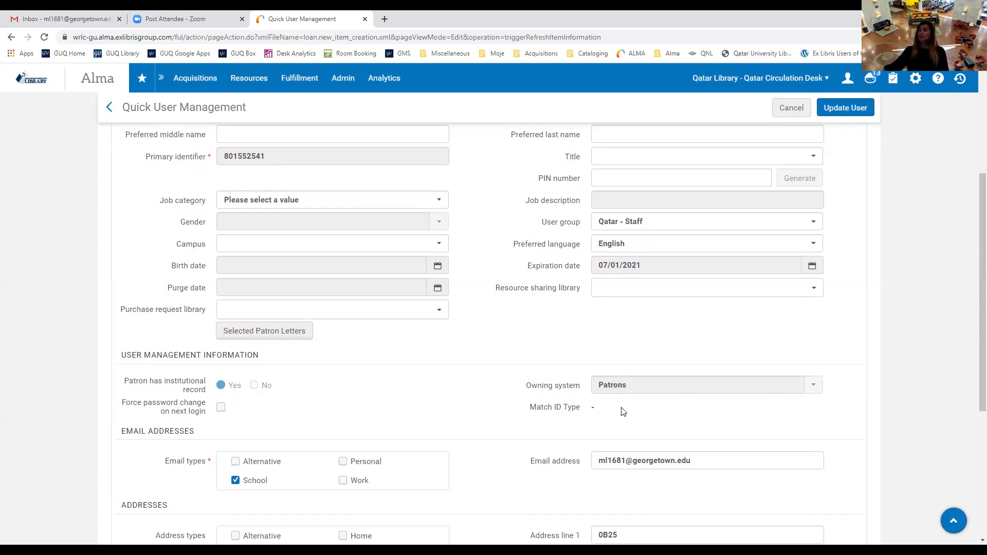
{"action": "scroll", "coordinate": [315, 450], "scroll_direction": "down", "scroll_amount": 1}
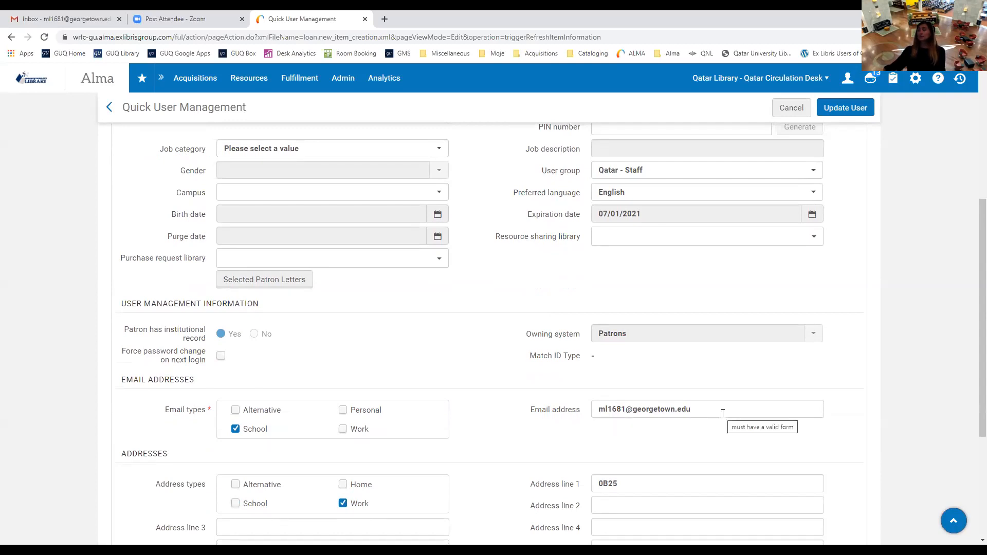
{"action": "scroll", "coordinate": [722, 414], "scroll_direction": "up", "scroll_amount": 4}
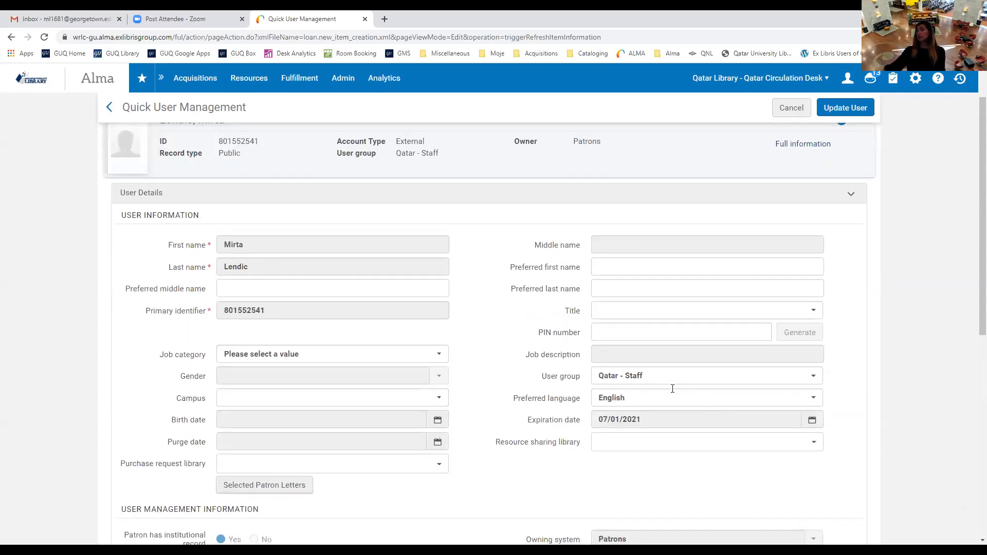
{"action": "scroll", "coordinate": [673, 388], "scroll_direction": "up", "scroll_amount": 1}
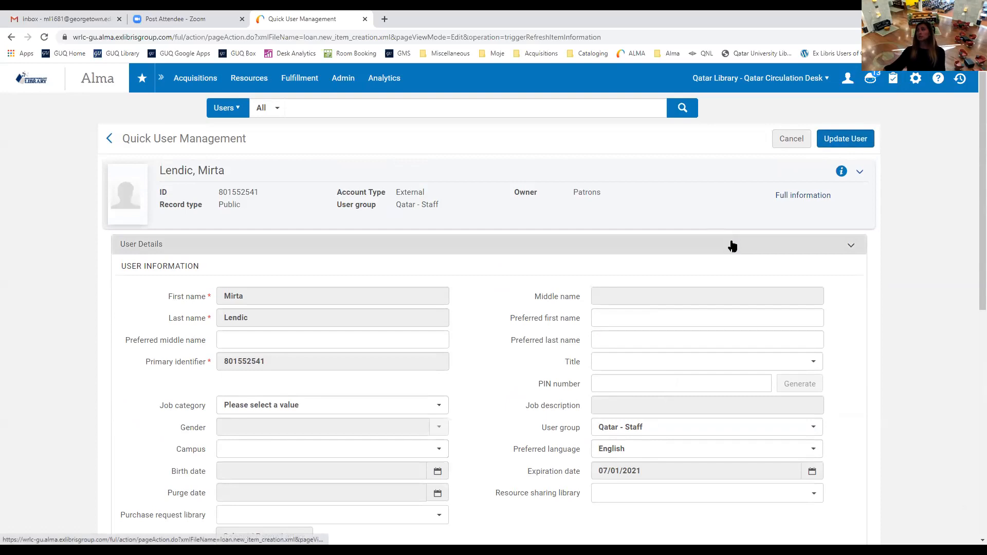
Open the full User Details record (Qatar - Staff, Active) and review it.
{"action": "left_click", "coordinate": [805, 198]}
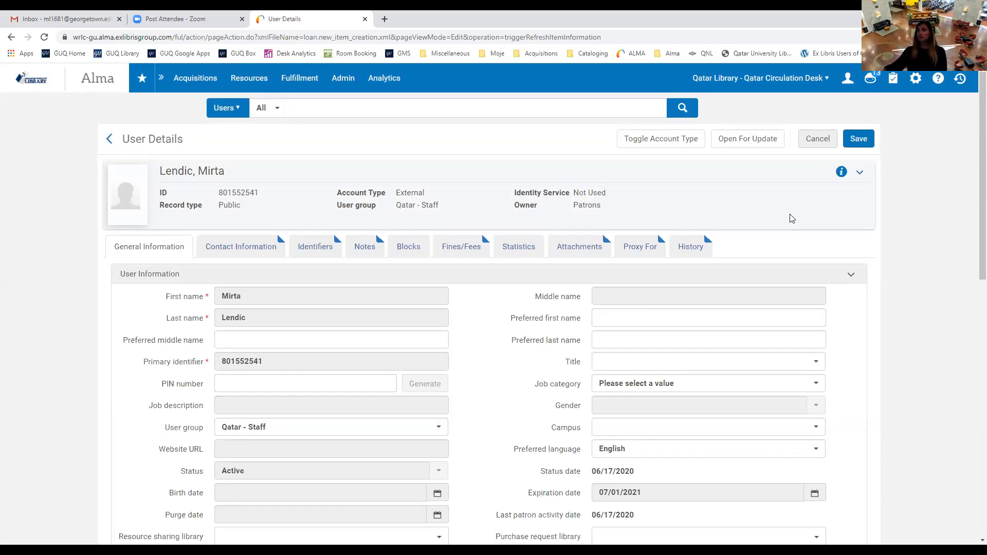
{"action": "scroll", "coordinate": [257, 159], "scroll_direction": "down", "scroll_amount": 1}
{"action": "scroll", "coordinate": [228, 160], "scroll_direction": "up", "scroll_amount": 1}
{"action": "left_click_drag", "start_coordinate": [161, 169], "coordinate": [237, 172]}
{"action": "left_click", "coordinate": [239, 171]}
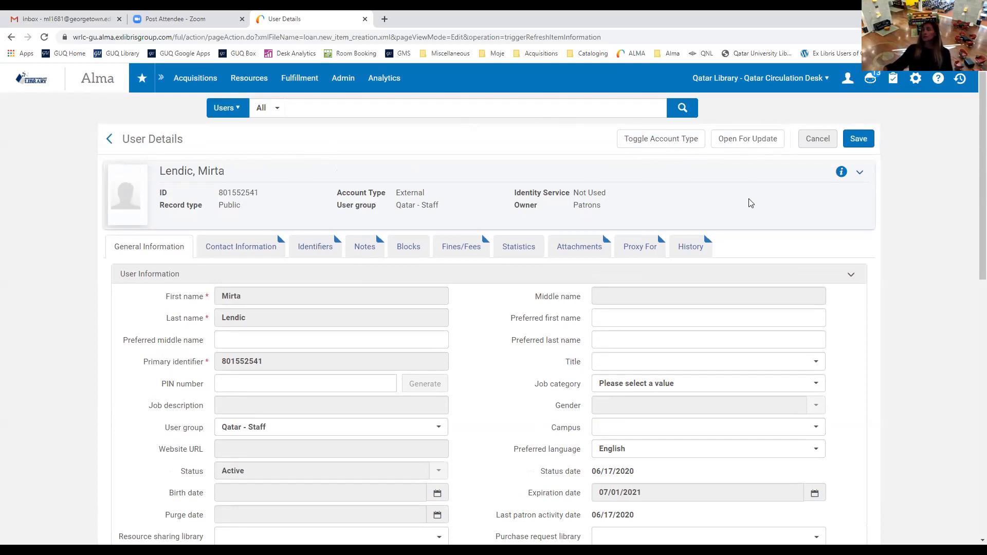
{"action": "scroll", "coordinate": [749, 202], "scroll_direction": "down", "scroll_amount": 1}
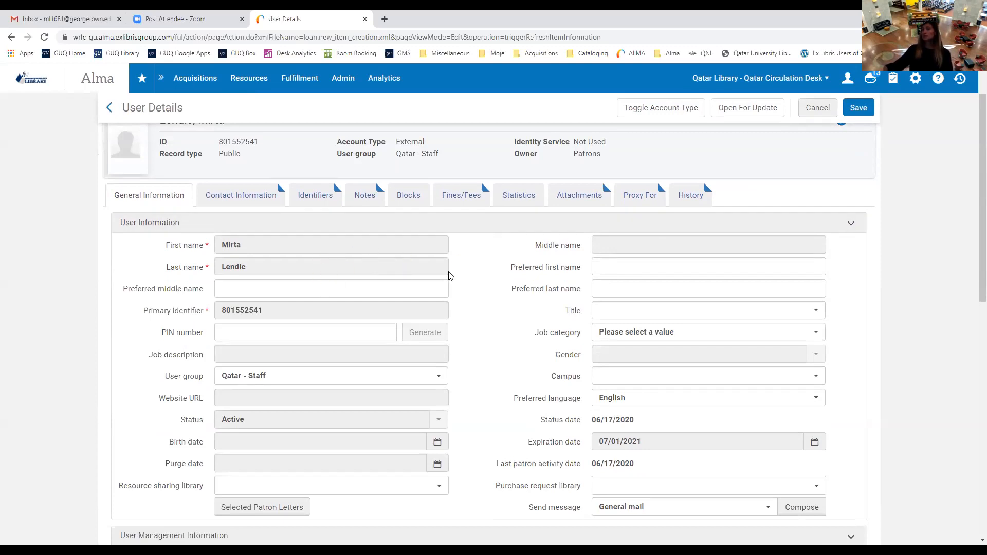
{"action": "scroll", "coordinate": [457, 277], "scroll_direction": "up", "scroll_amount": 1}
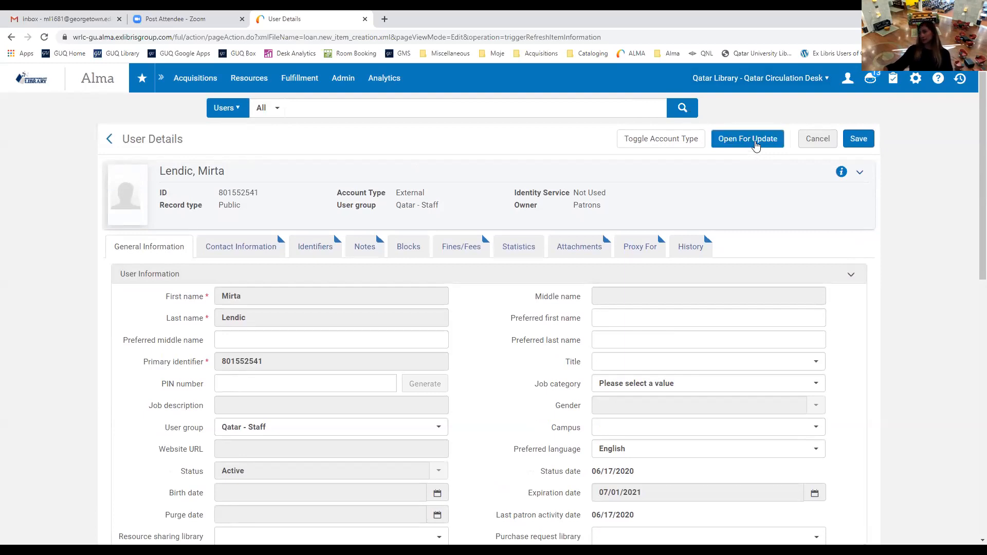
Open the user record for update, protecting its fields from synchronization overwrites.
{"action": "left_click", "coordinate": [755, 148]}
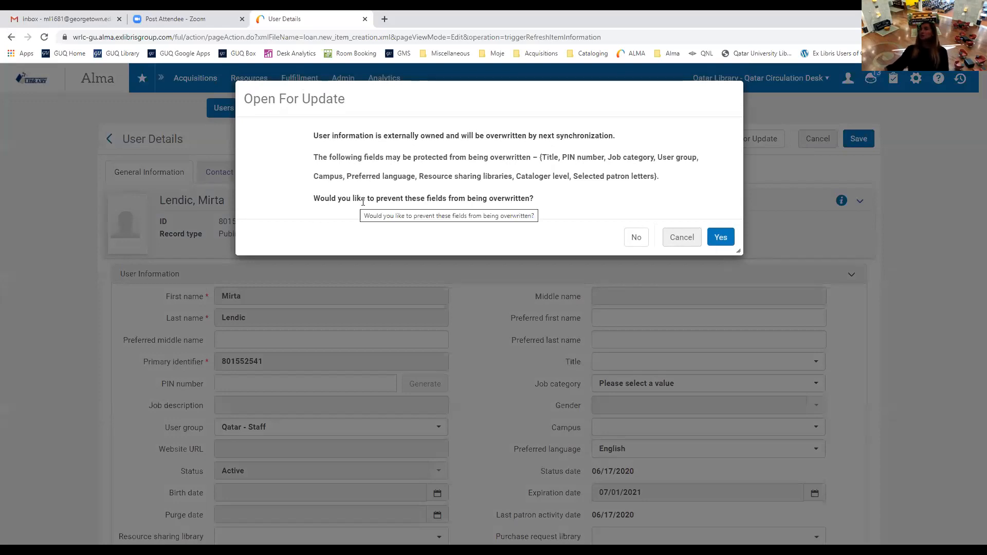
{"action": "left_click", "coordinate": [727, 238]}
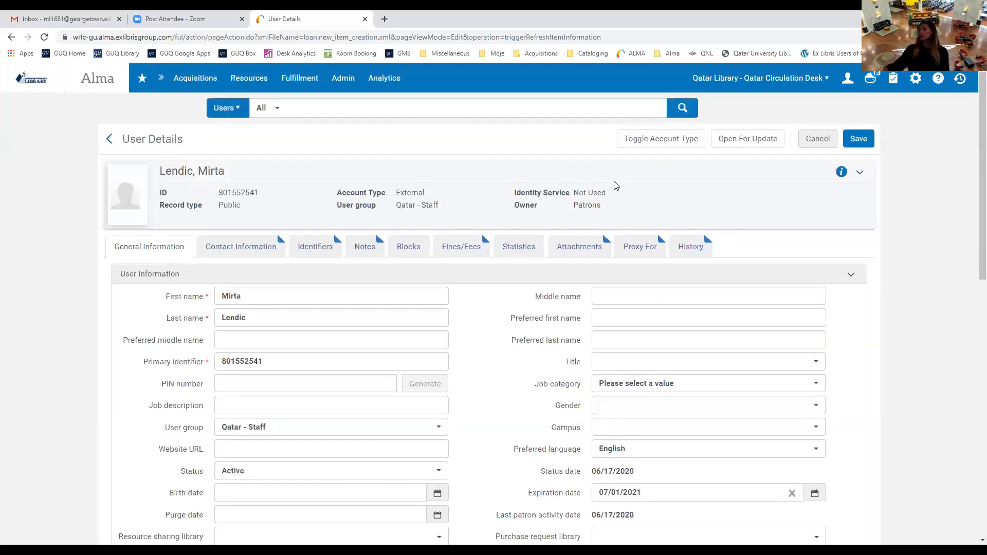
{"action": "scroll", "coordinate": [302, 350], "scroll_direction": "down", "scroll_amount": 1}
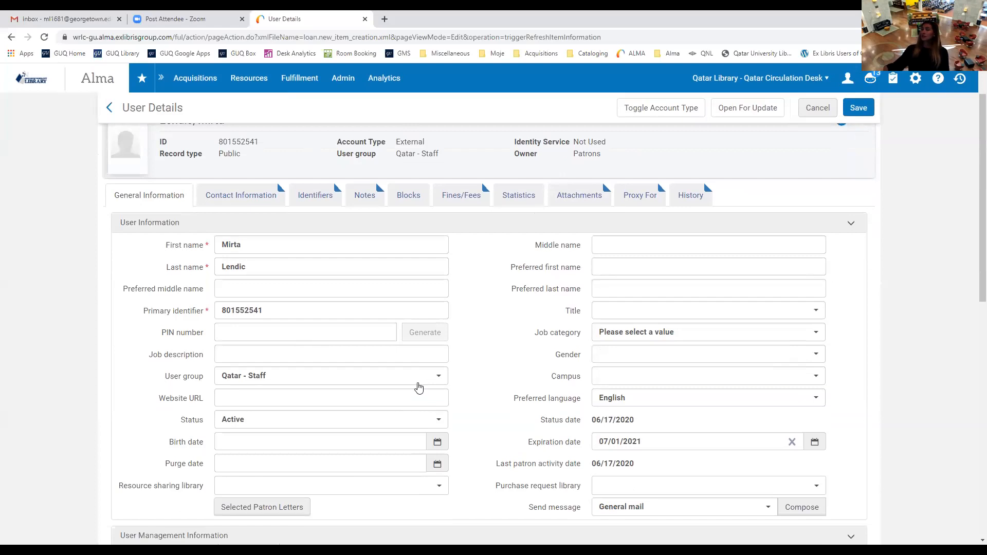
Confirm the user group (Qatar - Staff), name and primary identifier fields are editable, leaving them unchanged.
{"action": "left_click", "coordinate": [440, 380]}
{"action": "left_click", "coordinate": [440, 379]}
{"action": "left_click", "coordinate": [249, 247]}
{"action": "left_click", "coordinate": [260, 269]}
{"action": "left_click", "coordinate": [282, 311]}
{"action": "left_click", "coordinate": [463, 283]}
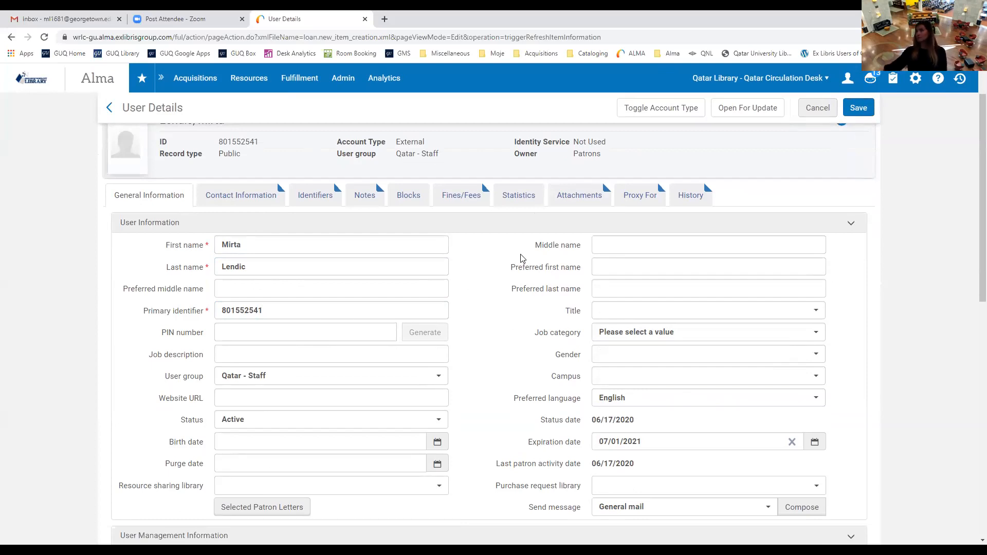
{"action": "scroll", "coordinate": [532, 275], "scroll_direction": "down", "scroll_amount": 3}
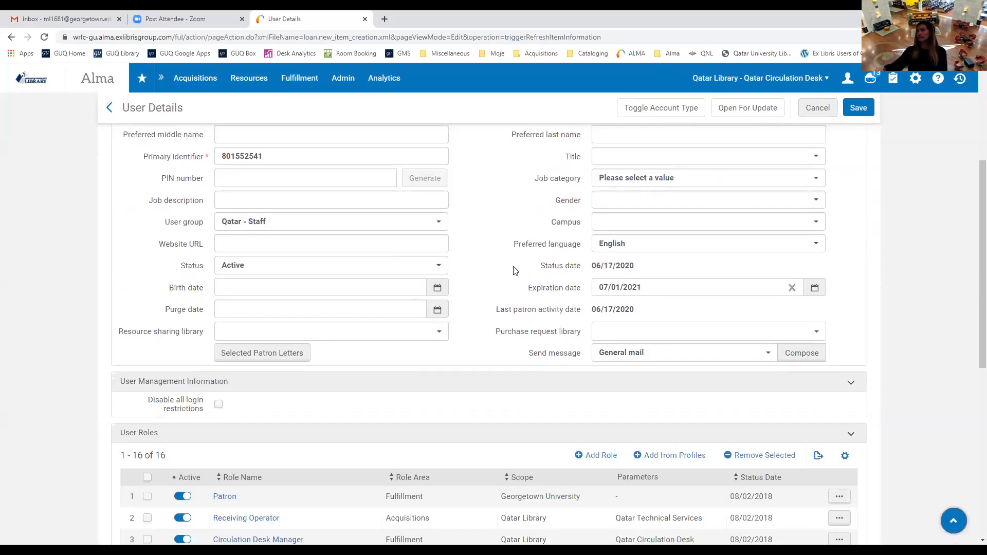
{"action": "scroll", "coordinate": [514, 262], "scroll_direction": "up", "scroll_amount": 1}
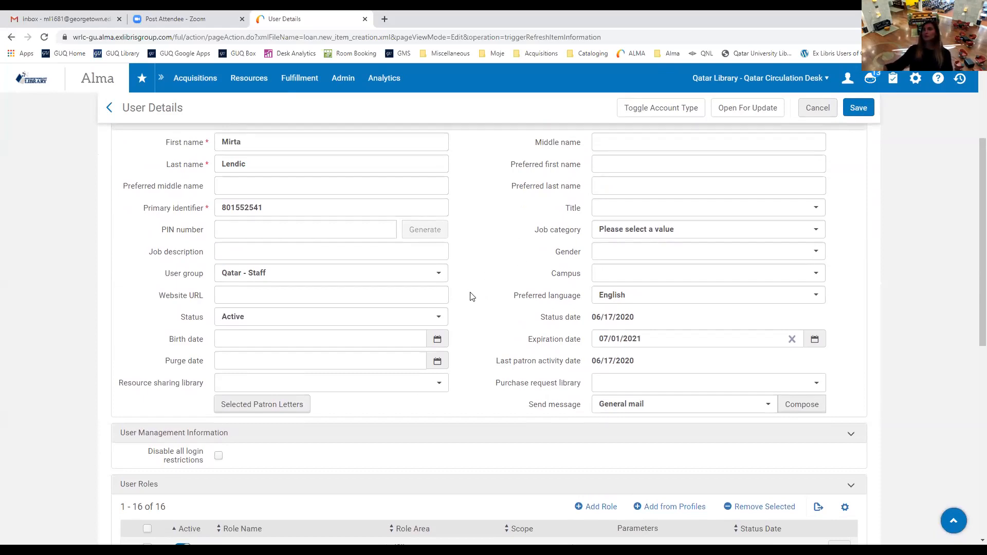
{"action": "left_click", "coordinate": [439, 318]}
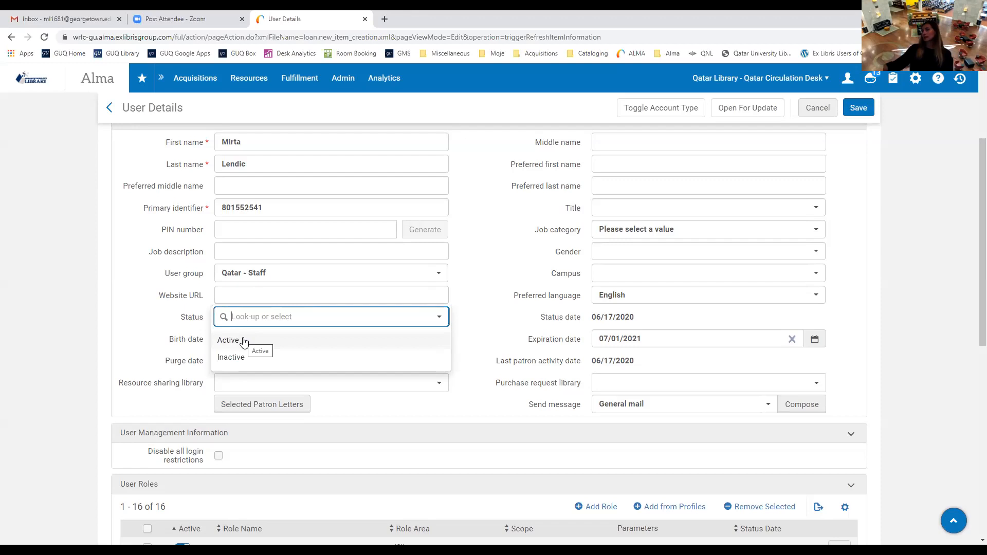
{"action": "left_click", "coordinate": [244, 342]}
{"action": "left_click", "coordinate": [441, 319]}
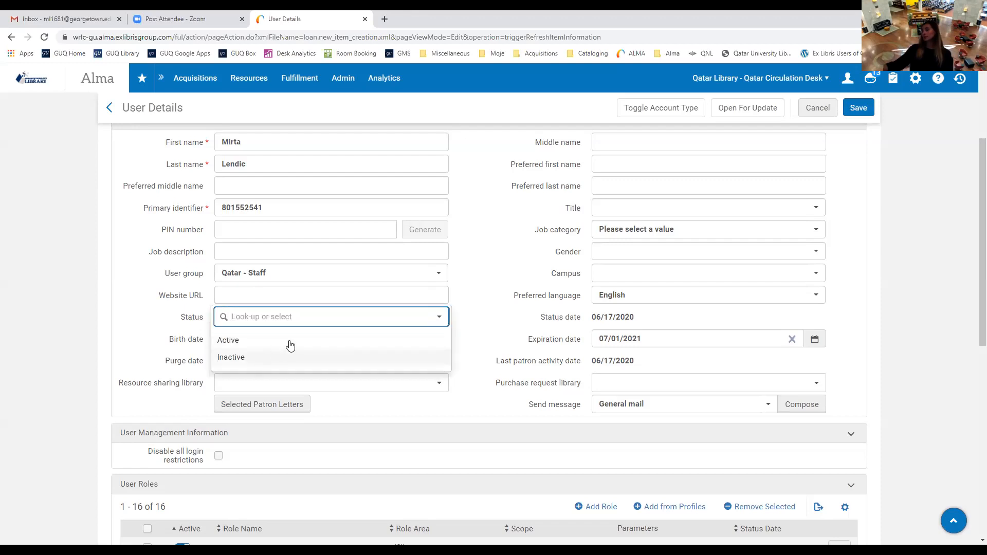
{"action": "left_click", "coordinate": [503, 290]}
{"action": "left_click", "coordinate": [496, 233]}
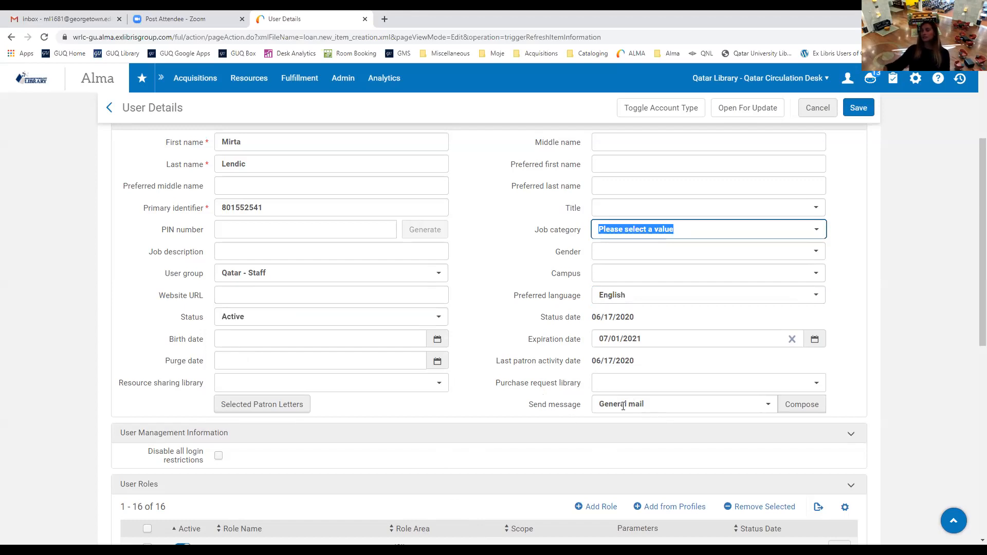
{"action": "scroll", "coordinate": [643, 390], "scroll_direction": "down", "scroll_amount": 1}
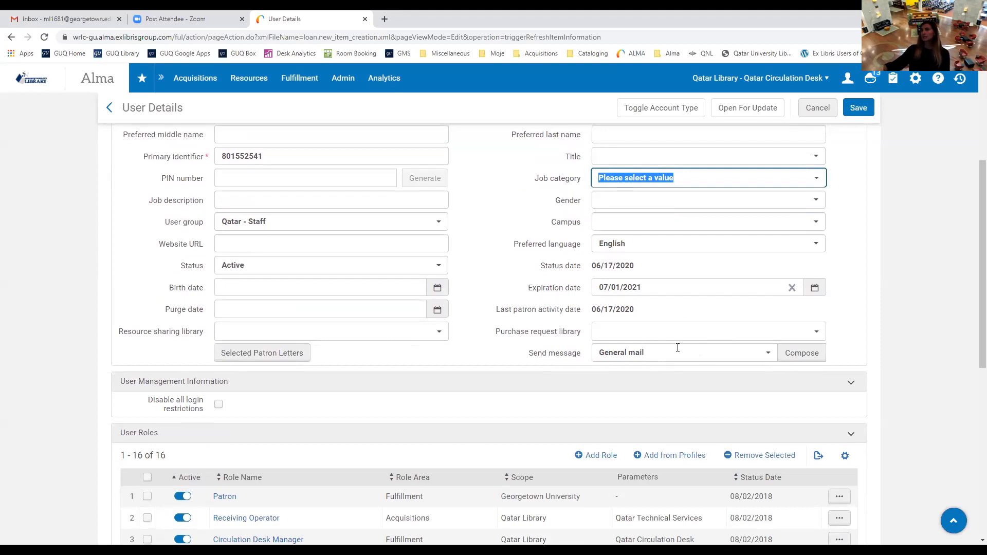
{"action": "left_click", "coordinate": [806, 354]}
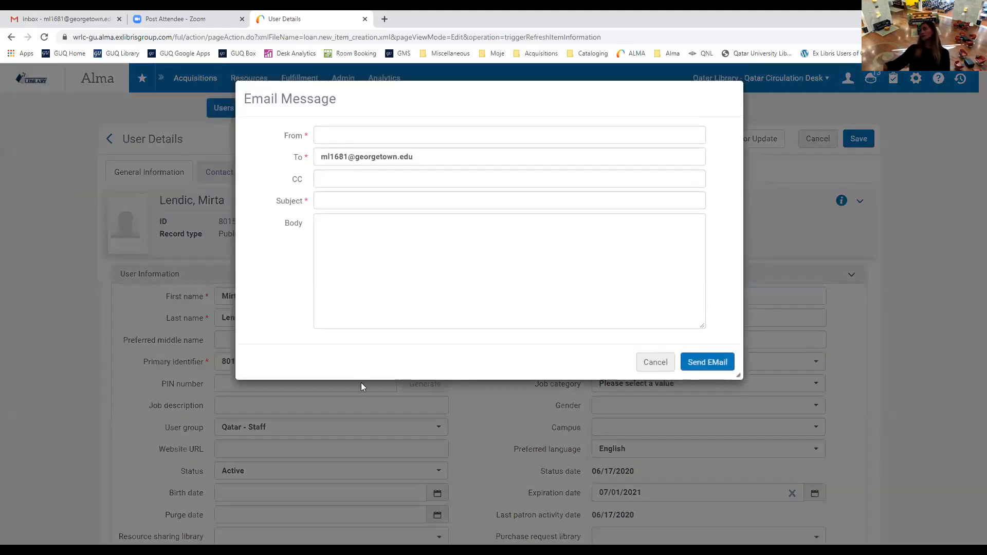
{"action": "left_click", "coordinate": [323, 201]}
{"action": "left_click", "coordinate": [719, 211]}
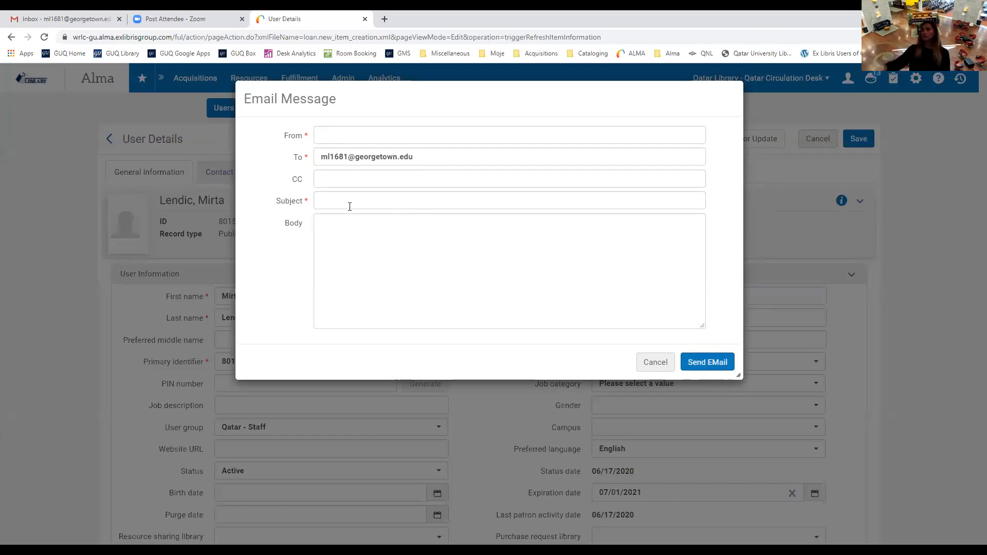
{"action": "left_click", "coordinate": [348, 136]}
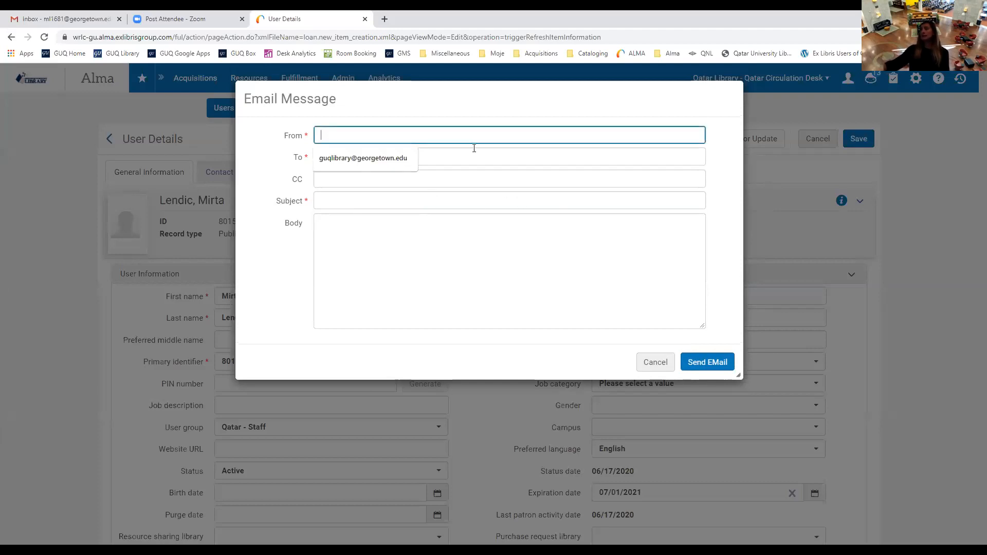
{"action": "left_click", "coordinate": [362, 159]}
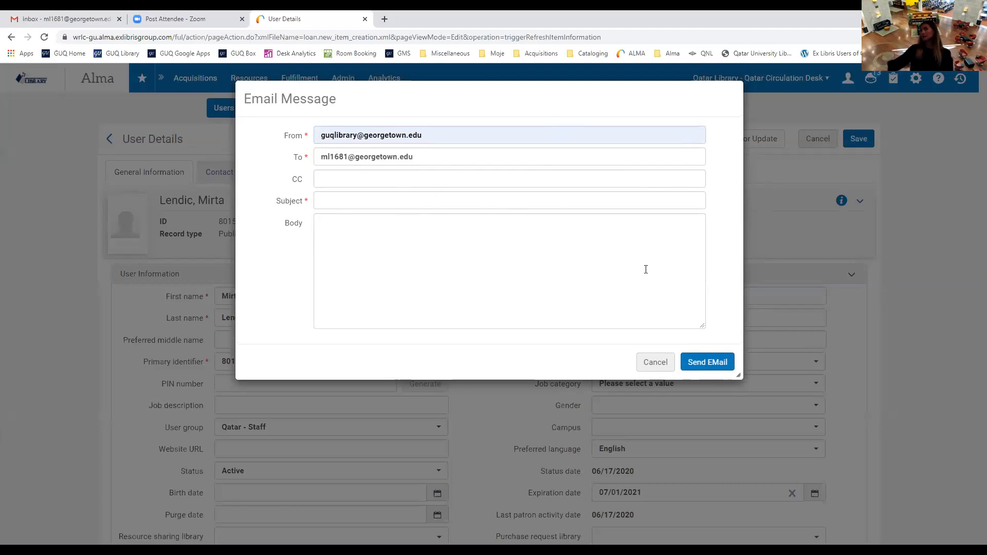
{"action": "left_click", "coordinate": [659, 368]}
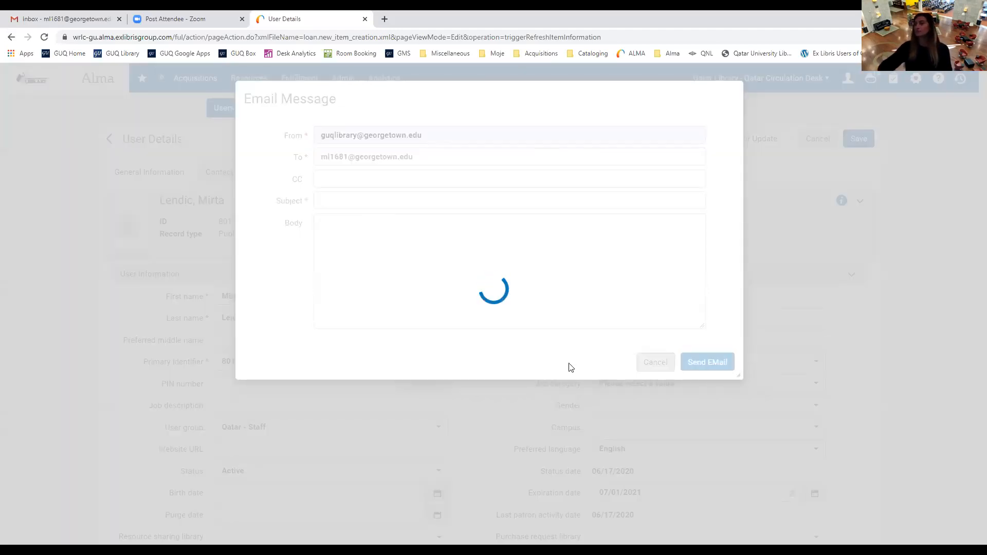
{"action": "scroll", "coordinate": [382, 384], "scroll_direction": "down", "scroll_amount": 5}
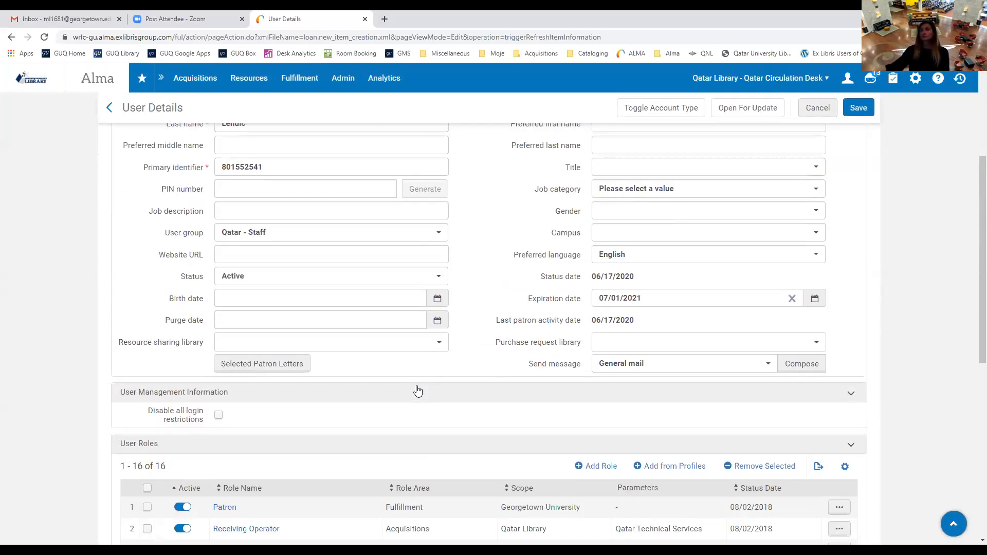
{"action": "scroll", "coordinate": [537, 364], "scroll_direction": "down", "scroll_amount": 1}
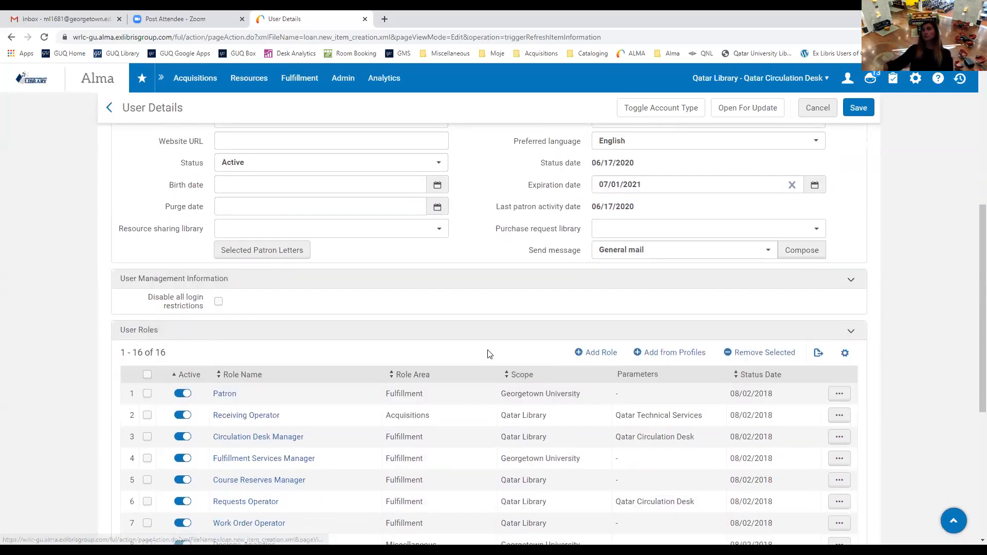
{"action": "scroll", "coordinate": [452, 342], "scroll_direction": "down", "scroll_amount": 3}
{"action": "scroll", "coordinate": [449, 343], "scroll_direction": "down", "scroll_amount": 2}
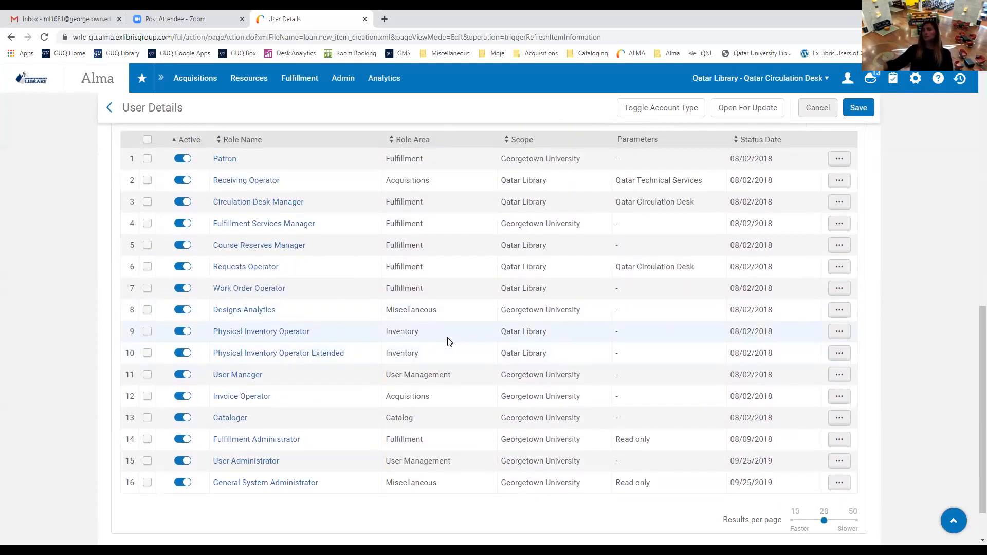
{"action": "scroll", "coordinate": [426, 351], "scroll_direction": "up", "scroll_amount": 1}
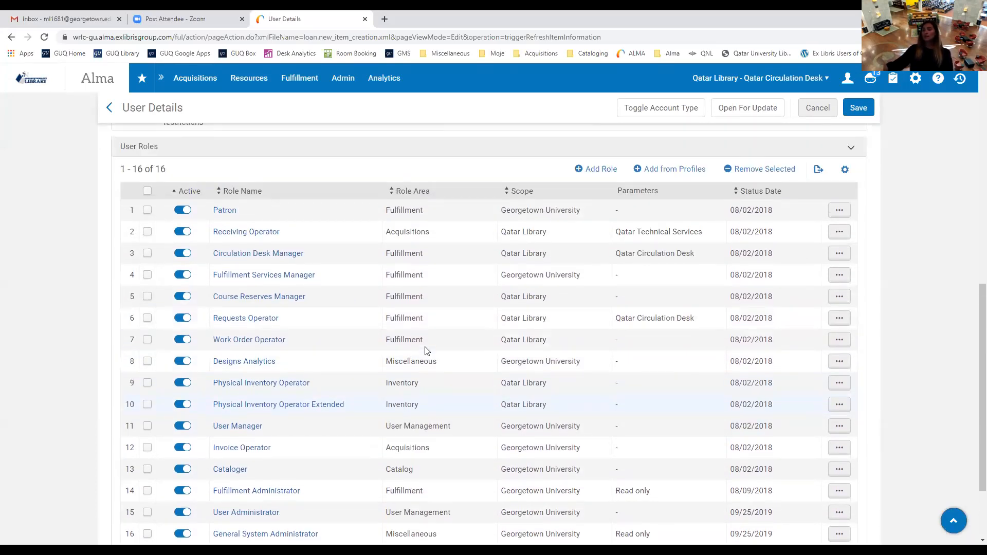
{"action": "scroll", "coordinate": [426, 351], "scroll_direction": "up", "scroll_amount": 1}
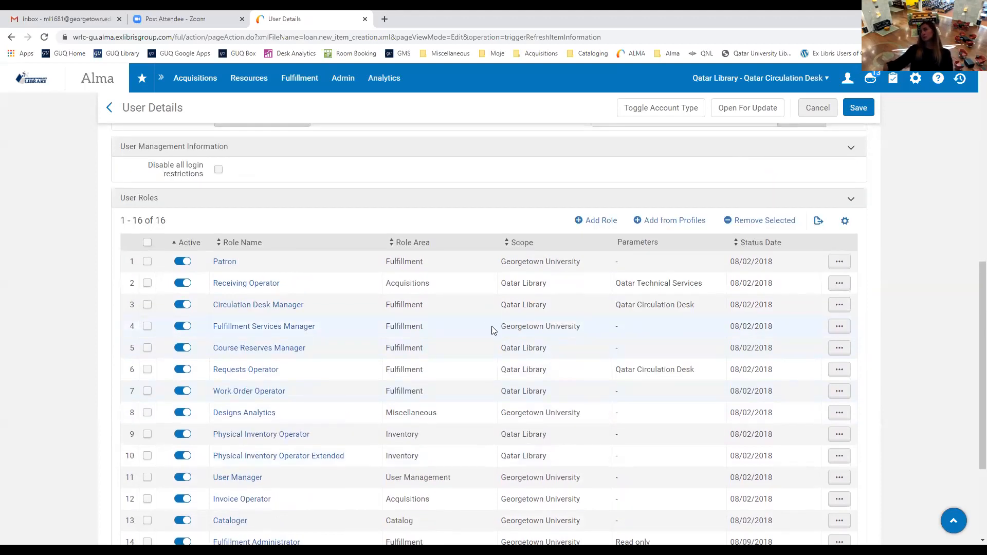
{"action": "scroll", "coordinate": [533, 324], "scroll_direction": "up", "scroll_amount": 1}
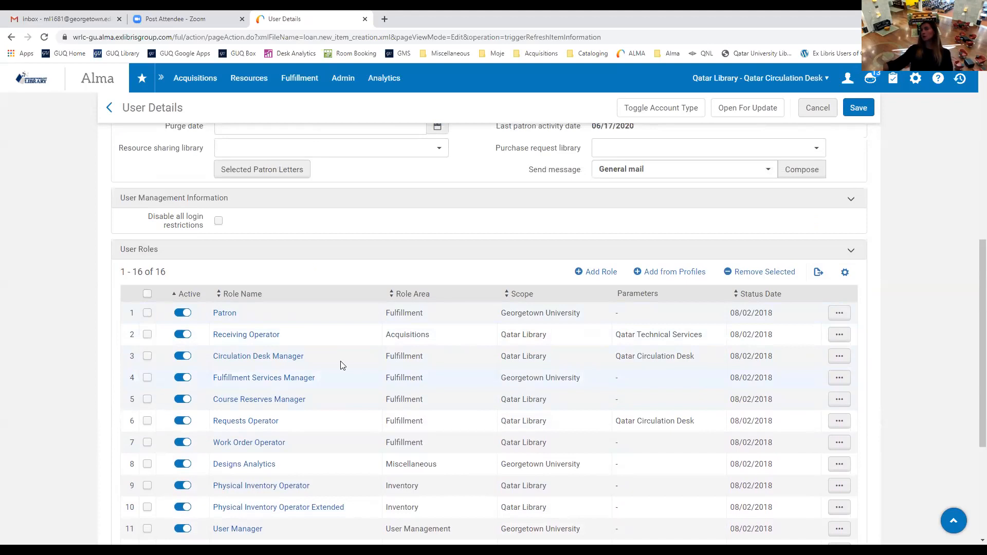
{"action": "scroll", "coordinate": [199, 463], "scroll_direction": "down", "scroll_amount": 3}
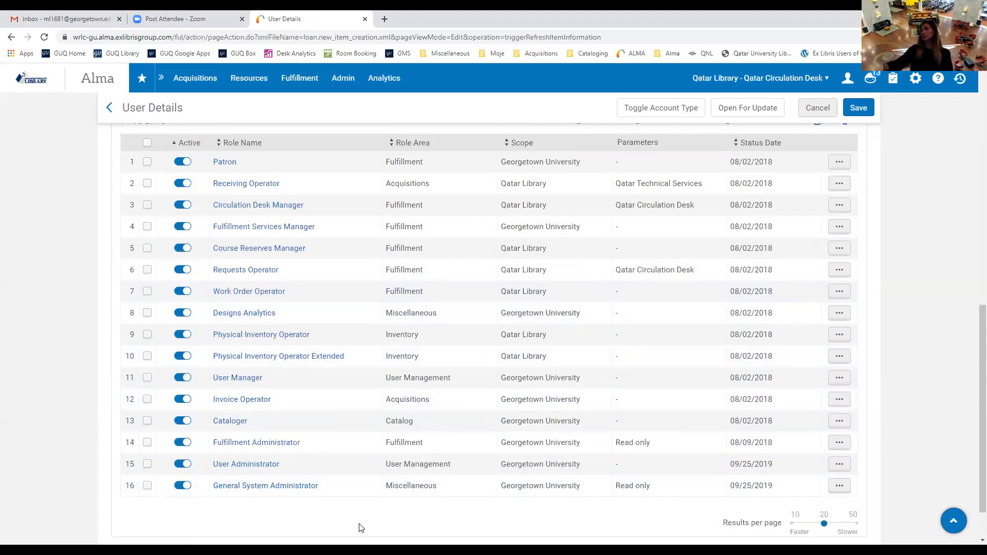
{"action": "scroll", "coordinate": [360, 523], "scroll_direction": "up", "scroll_amount": 3}
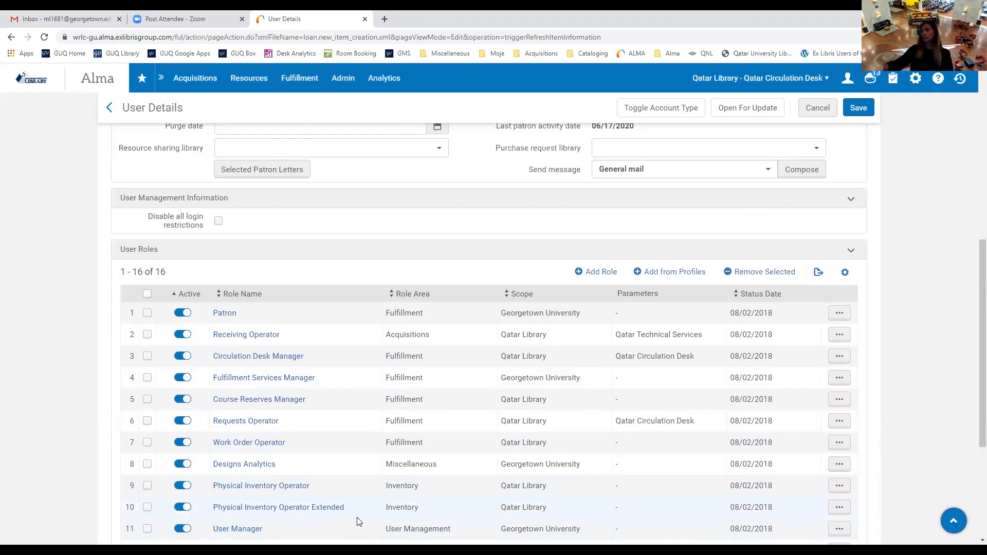
{"action": "scroll", "coordinate": [360, 521], "scroll_direction": "up", "scroll_amount": 8}
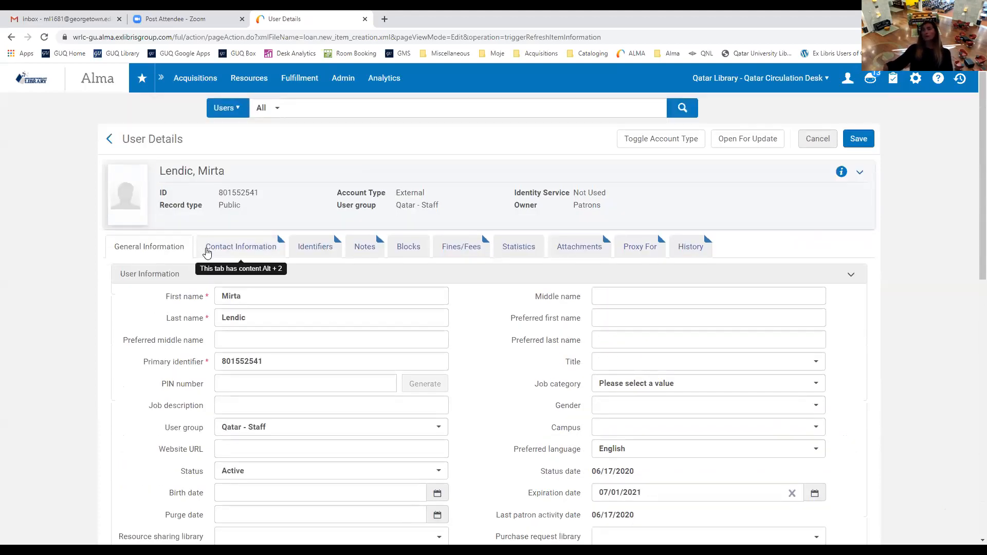
Review the contact details: one work address, one mobile phone and one school email.
{"action": "left_click", "coordinate": [255, 253]}
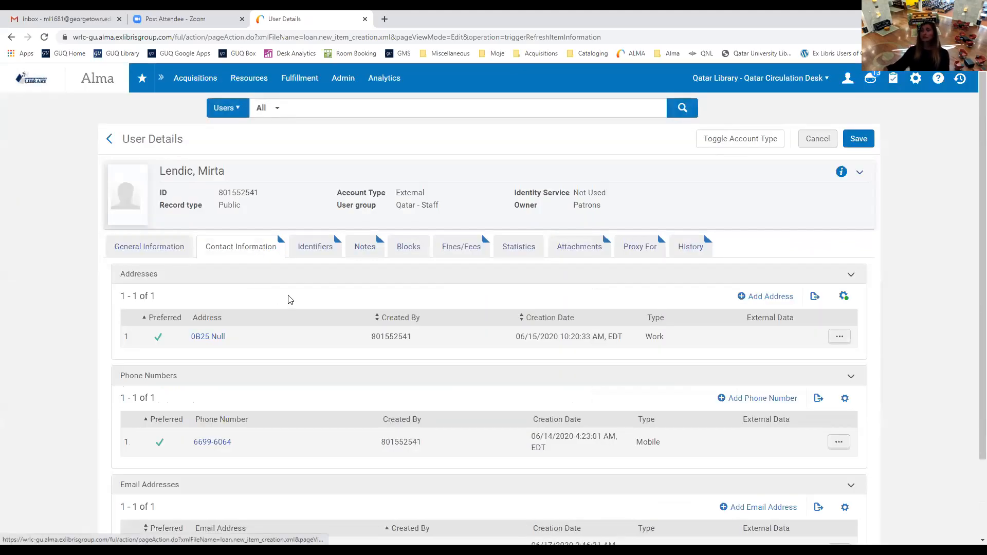
{"action": "scroll", "coordinate": [289, 307], "scroll_direction": "down", "scroll_amount": 3}
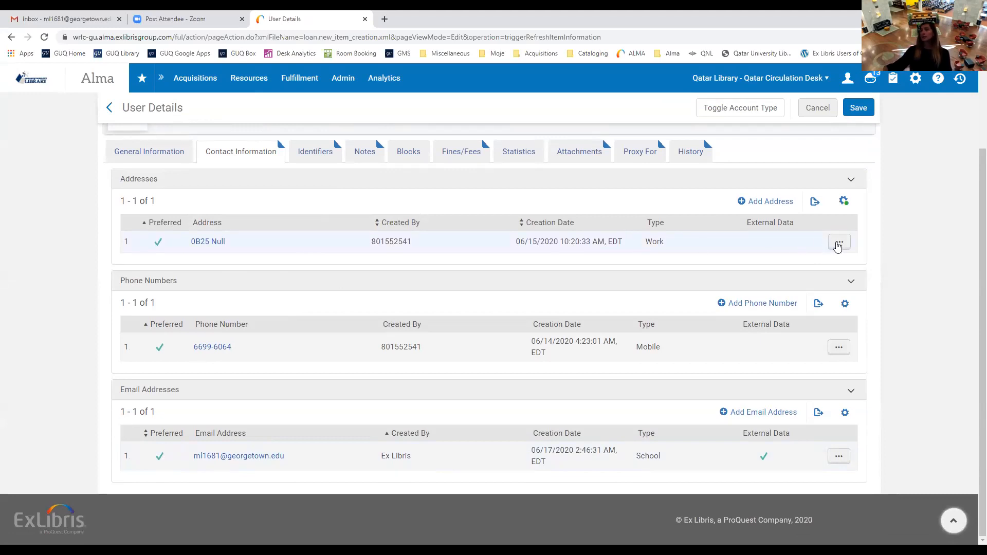
{"action": "left_click", "coordinate": [838, 244]}
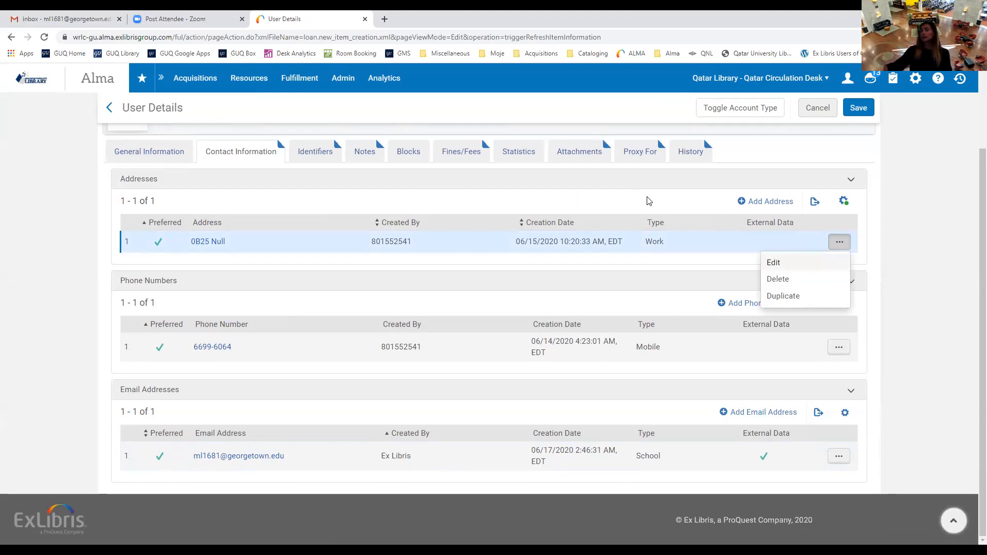
{"action": "left_click", "coordinate": [663, 200]}
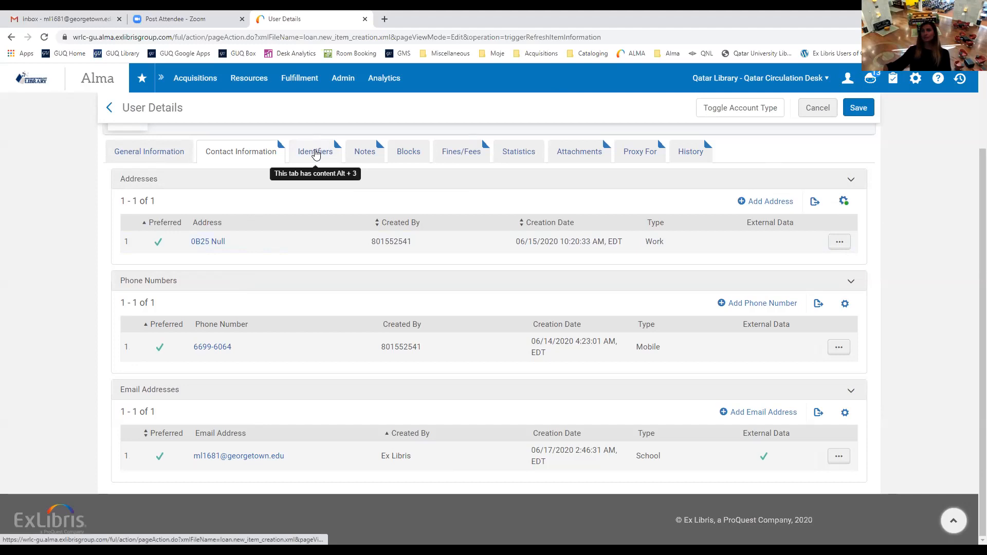
View the identifiers and toggle the Barcode's Active switch off and back on.
{"action": "left_click", "coordinate": [316, 152]}
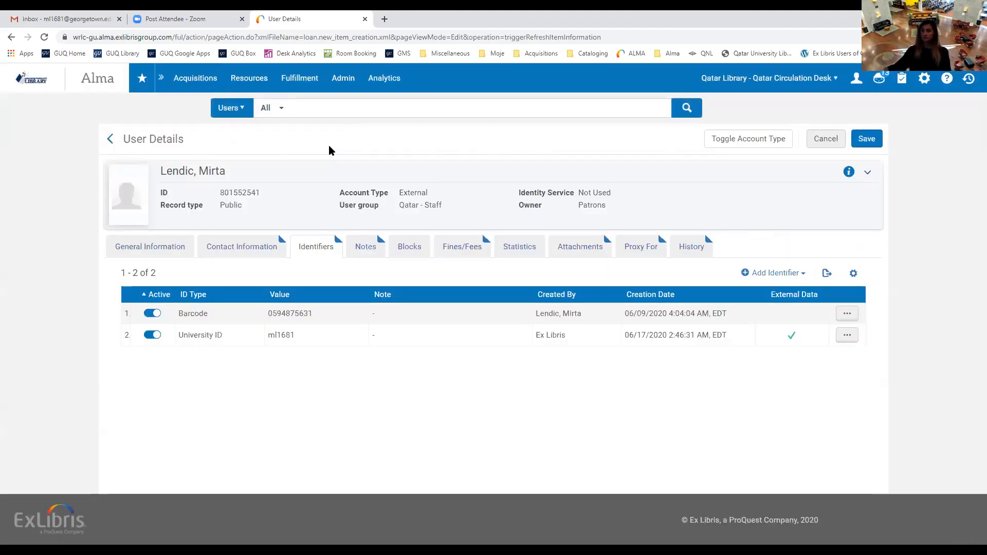
{"action": "double_click", "coordinate": [241, 193]}
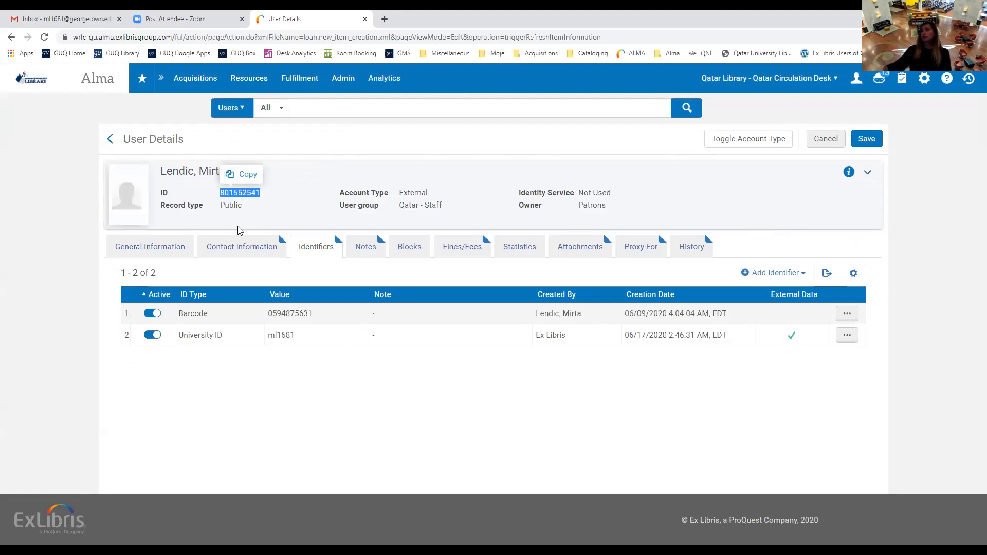
{"action": "left_click", "coordinate": [282, 205]}
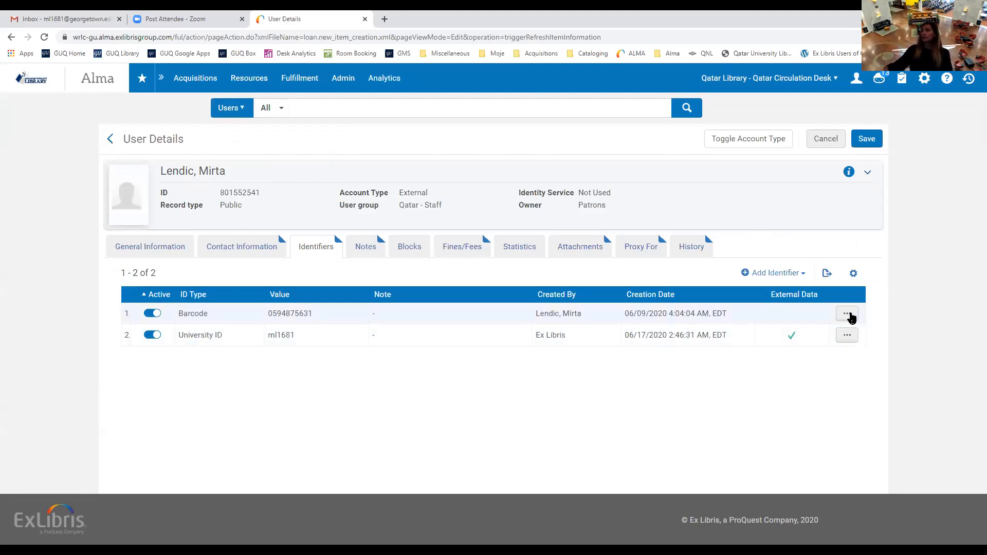
{"action": "left_click", "coordinate": [151, 314]}
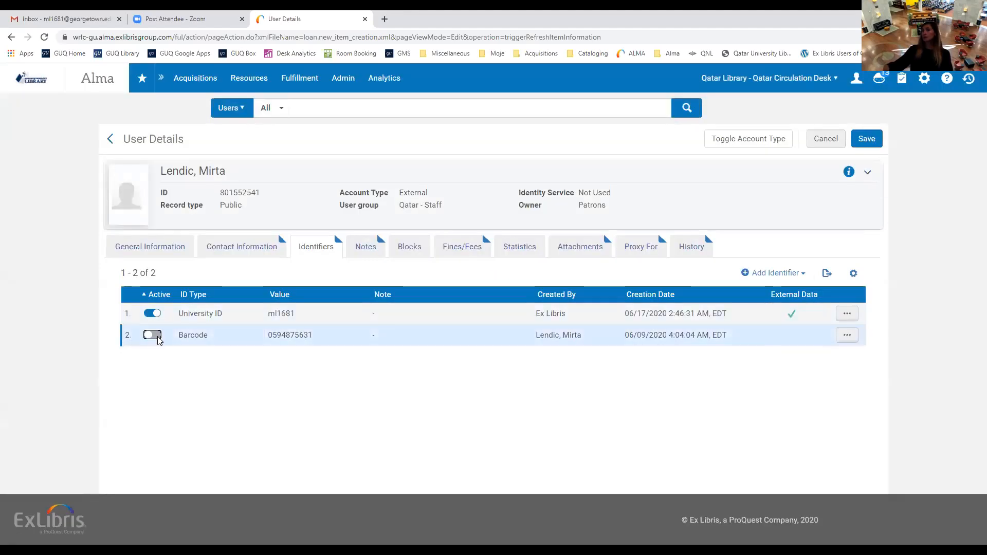
{"action": "left_click", "coordinate": [157, 338]}
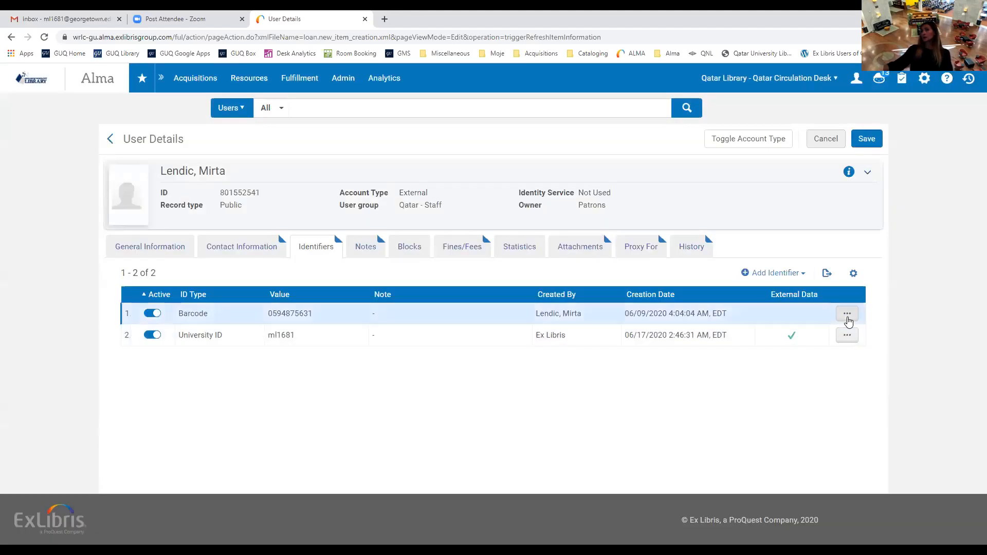
{"action": "left_click", "coordinate": [847, 315]}
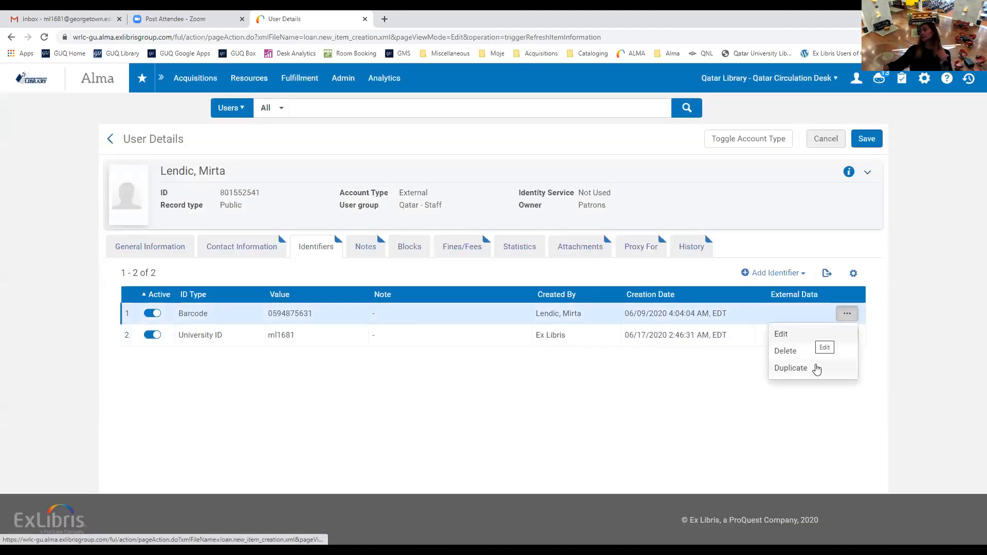
{"action": "left_click", "coordinate": [709, 415]}
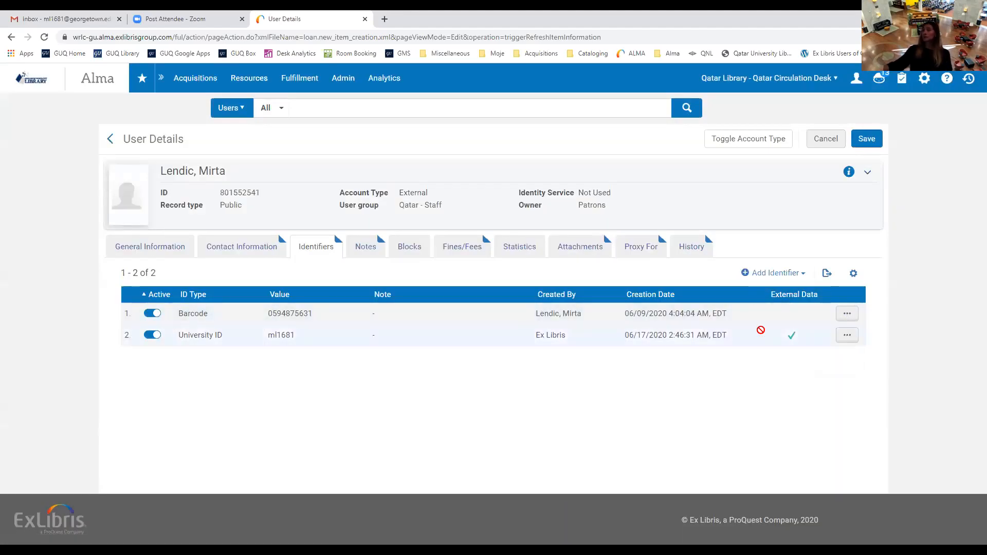
Start a new Additional ID 1 identifier, then close the form without adding it.
{"action": "left_click", "coordinate": [779, 277]}
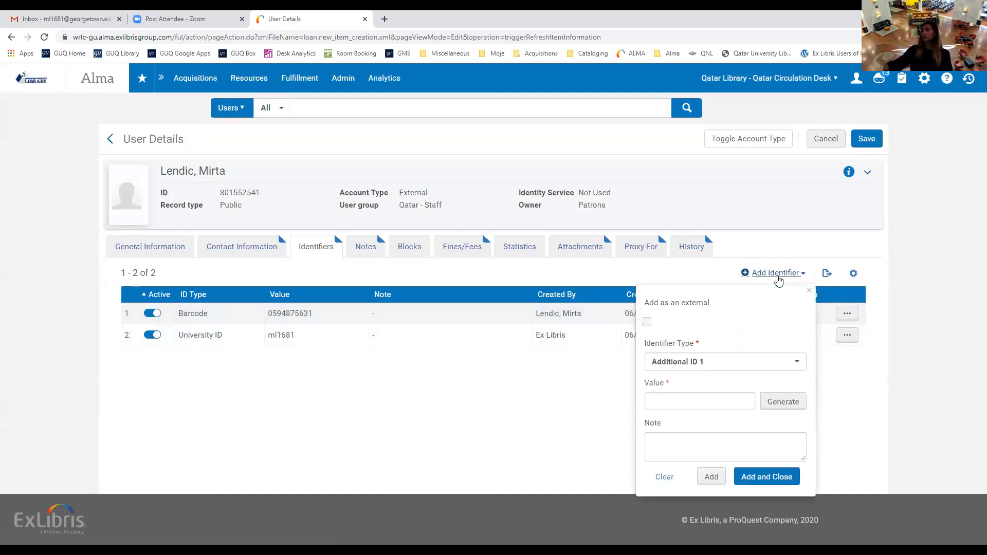
{"action": "left_click", "coordinate": [796, 363]}
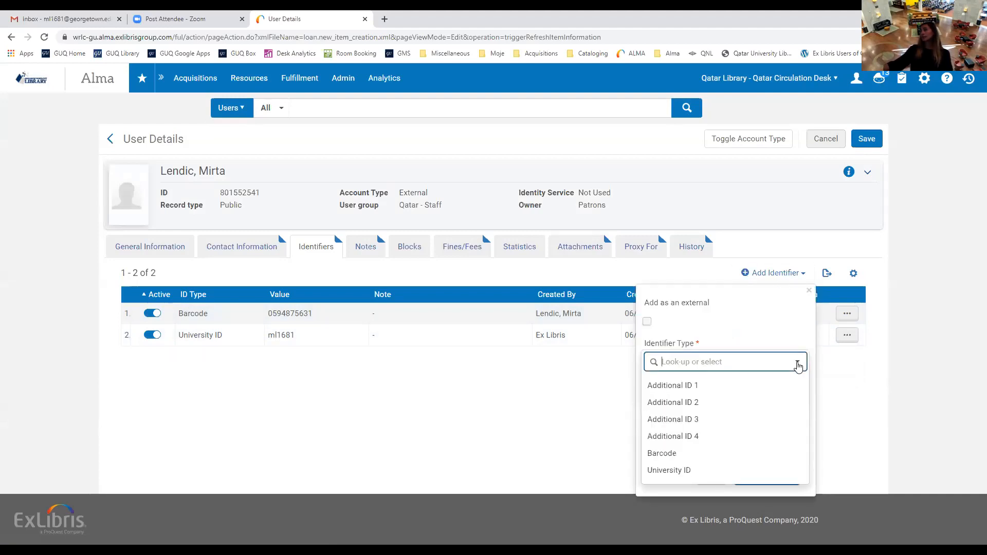
{"action": "left_click", "coordinate": [692, 386]}
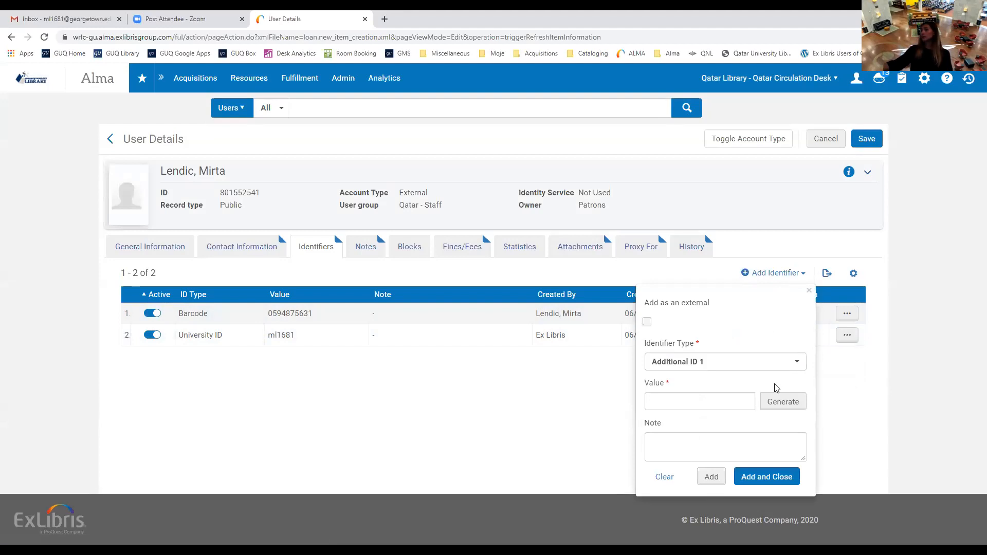
{"action": "left_click", "coordinate": [678, 402]}
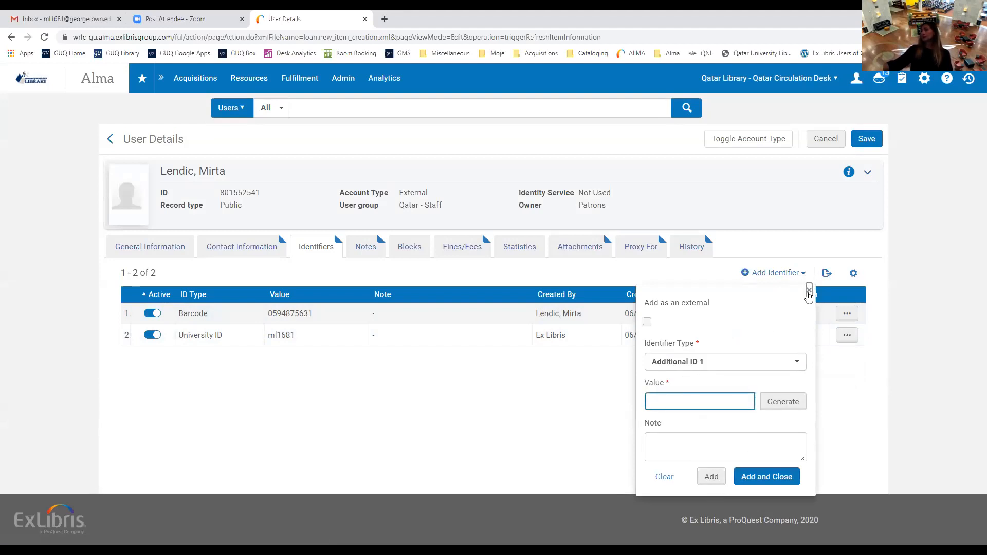
{"action": "left_click", "coordinate": [809, 291]}
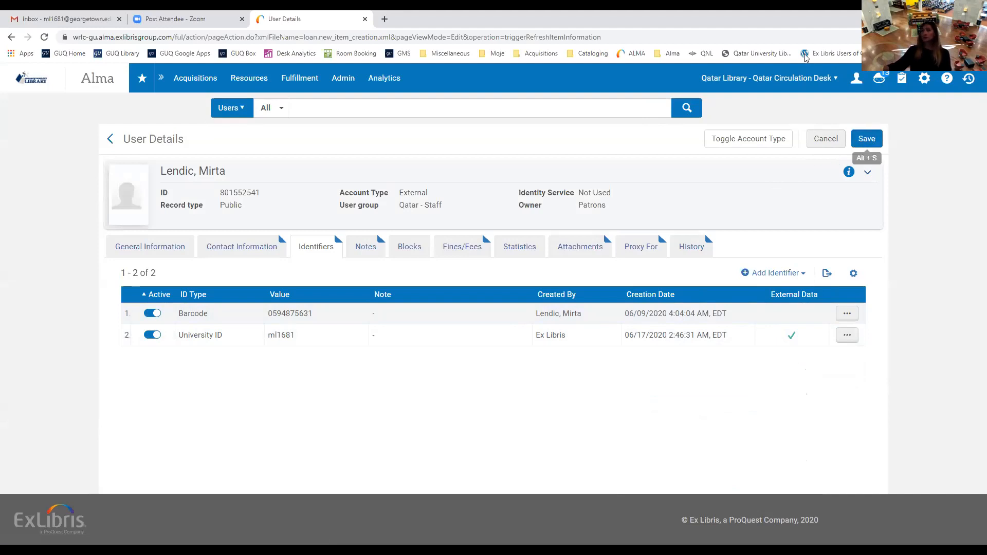
On the Notes tab, start a Circulation note, then close the add-note form without saving.
{"action": "left_click", "coordinate": [361, 250]}
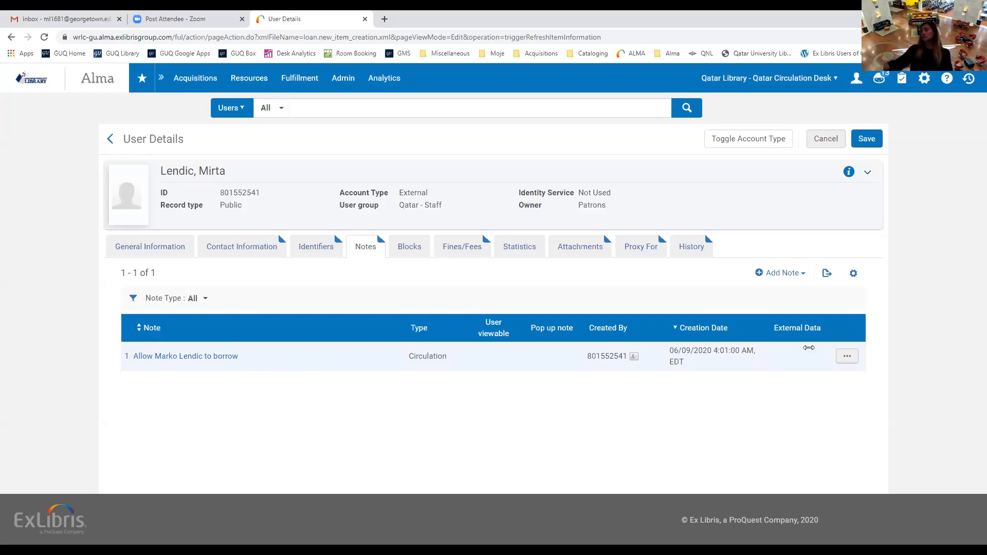
{"action": "left_click", "coordinate": [805, 278]}
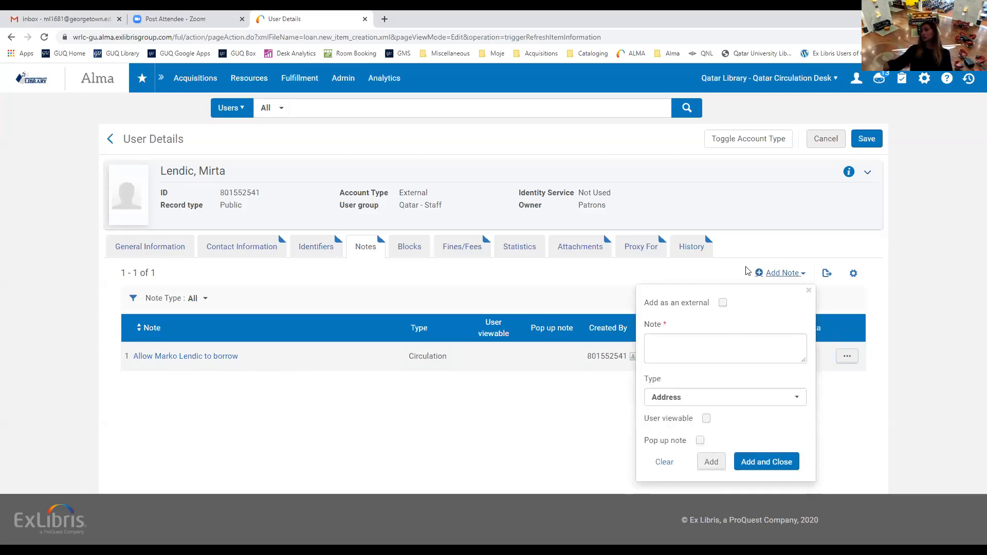
{"action": "left_click", "coordinate": [799, 399]}
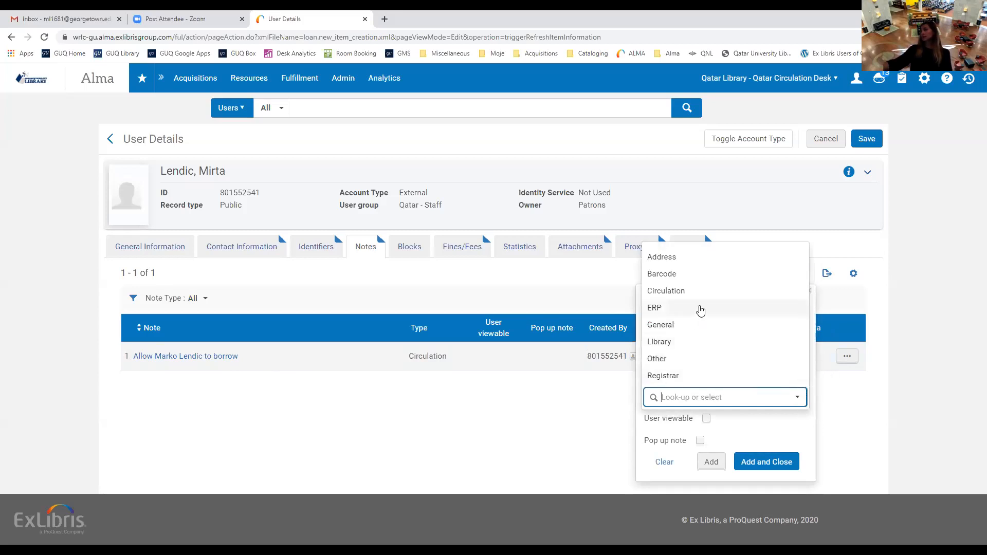
{"action": "left_click", "coordinate": [670, 291]}
{"action": "left_click", "coordinate": [667, 346]}
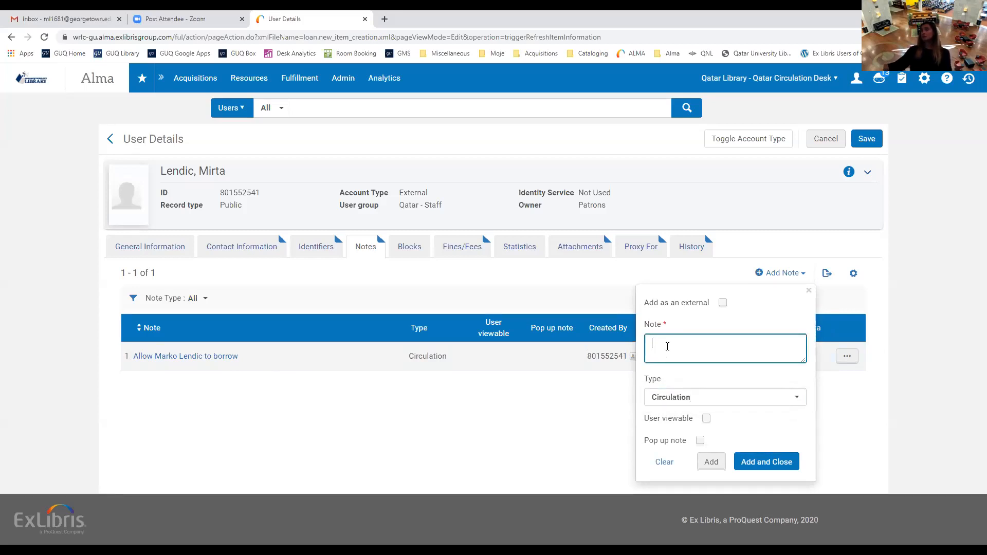
{"action": "left_click", "coordinate": [809, 292]}
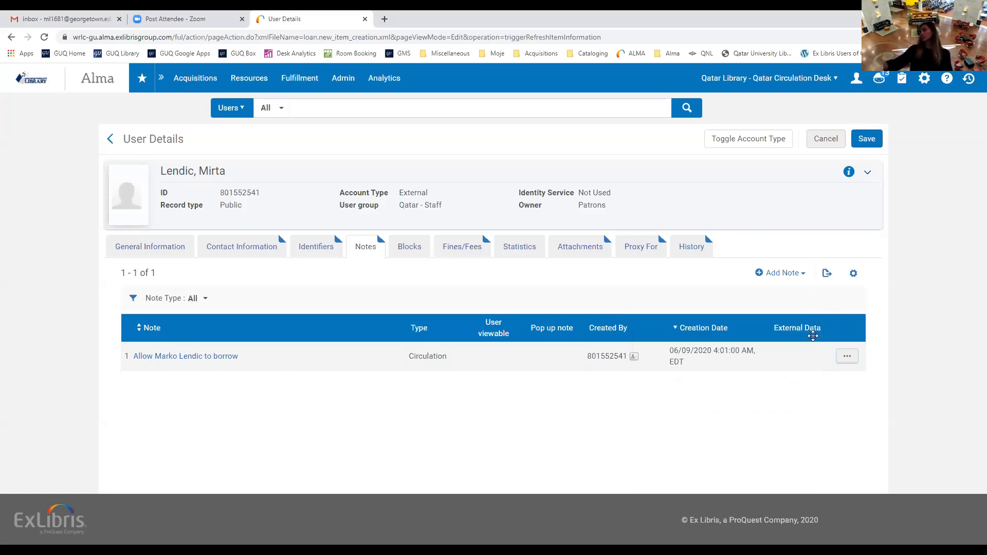
{"action": "left_click", "coordinate": [787, 274]}
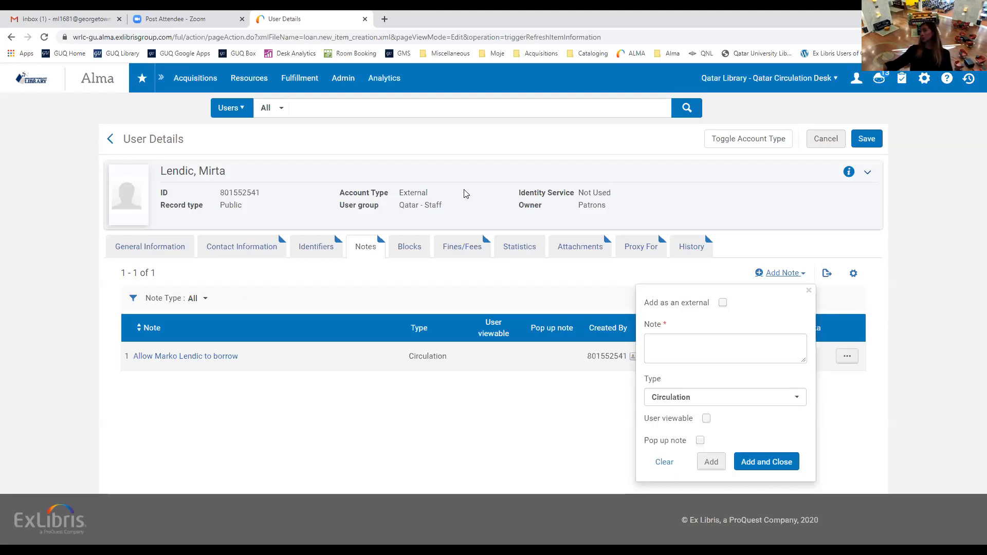
{"action": "left_click", "coordinate": [809, 291]}
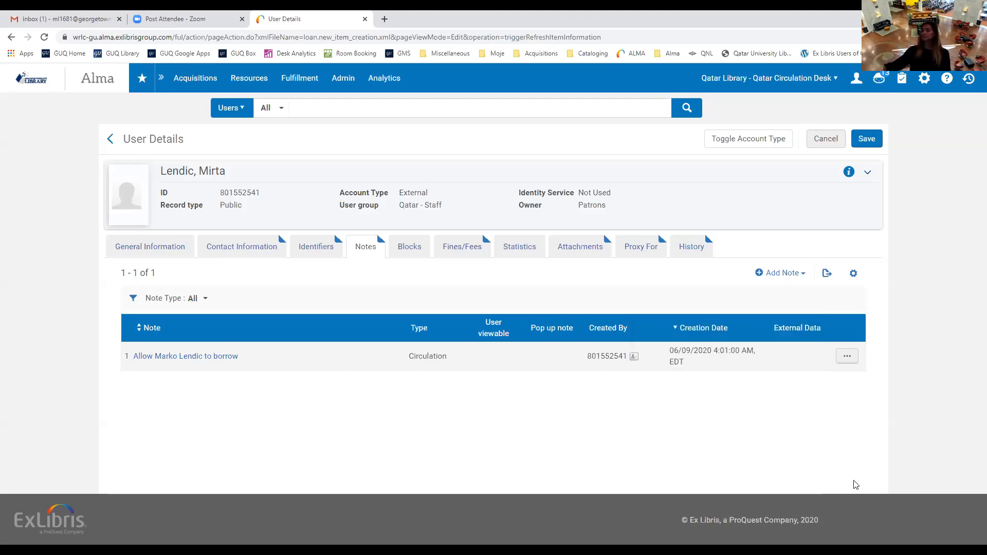
Try a Grad Clearance block without adding it, then view the 10.00 USD Equipment Fine.
{"action": "left_click", "coordinate": [412, 250]}
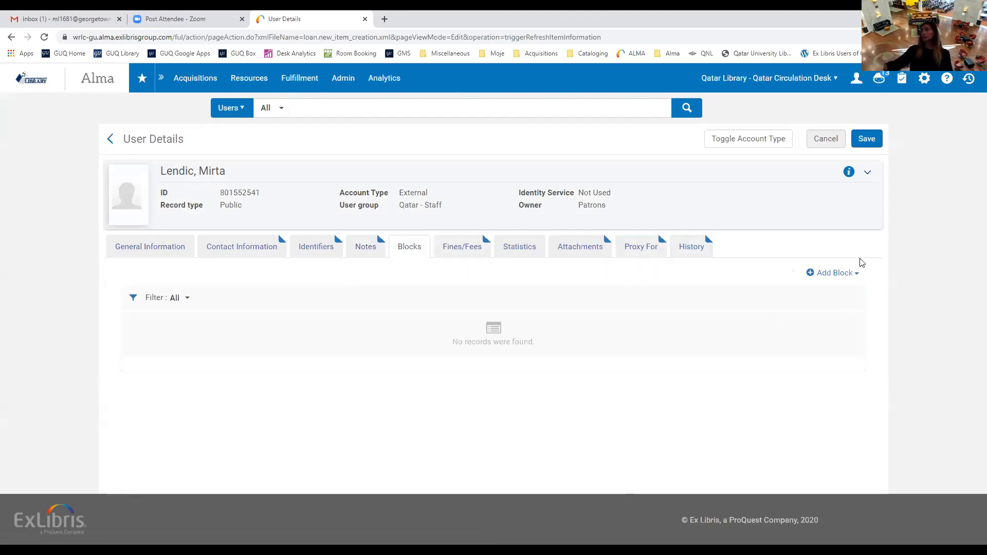
{"action": "left_click", "coordinate": [858, 274]}
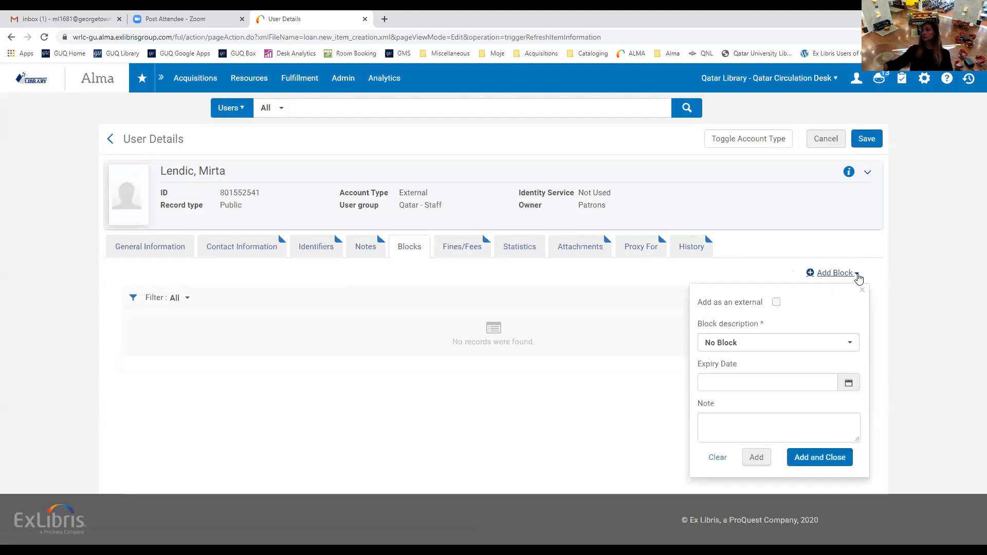
{"action": "left_click", "coordinate": [851, 344]}
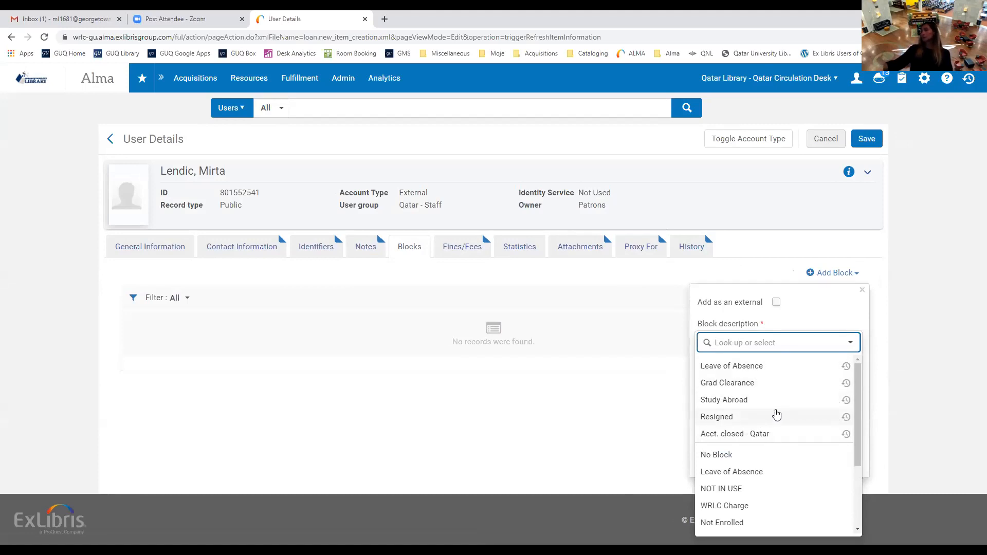
{"action": "left_click", "coordinate": [808, 313]}
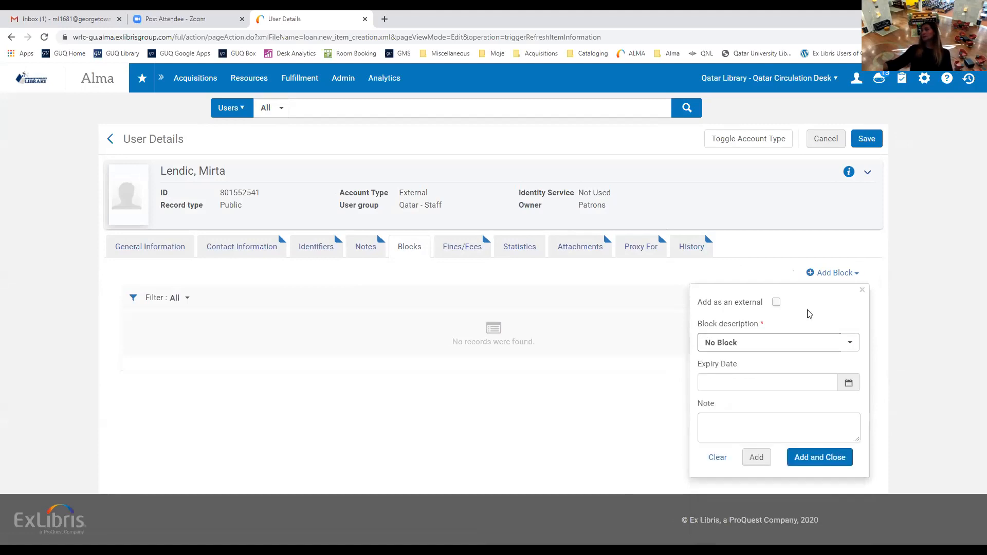
{"action": "left_click", "coordinate": [858, 346]}
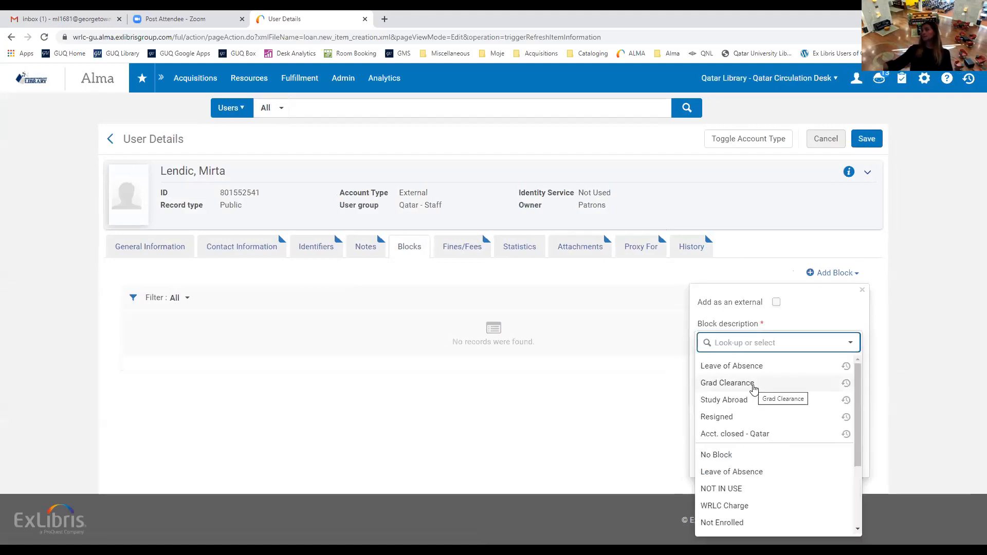
{"action": "left_click", "coordinate": [725, 381]}
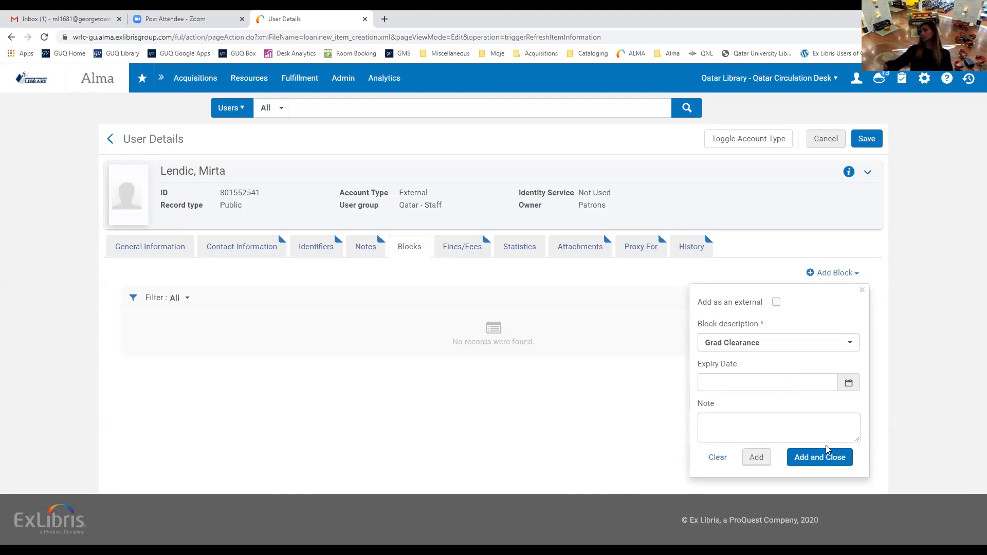
{"action": "left_click", "coordinate": [862, 291]}
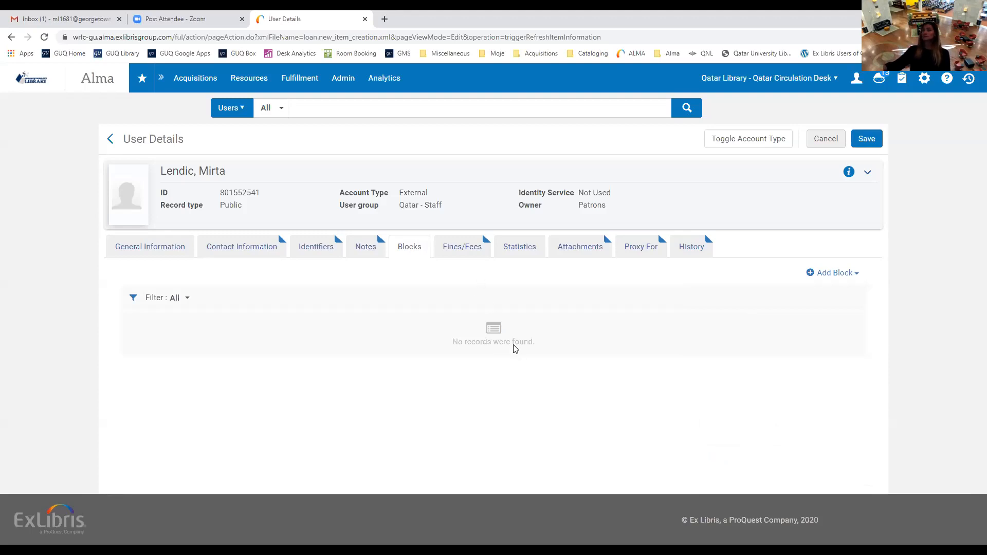
{"action": "left_click", "coordinate": [465, 247]}
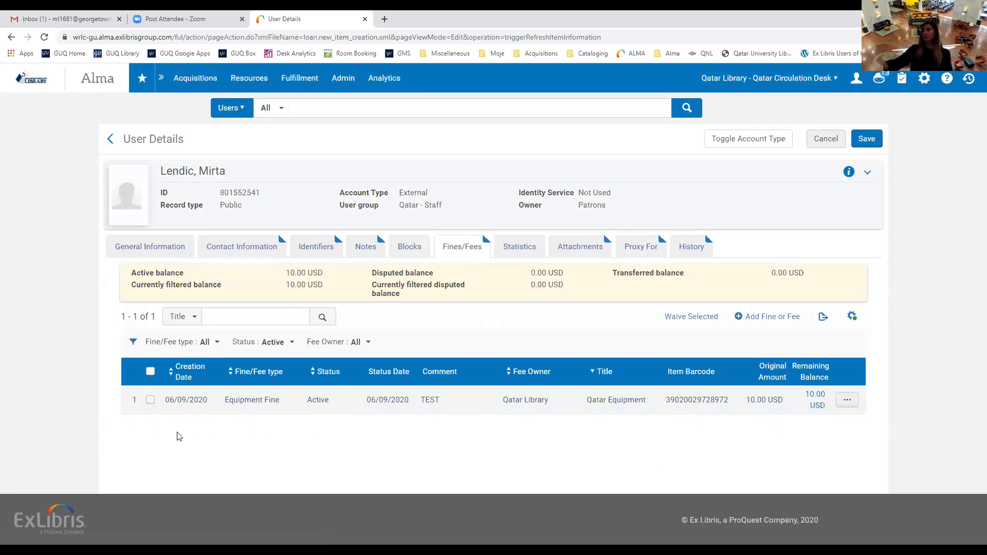
Check the Equipment Fine's hidden values (0.00 USD VAT), then start waiving the 10.00 USD fine.
{"action": "left_click", "coordinate": [150, 401]}
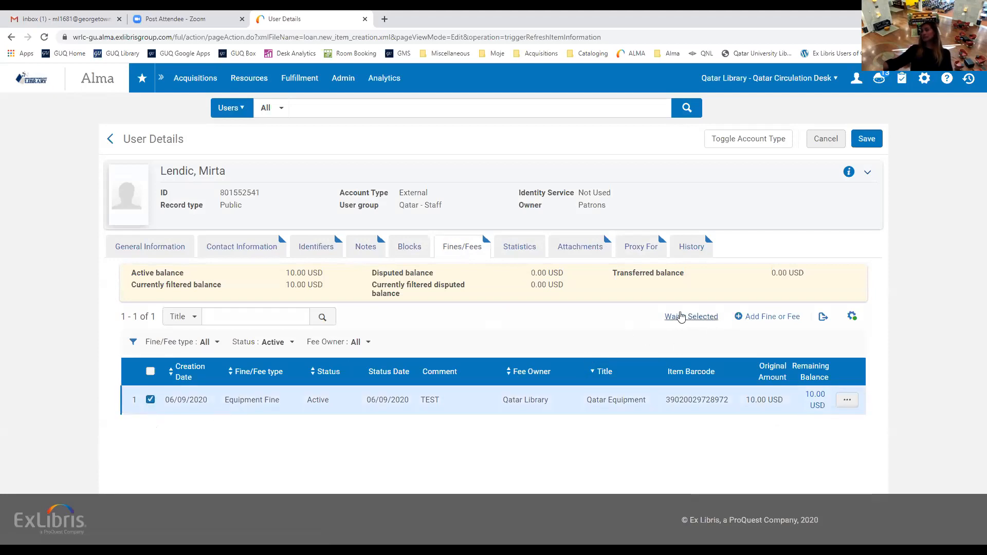
{"action": "left_click", "coordinate": [150, 401]}
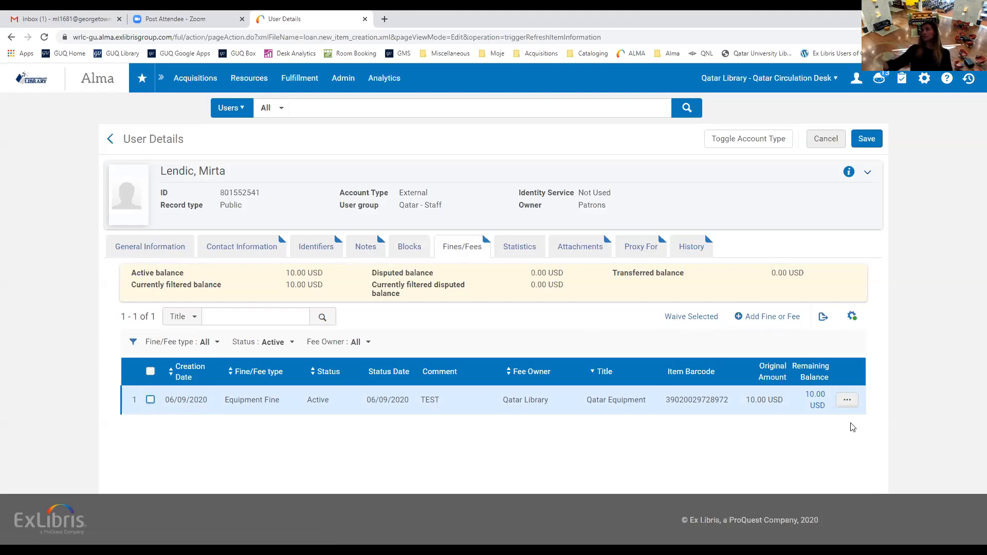
{"action": "left_click", "coordinate": [849, 404]}
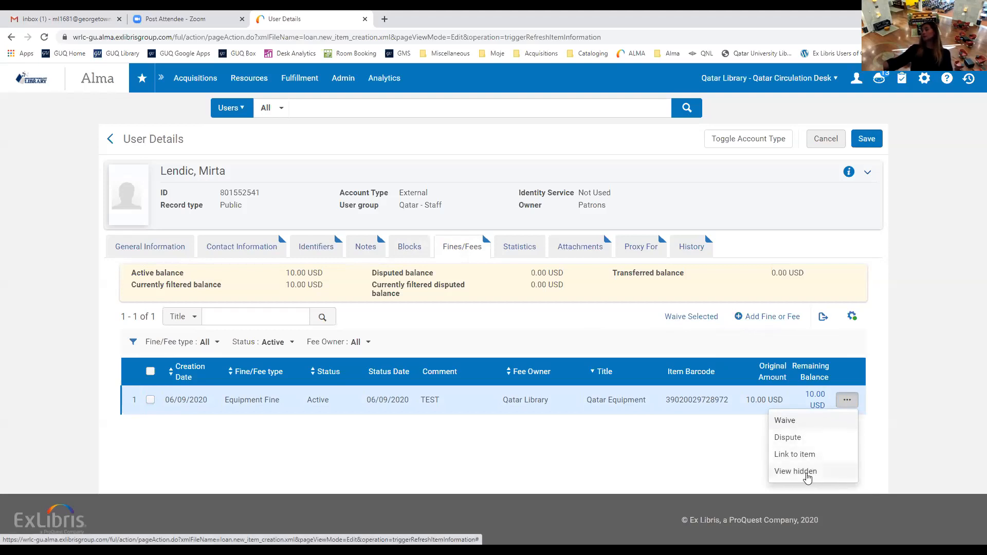
{"action": "left_click", "coordinate": [806, 473]}
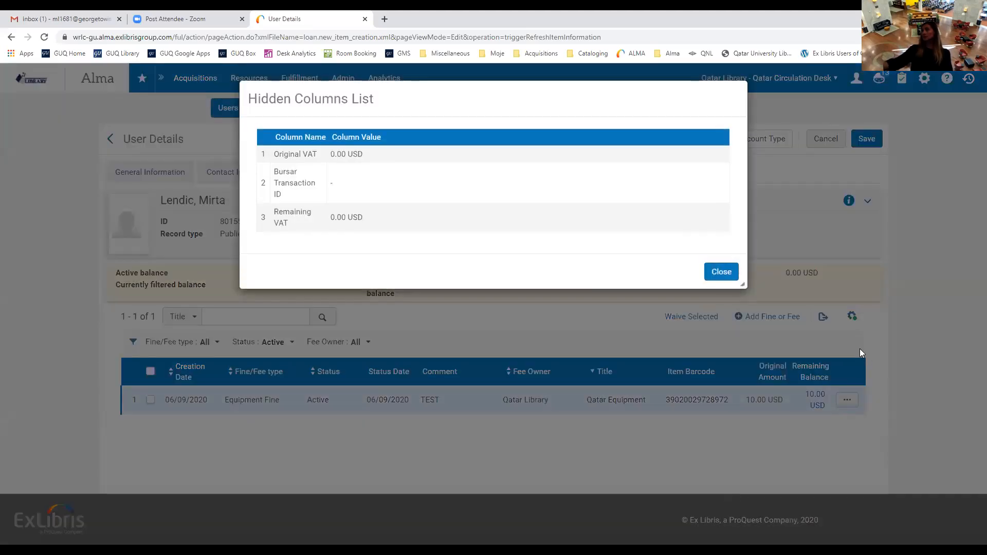
{"action": "left_click", "coordinate": [726, 273]}
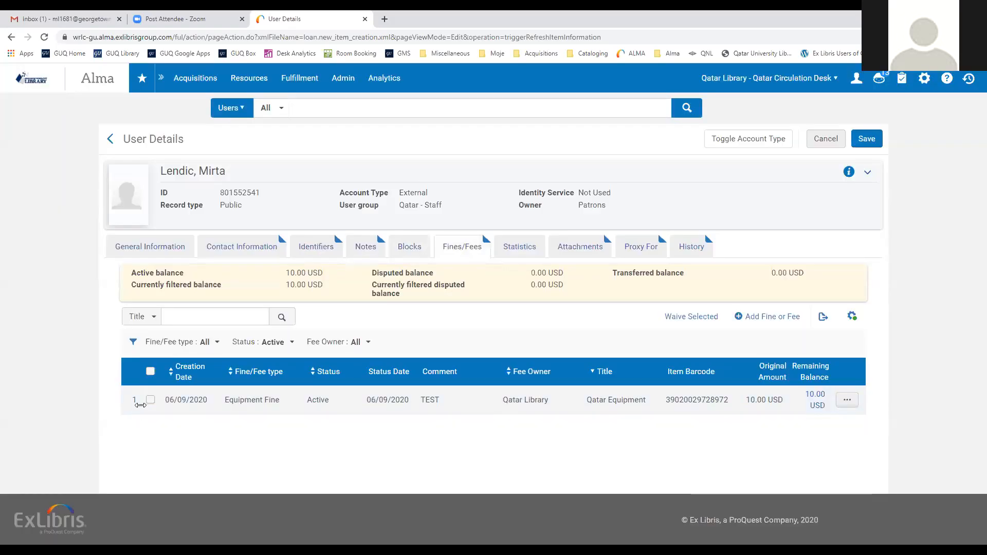
{"action": "left_click", "coordinate": [150, 401]}
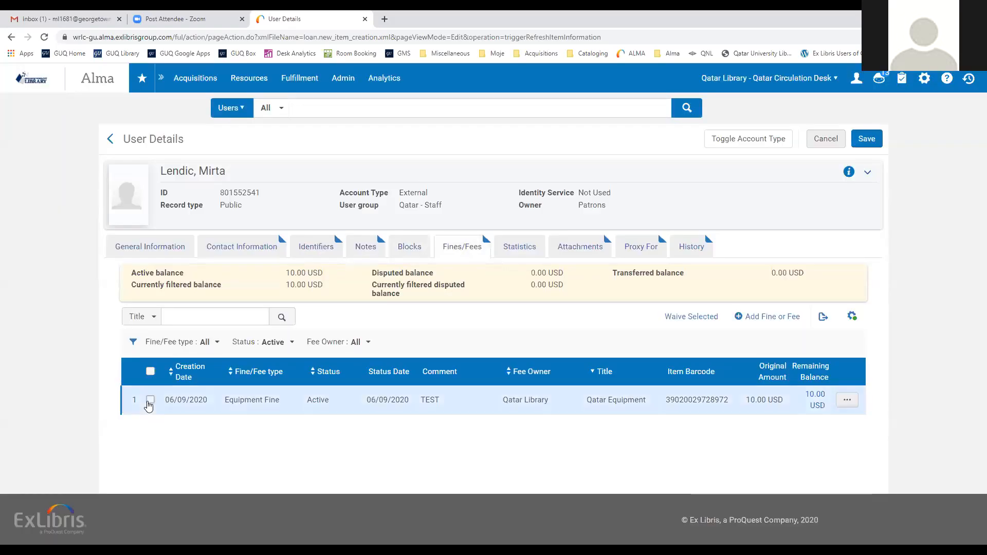
{"action": "left_click", "coordinate": [691, 317]}
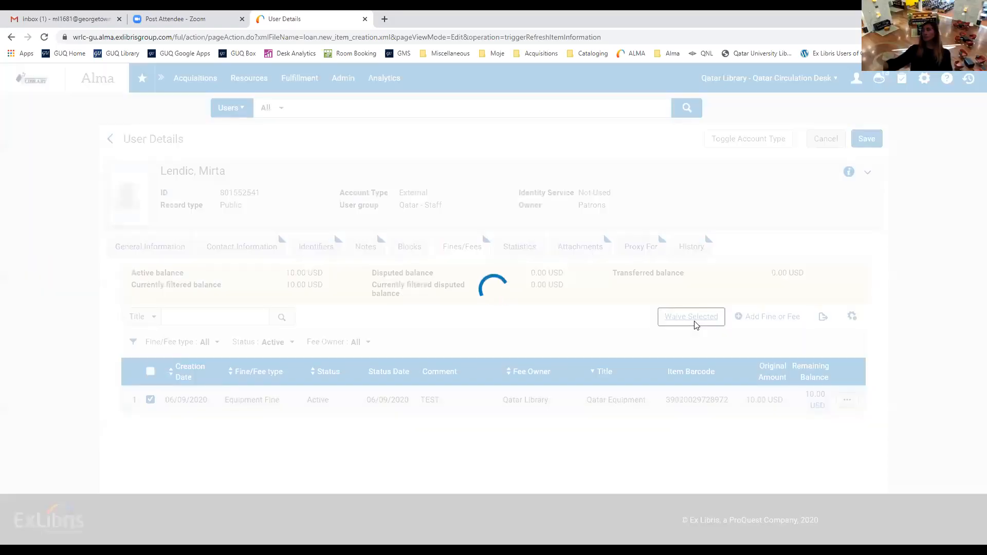
Waive the 10.00 USD fine with waiving reason Other and comment 'test', confirming the waiver.
{"action": "left_click", "coordinate": [442, 265]}
{"action": "left_click", "coordinate": [243, 303]}
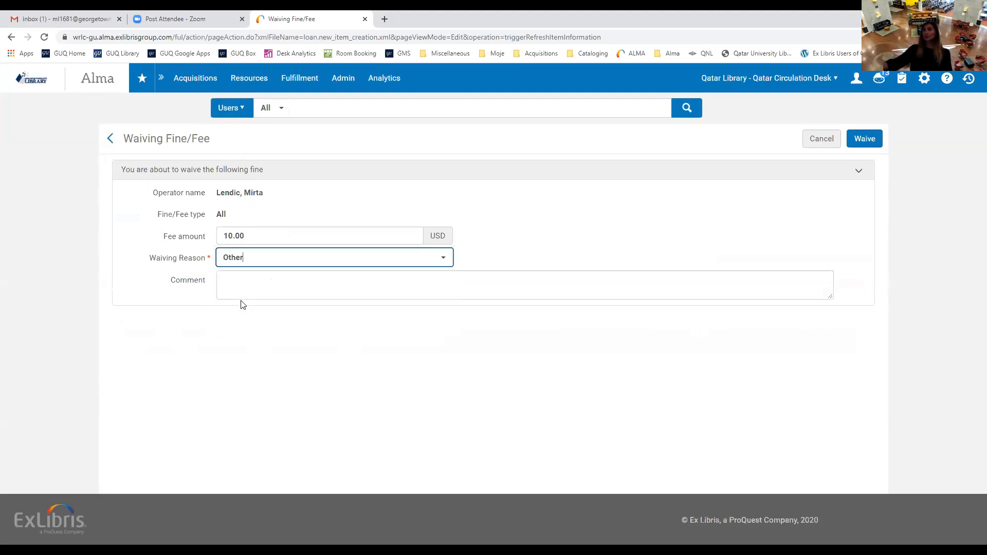
{"action": "left_click", "coordinate": [264, 287]}
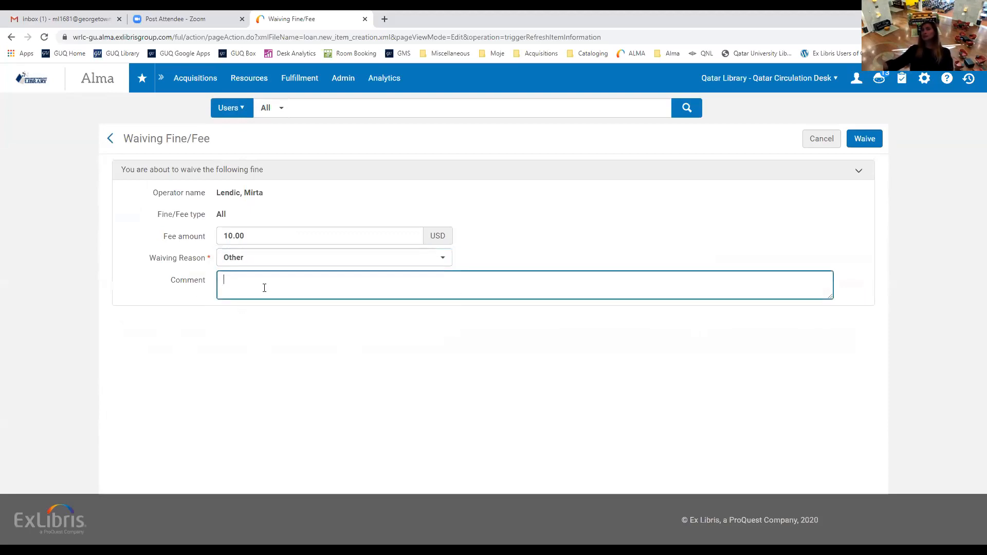
{"action": "type", "text": "test"}
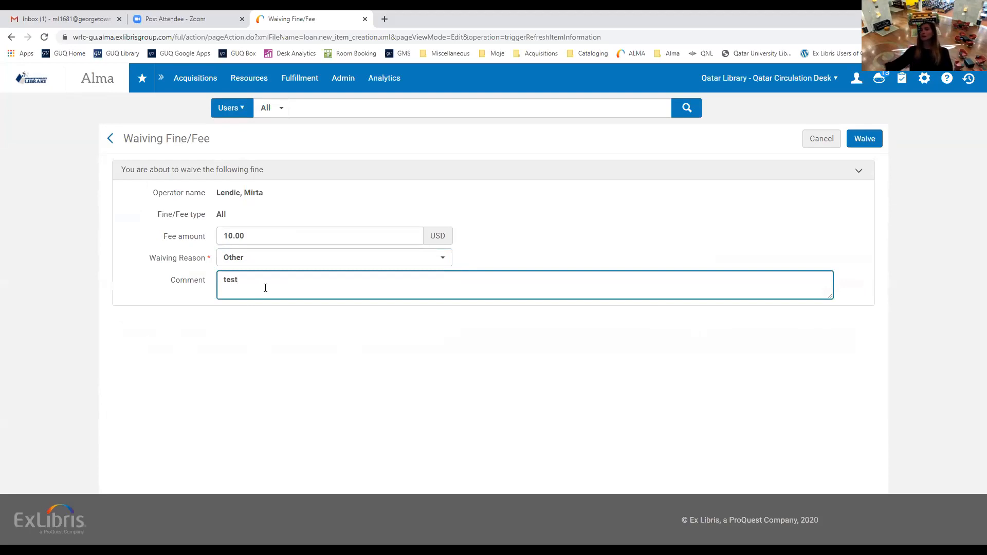
{"action": "left_click", "coordinate": [864, 139]}
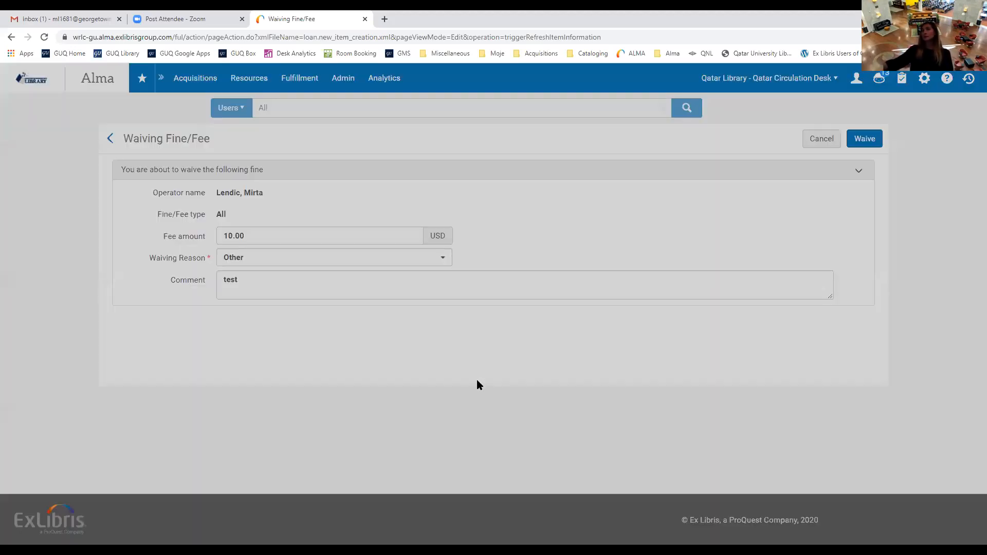
{"action": "left_click", "coordinate": [717, 174]}
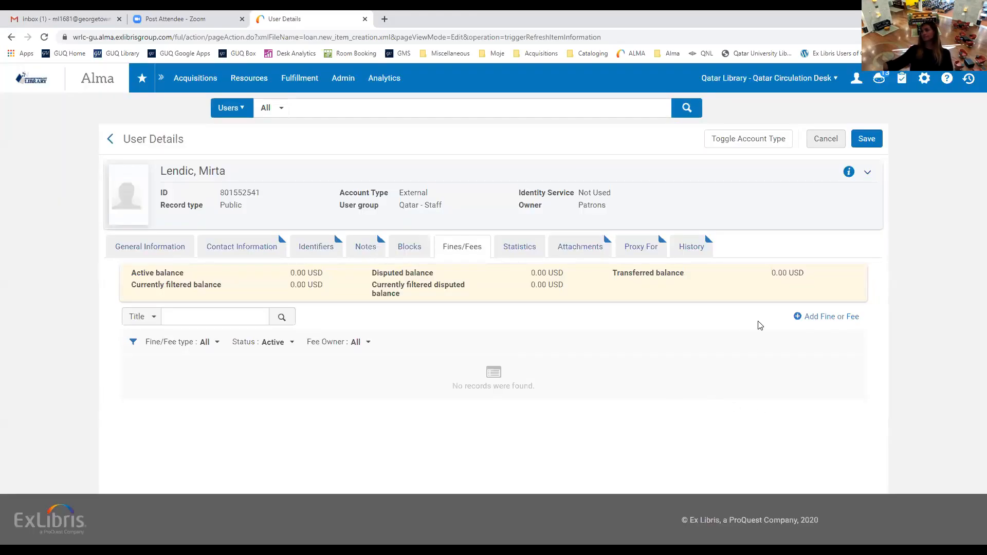
Show the patron's Statistics tab, which has no statistical categories recorded.
{"action": "left_click", "coordinate": [521, 254]}
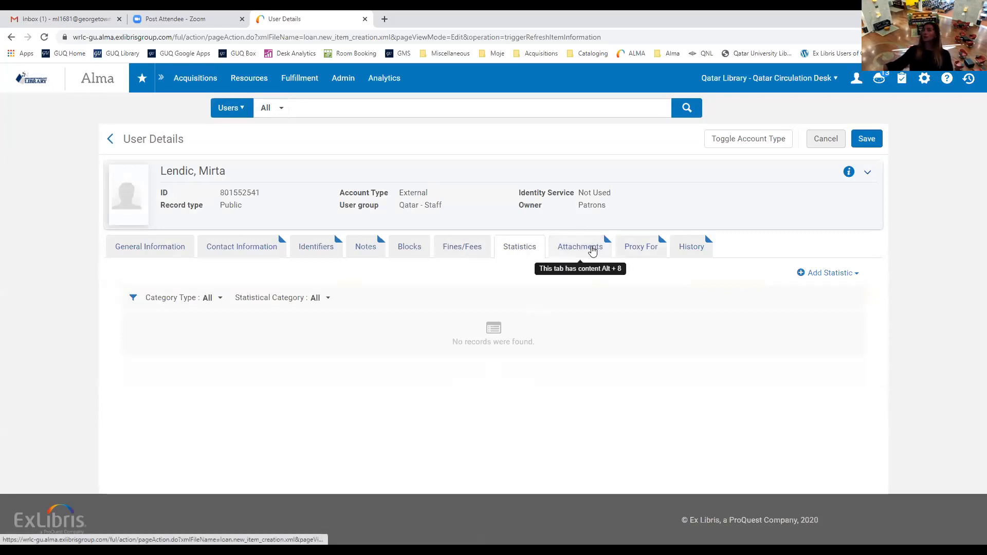
Browse the 141 attachments with a widened File name column and review a row's action menu.
{"action": "left_click", "coordinate": [592, 250]}
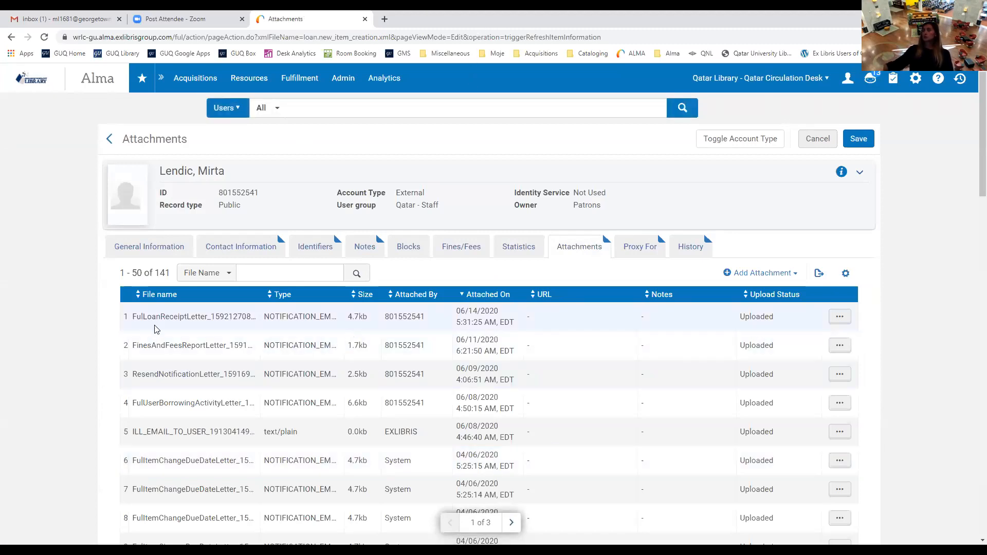
{"action": "left_click_drag", "start_coordinate": [258, 295], "coordinate": [287, 295]}
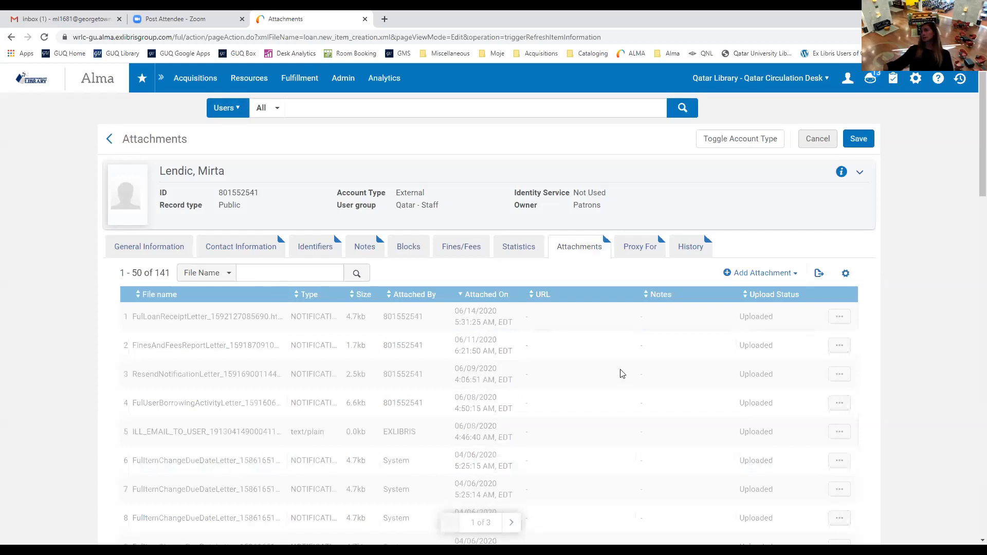
{"action": "scroll", "coordinate": [621, 373], "scroll_direction": "down", "scroll_amount": 1}
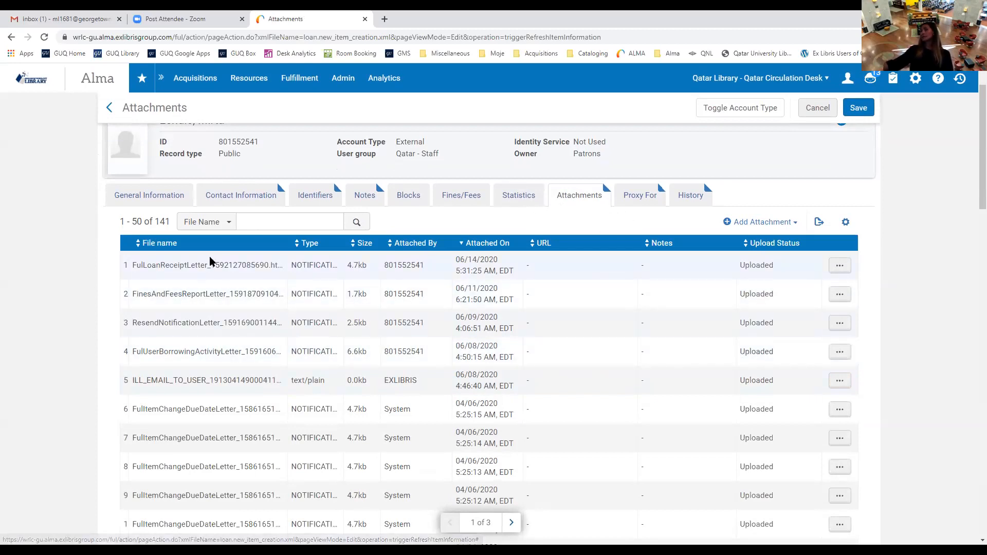
{"action": "scroll", "coordinate": [206, 370], "scroll_direction": "down", "scroll_amount": 1}
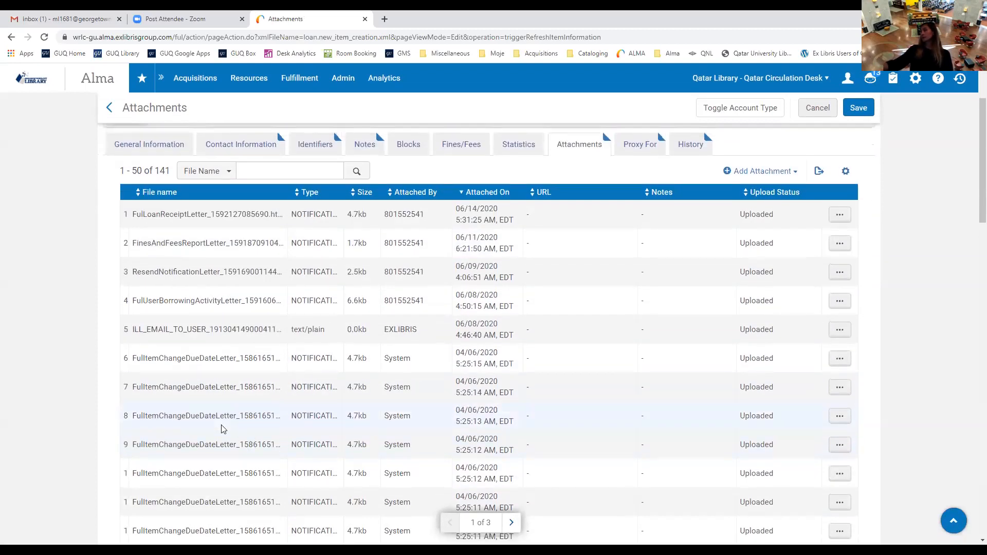
{"action": "scroll", "coordinate": [706, 367], "scroll_direction": "up", "scroll_amount": 2}
{"action": "scroll", "coordinate": [868, 338], "scroll_direction": "up", "scroll_amount": 1}
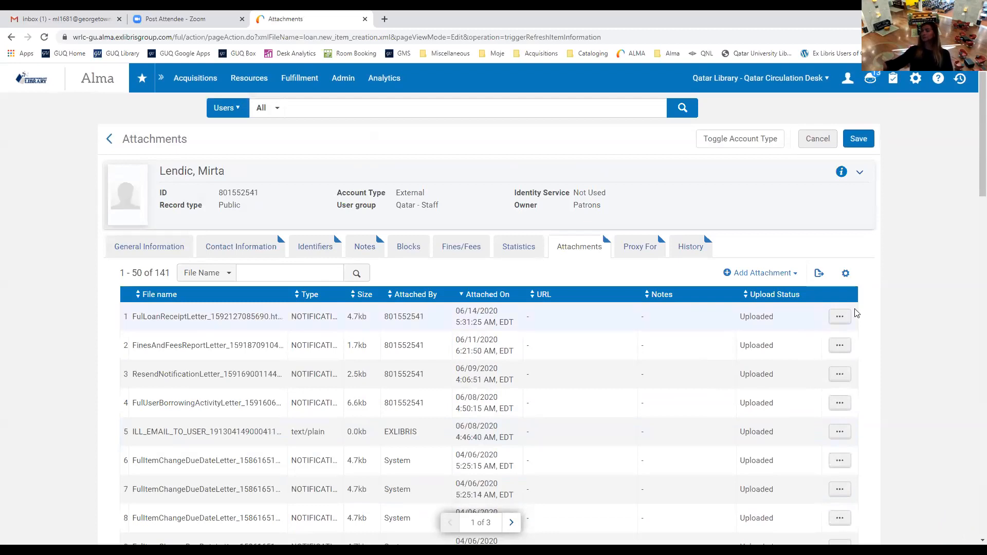
{"action": "left_click", "coordinate": [840, 318]}
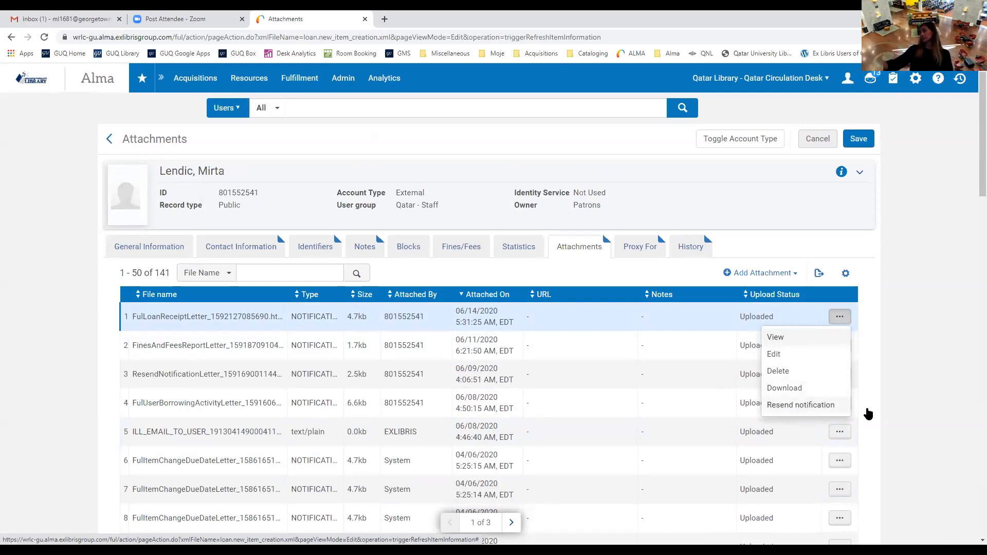
{"action": "left_click", "coordinate": [776, 249]}
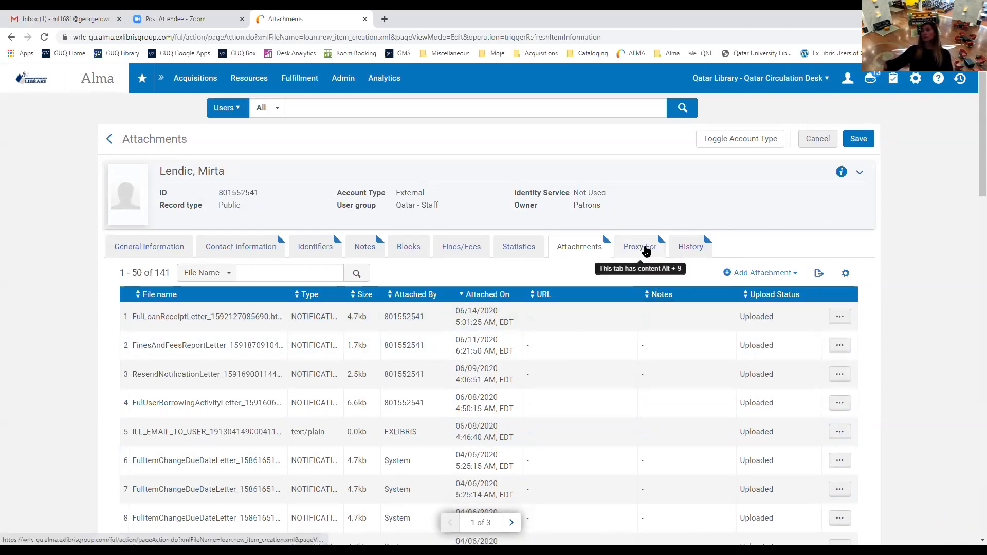
Add the other Qatar staff member from recent users as a new Proxy For entry.
{"action": "left_click", "coordinate": [646, 249]}
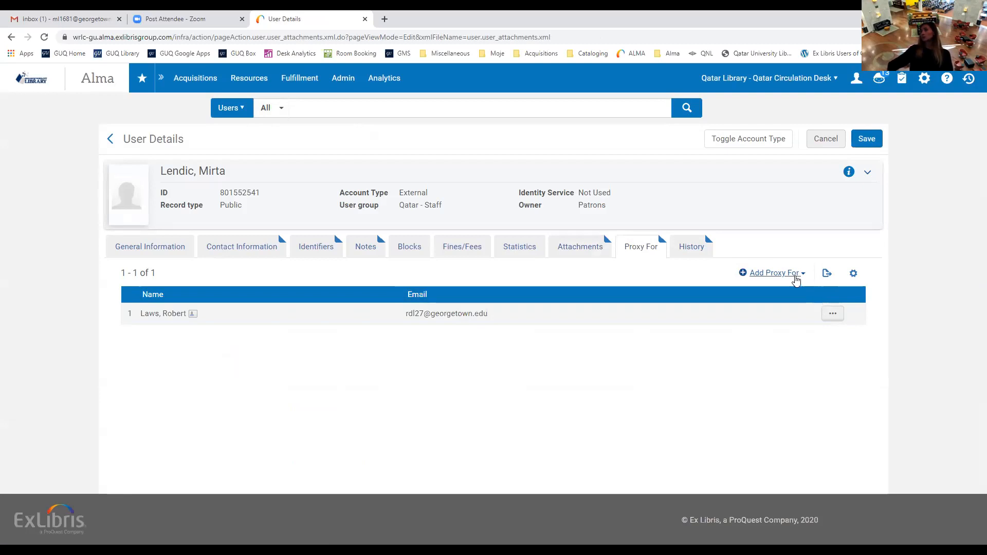
{"action": "left_click", "coordinate": [802, 278]}
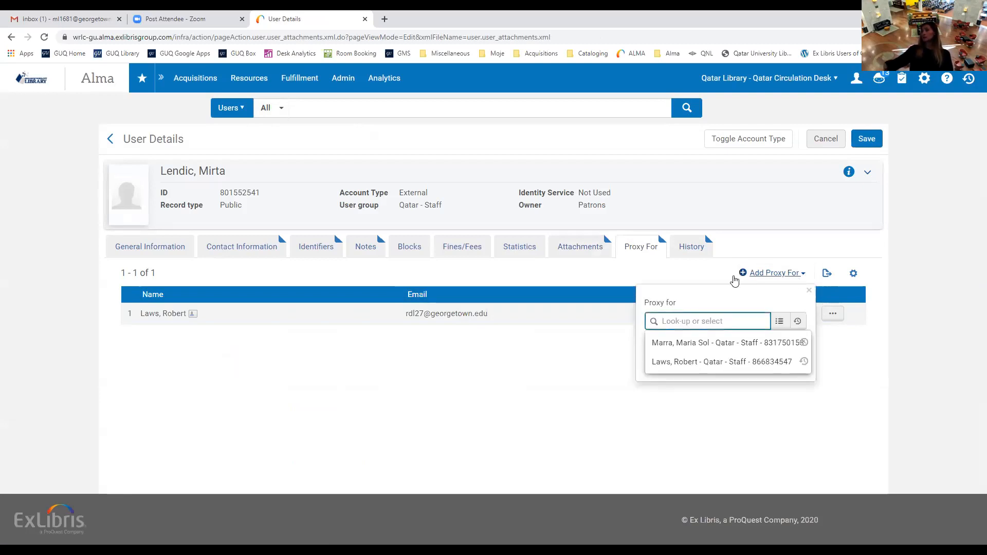
{"action": "left_click", "coordinate": [696, 319]}
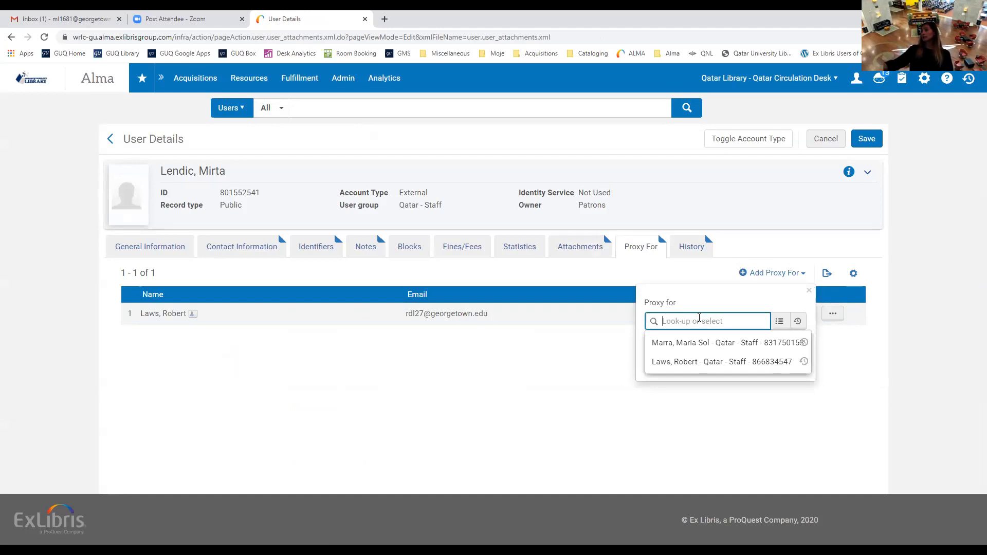
{"action": "left_click", "coordinate": [697, 343]}
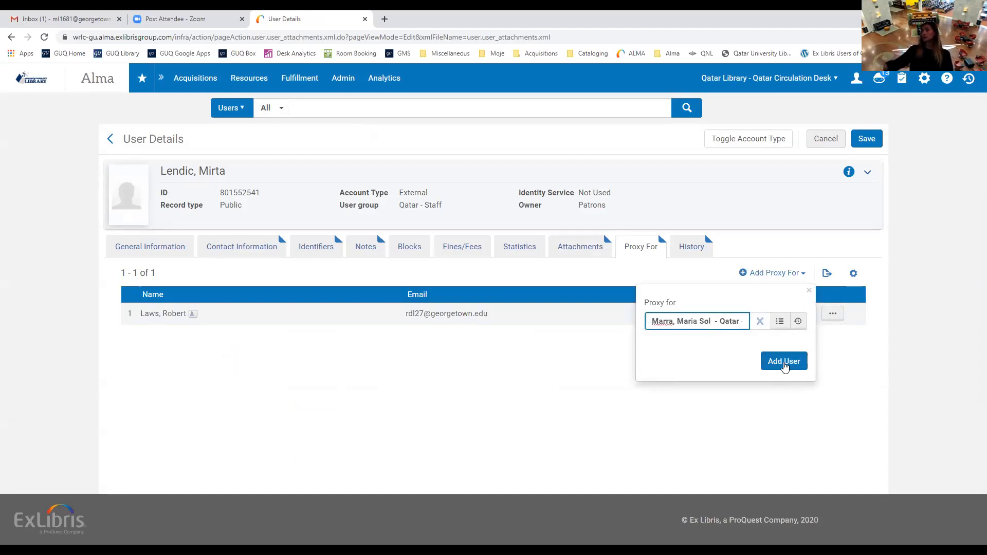
{"action": "left_click", "coordinate": [784, 362]}
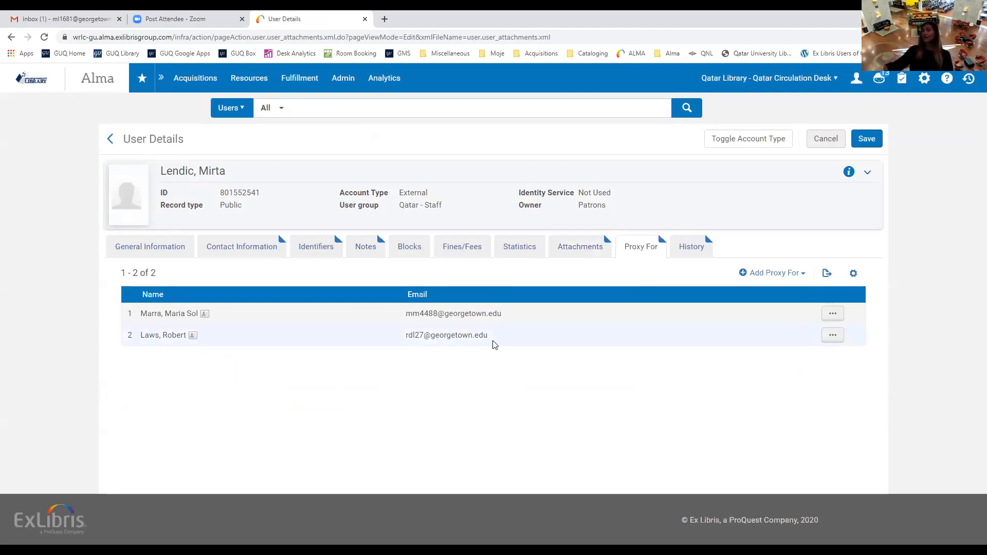
Scroll through the 239 History entries, the newest logging the added proxy, then return to top.
{"action": "left_click", "coordinate": [696, 249]}
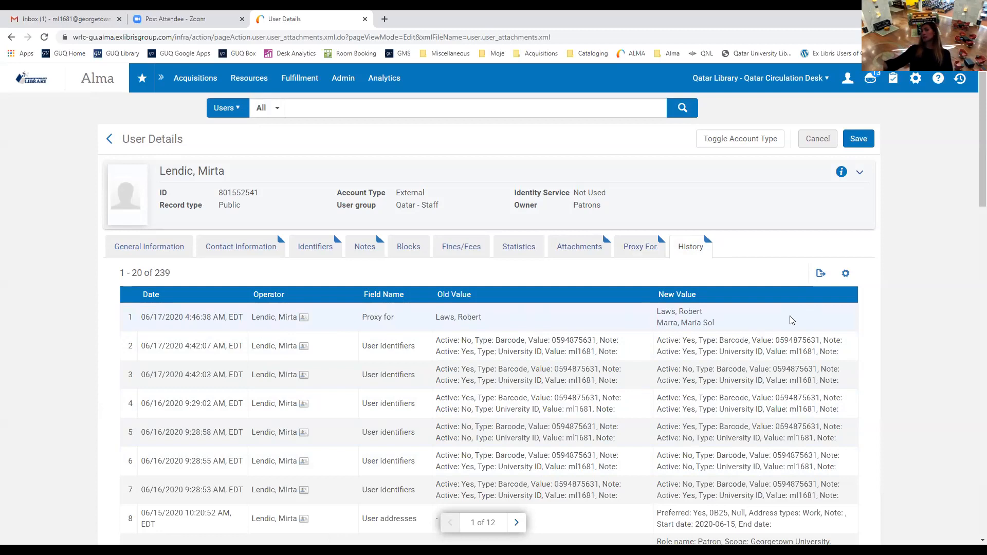
{"action": "scroll", "coordinate": [792, 319], "scroll_direction": "down", "scroll_amount": 2}
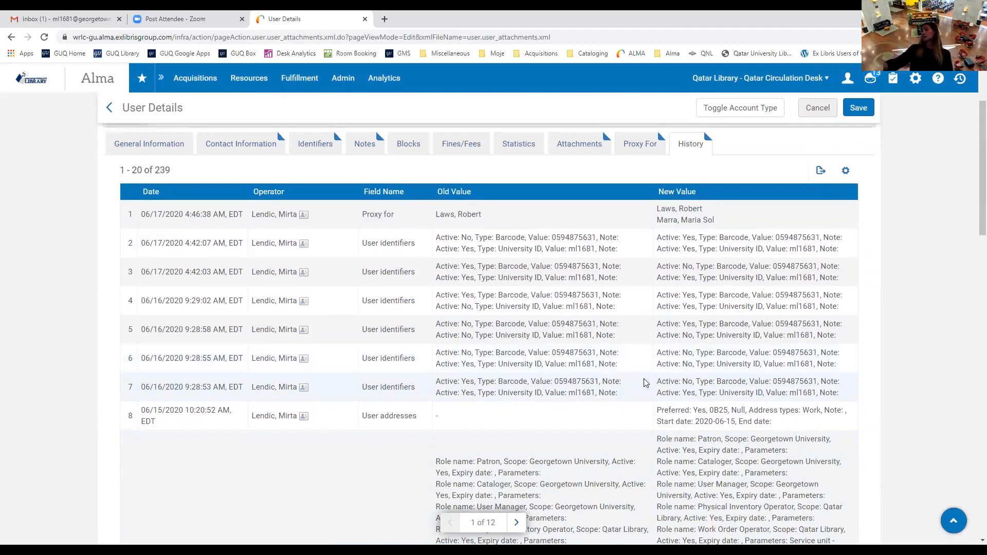
{"action": "scroll", "coordinate": [646, 383], "scroll_direction": "down", "scroll_amount": 10}
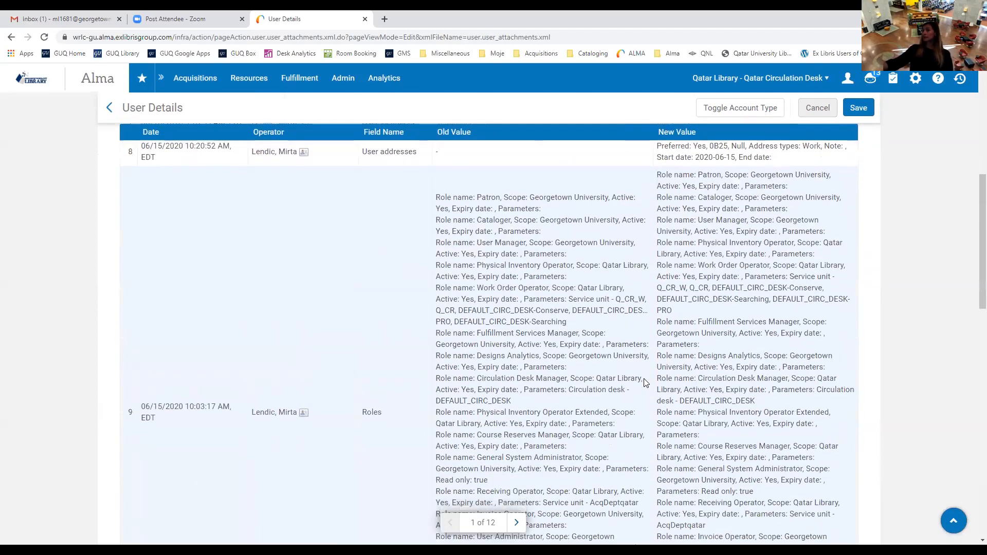
{"action": "scroll", "coordinate": [646, 383], "scroll_direction": "down", "scroll_amount": 12}
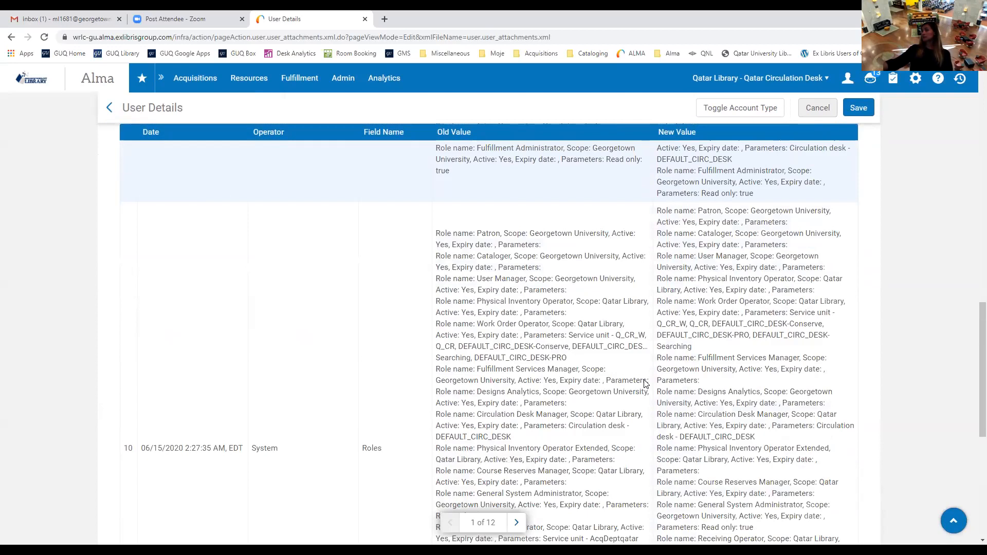
{"action": "scroll", "coordinate": [646, 385], "scroll_direction": "down", "scroll_amount": 2}
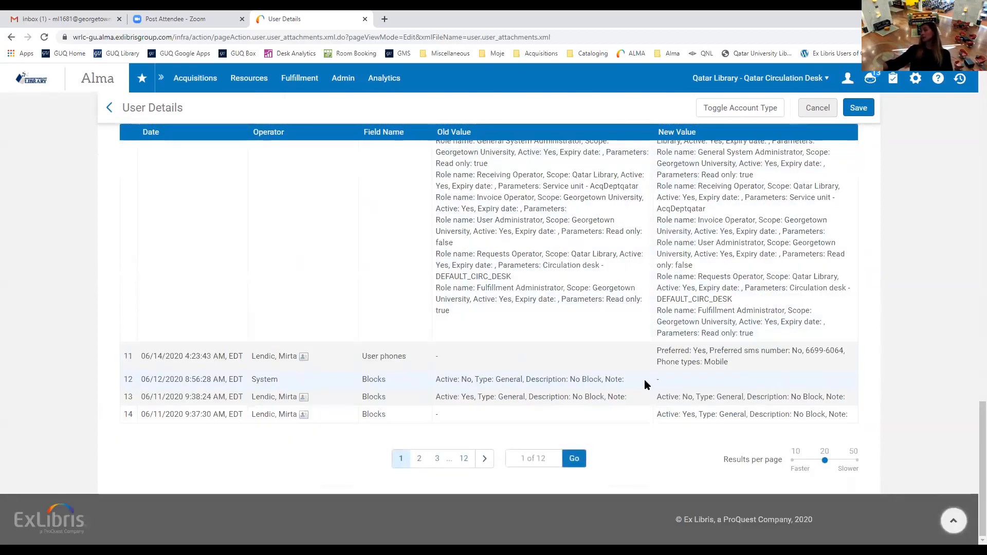
{"action": "scroll", "coordinate": [675, 355], "scroll_direction": "up", "scroll_amount": 3}
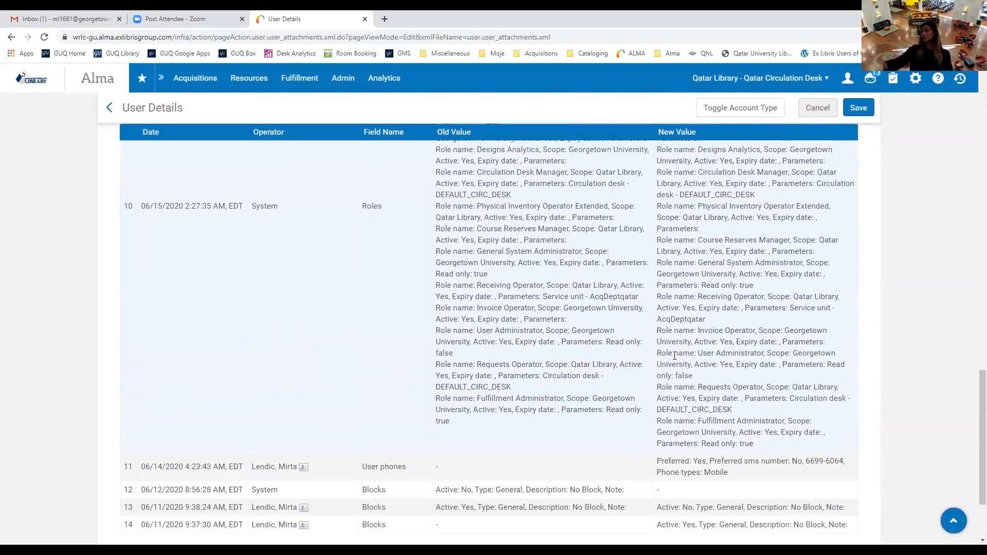
{"action": "scroll", "coordinate": [675, 356], "scroll_direction": "up", "scroll_amount": 20}
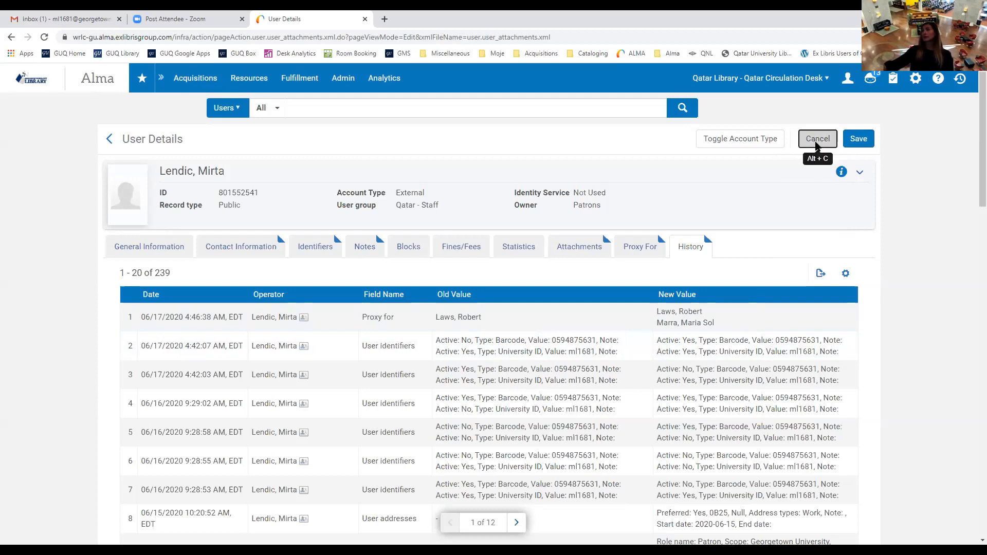
Leave the user record without saving and finish with the Patron Services page.
{"action": "left_click", "coordinate": [817, 139]}
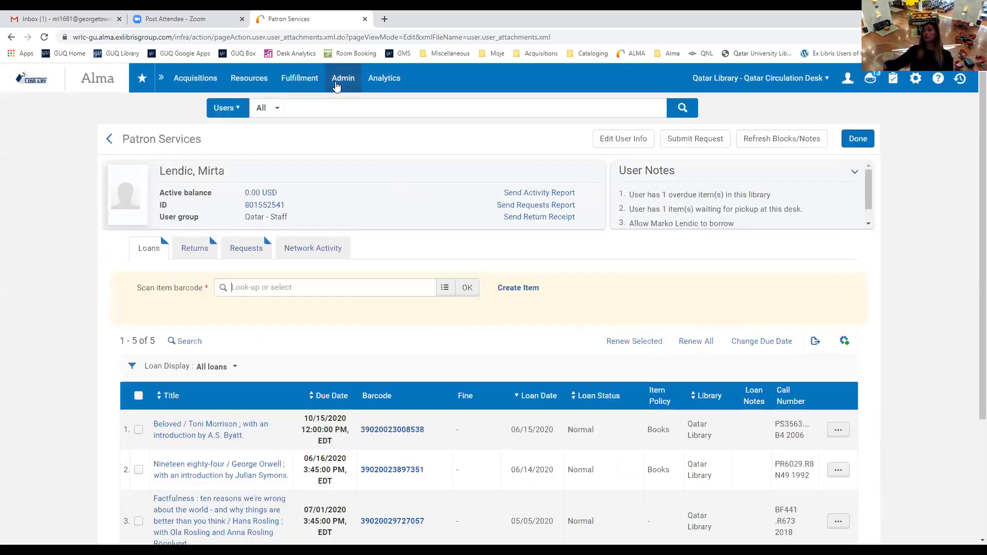
{"action": "left_click", "coordinate": [336, 83]}
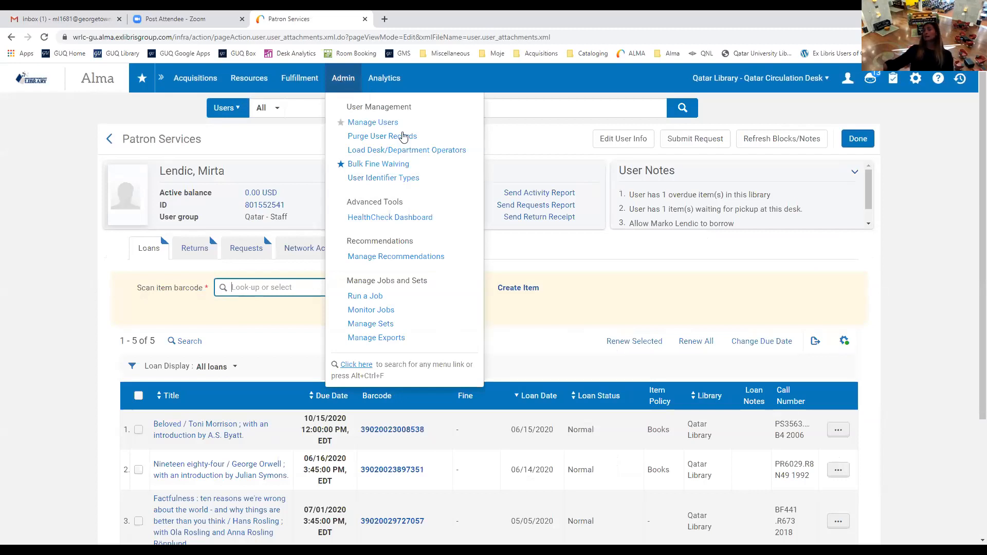
{"action": "left_click", "coordinate": [858, 139]}
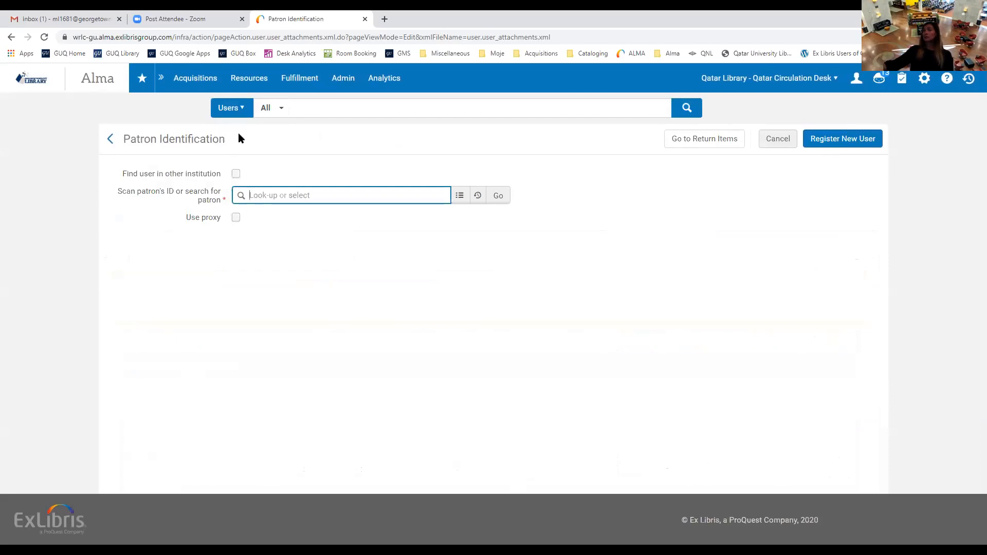
Search Users for the test user's name, returning one matching record.
{"action": "left_click", "coordinate": [239, 108]}
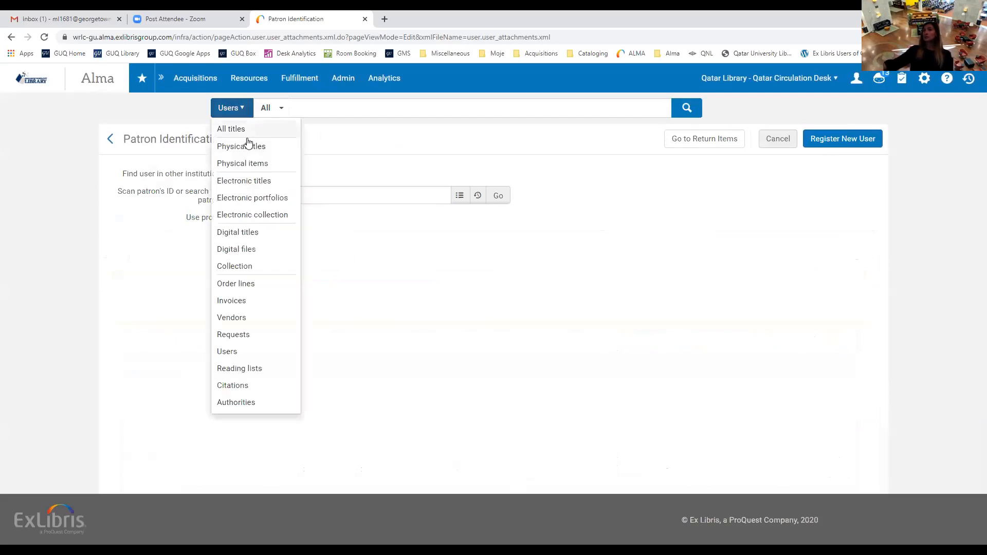
{"action": "left_click", "coordinate": [335, 108]}
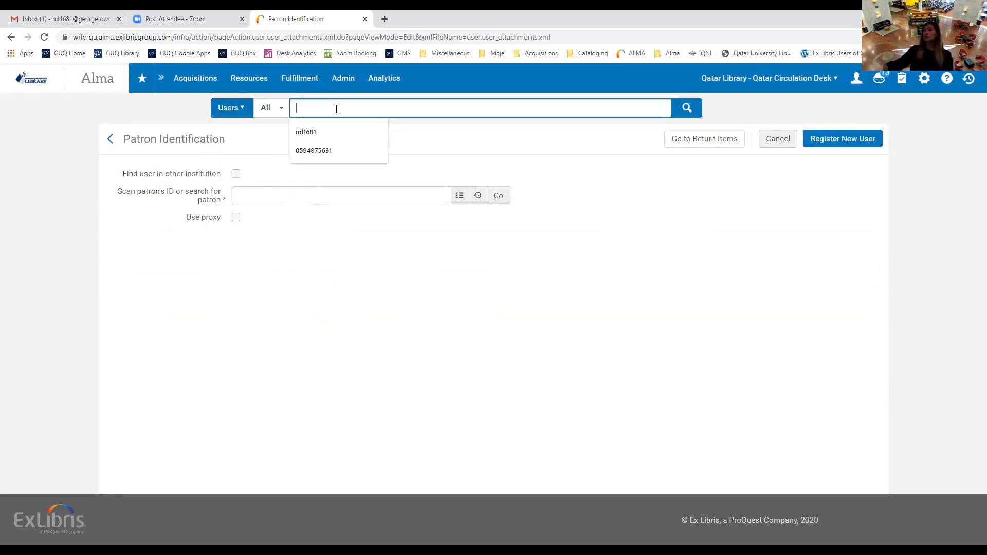
{"action": "type", "text": "bob cobb"}
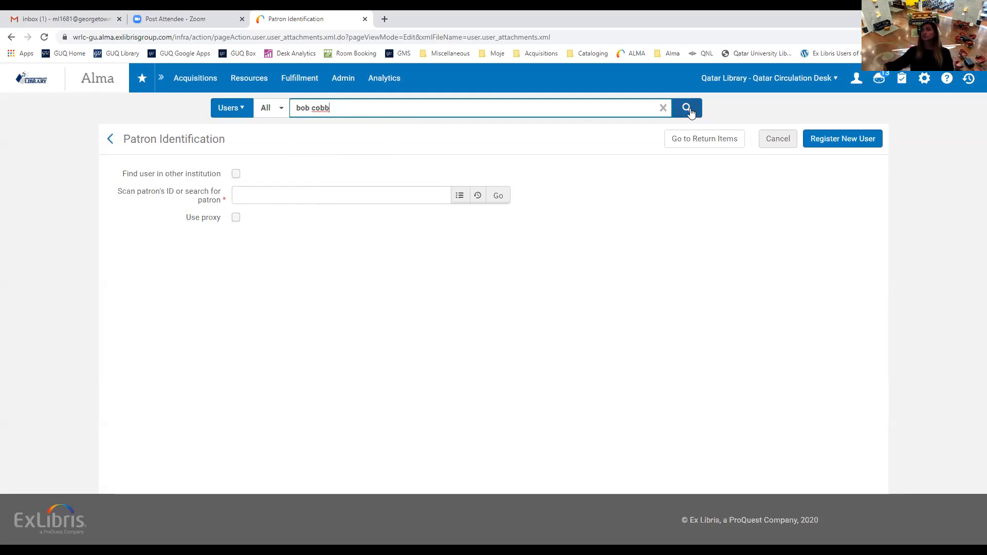
{"action": "left_click", "coordinate": [690, 109]}
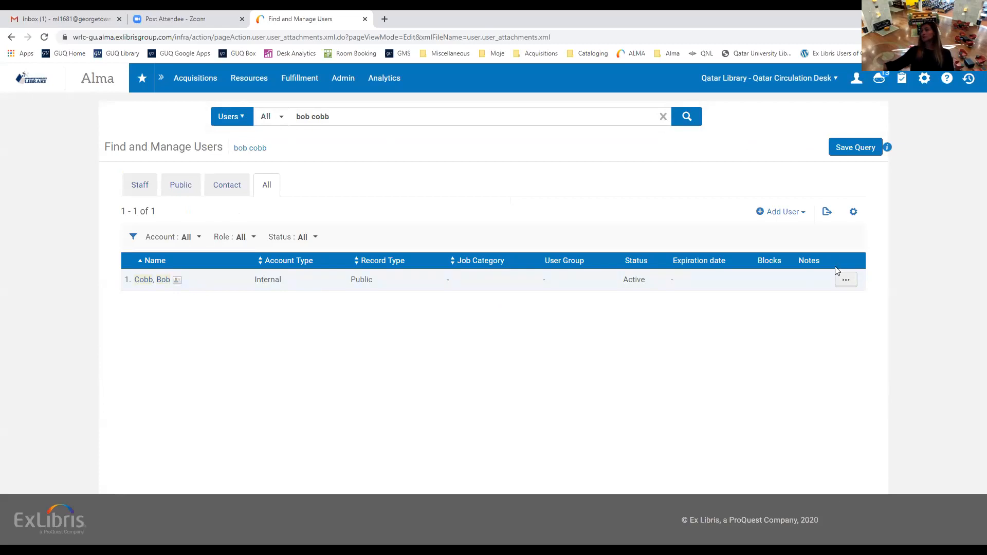
Delete the test user's record and go back to the Alma home page.
{"action": "left_click", "coordinate": [844, 283]}
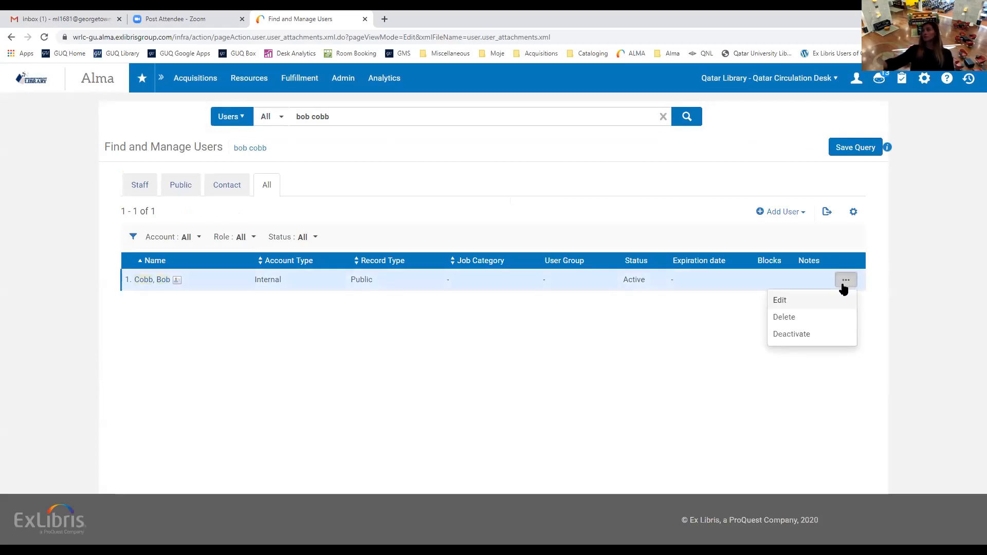
{"action": "left_click", "coordinate": [795, 321]}
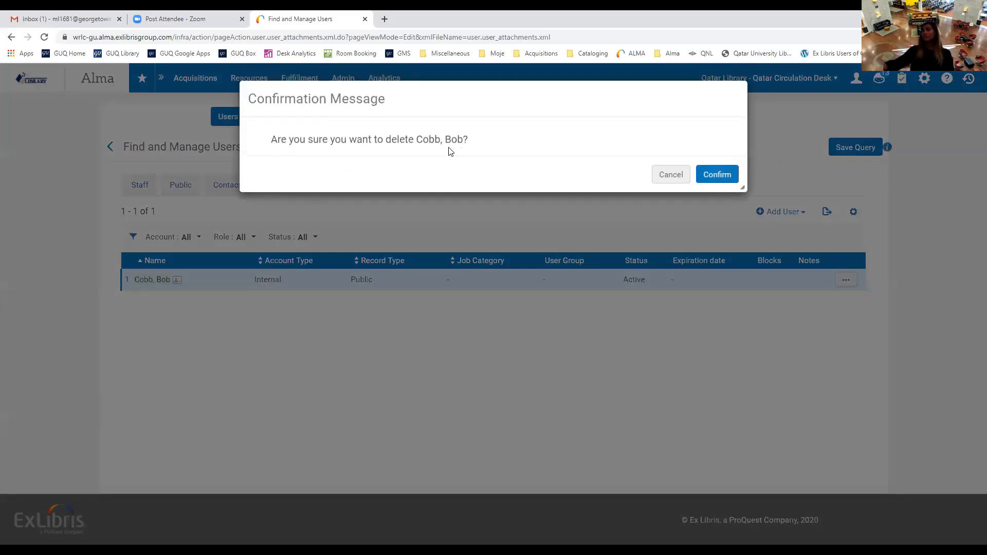
{"action": "left_click", "coordinate": [719, 174]}
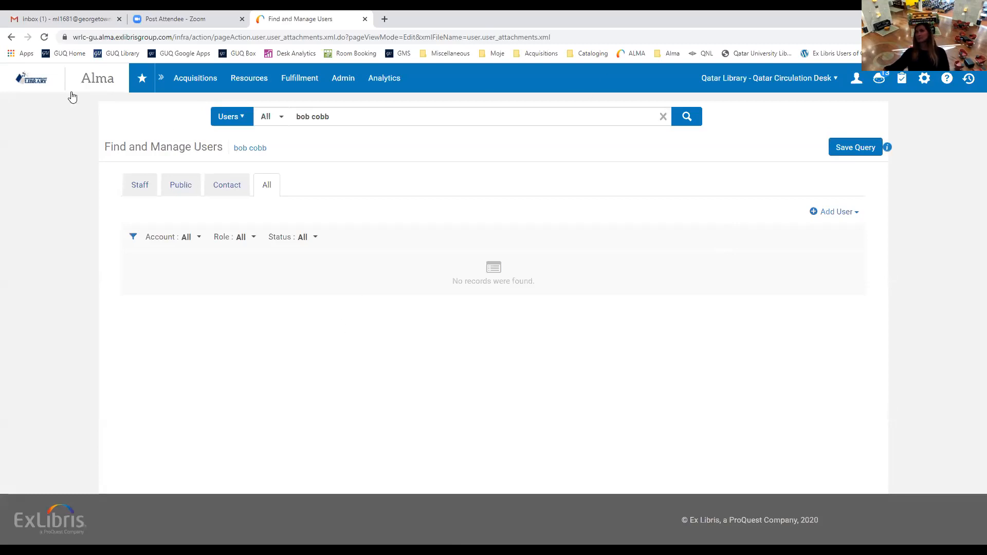
{"action": "left_click", "coordinate": [56, 85]}
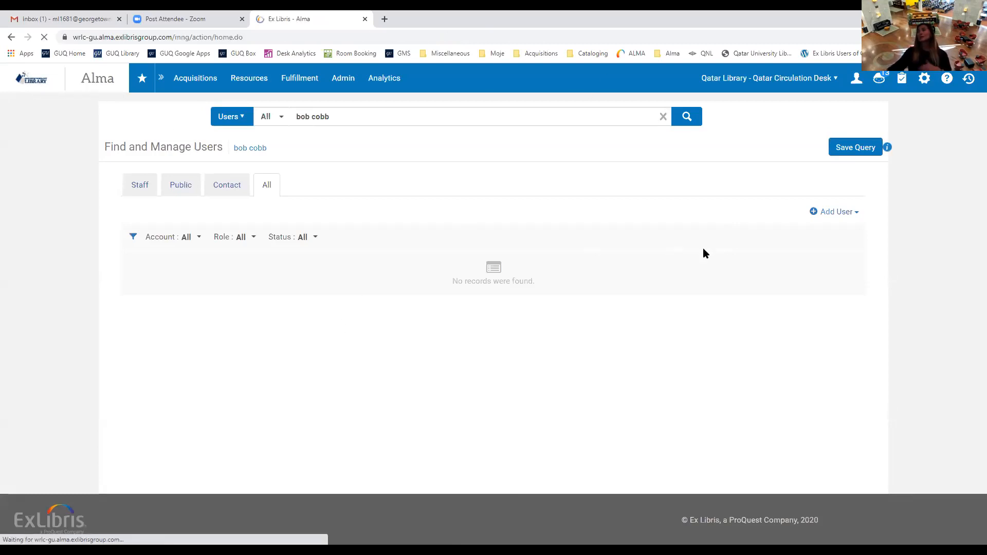